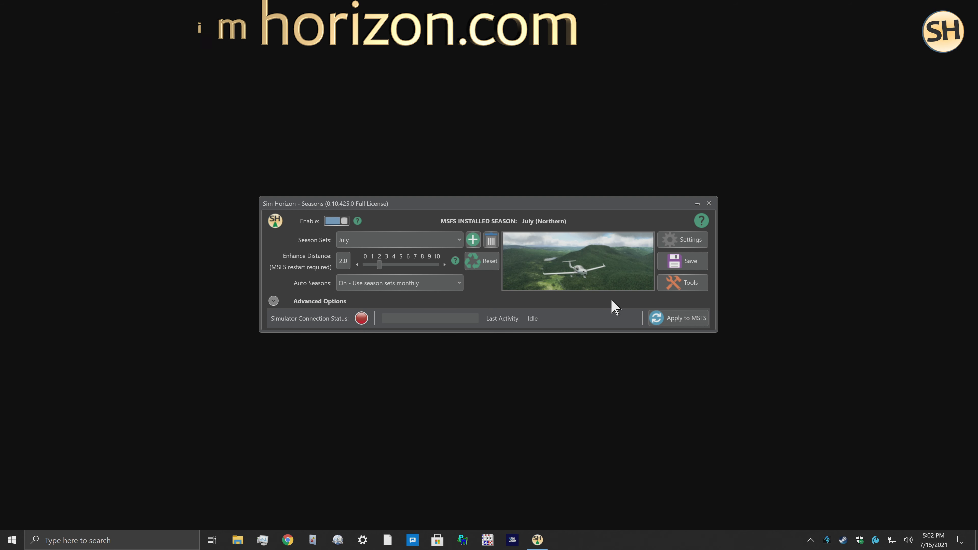
Expand the advanced options and move the window up the desktop so all its settings fit on screen.
click(372, 307)
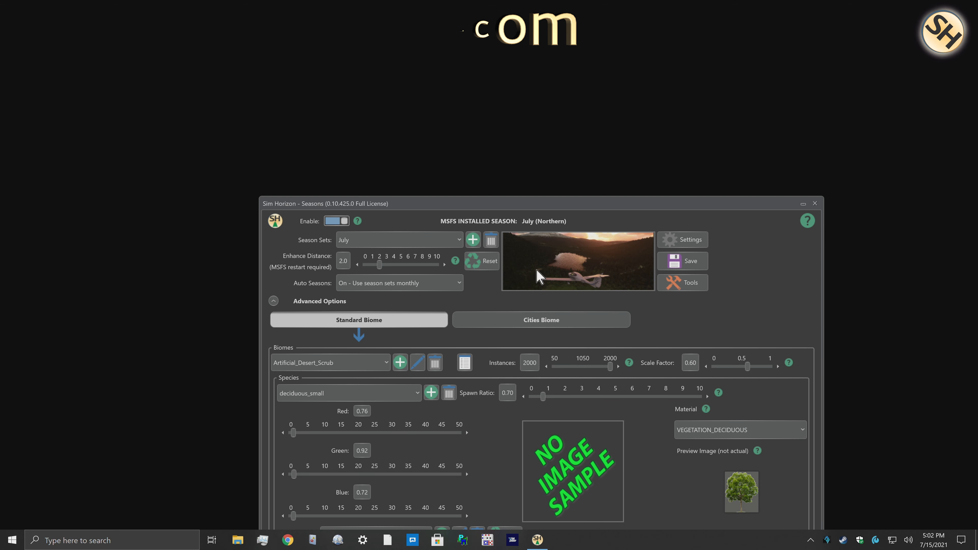
drag(526, 209, 509, 20)
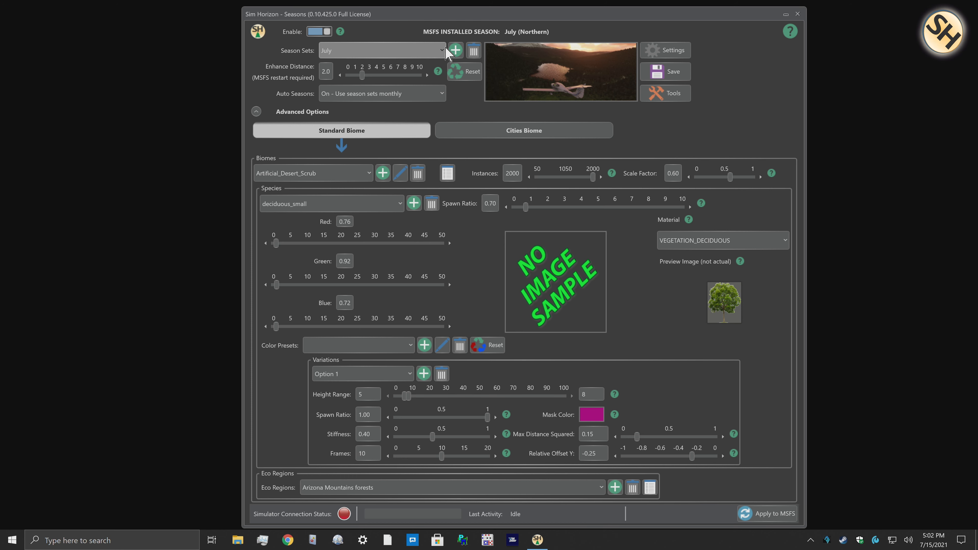
Switch the season set to October.
click(440, 54)
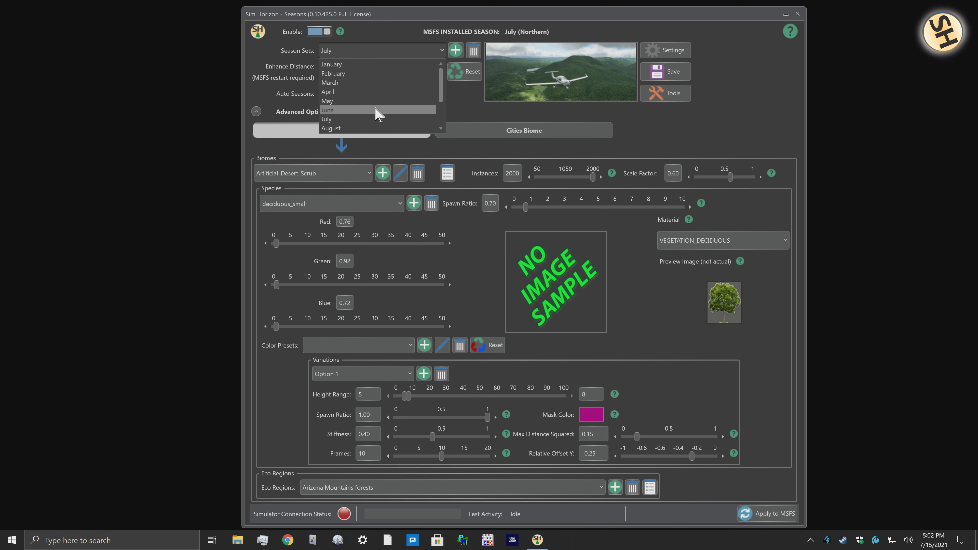
click(348, 119)
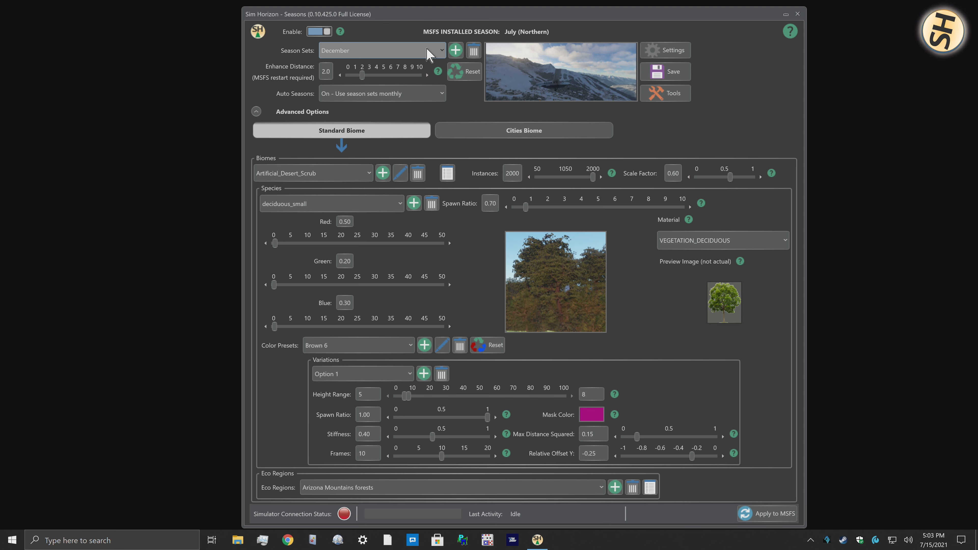
click(429, 54)
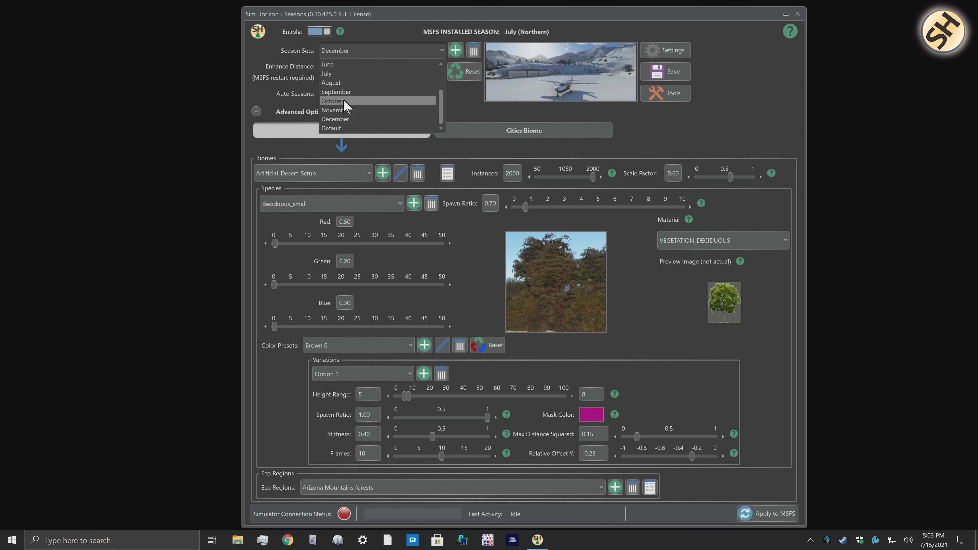
click(343, 102)
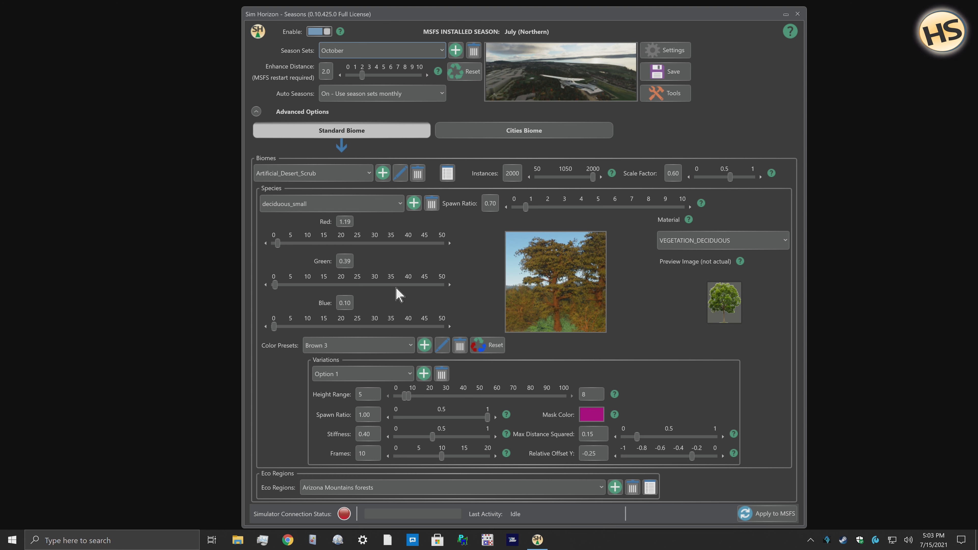
Compare the Standard Biome and Cities Biome settings of the October set, ending on Standard Biome.
click(349, 132)
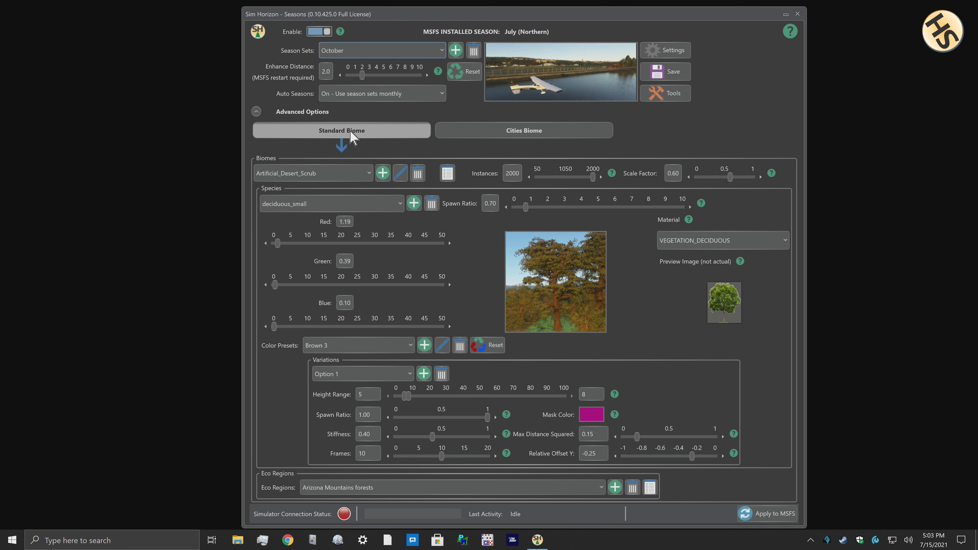
click(508, 132)
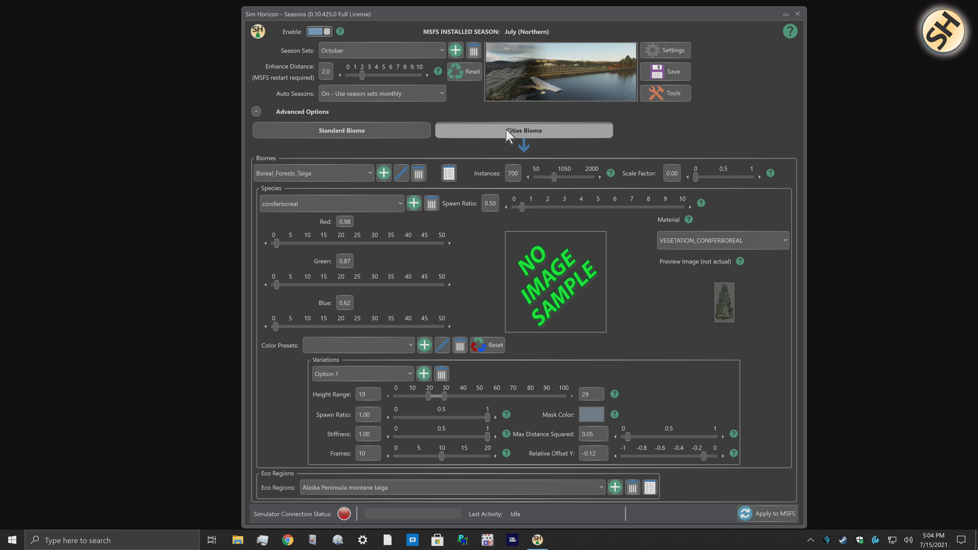
click(361, 135)
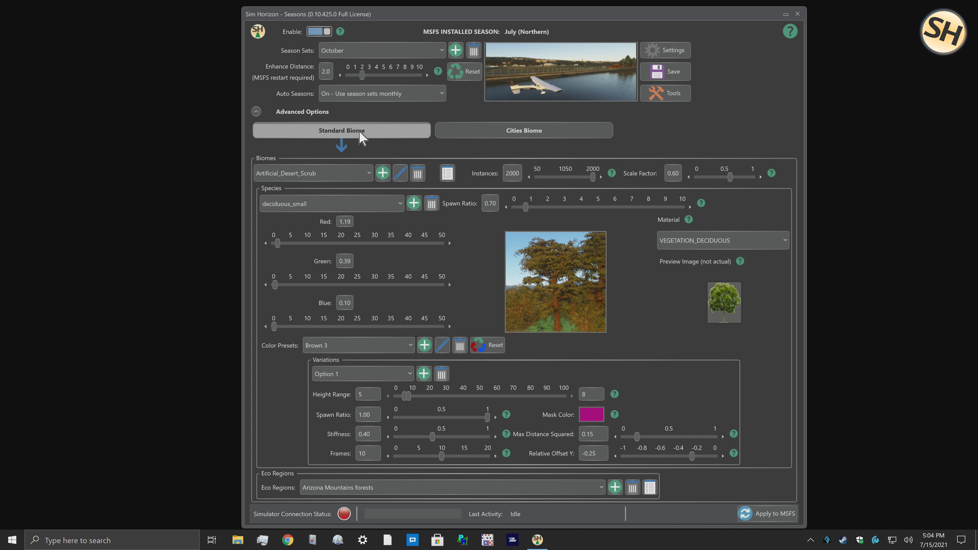
click(495, 137)
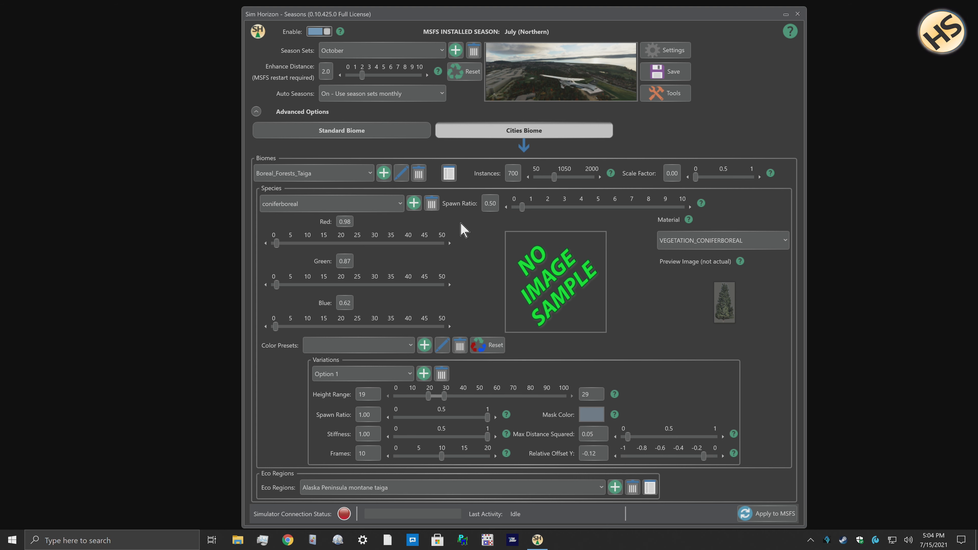
click(396, 134)
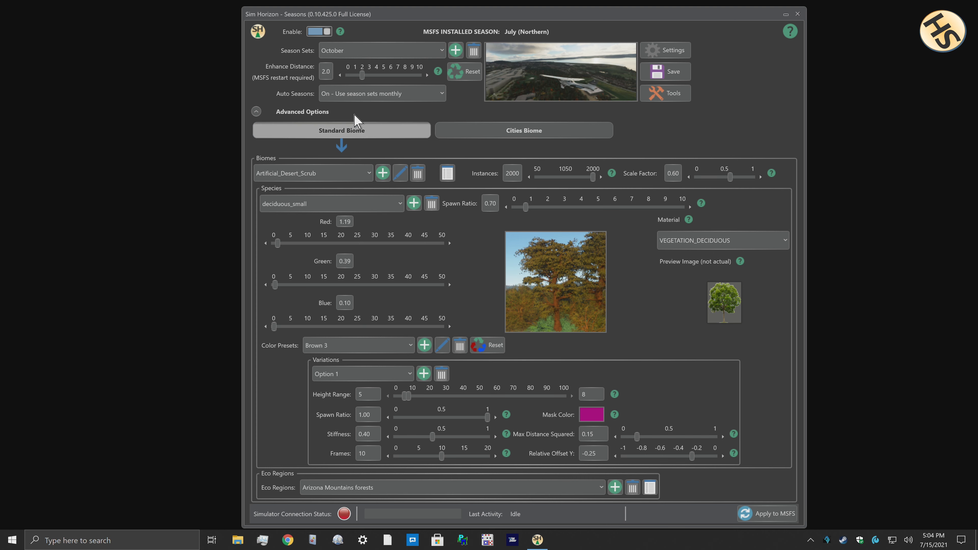
click(520, 132)
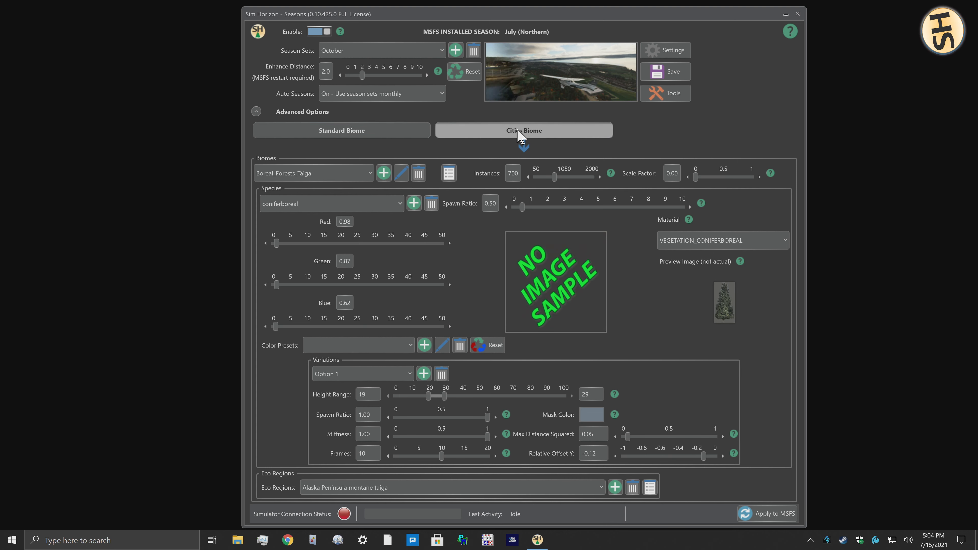
click(368, 133)
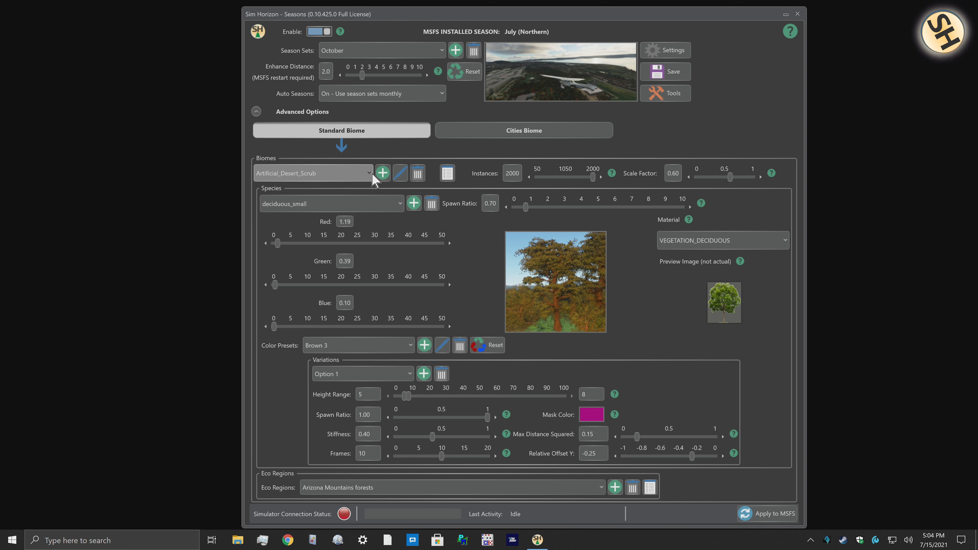
Look through the full list of standard biomes and close it with Artificial_Desert_Scrub still selected.
click(369, 173)
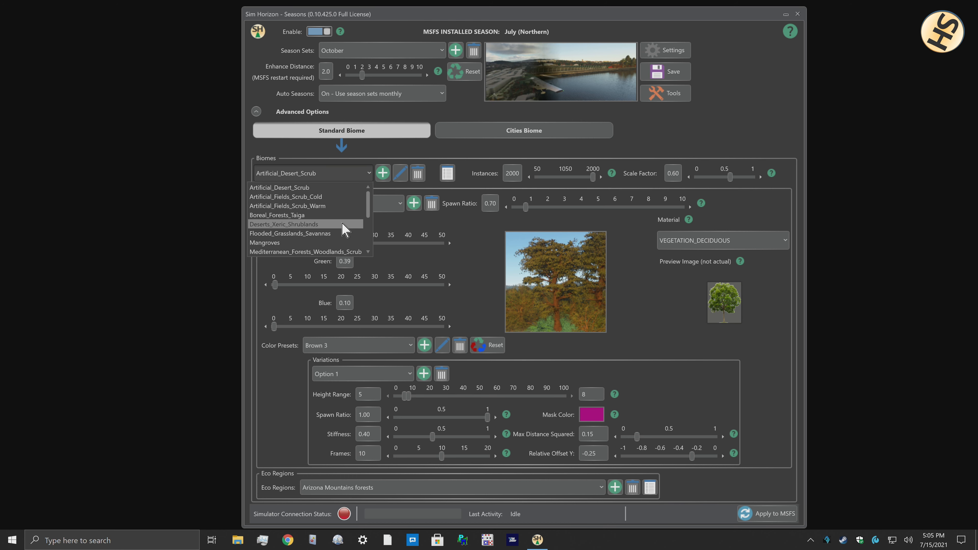
scroll(339, 221, down, 3)
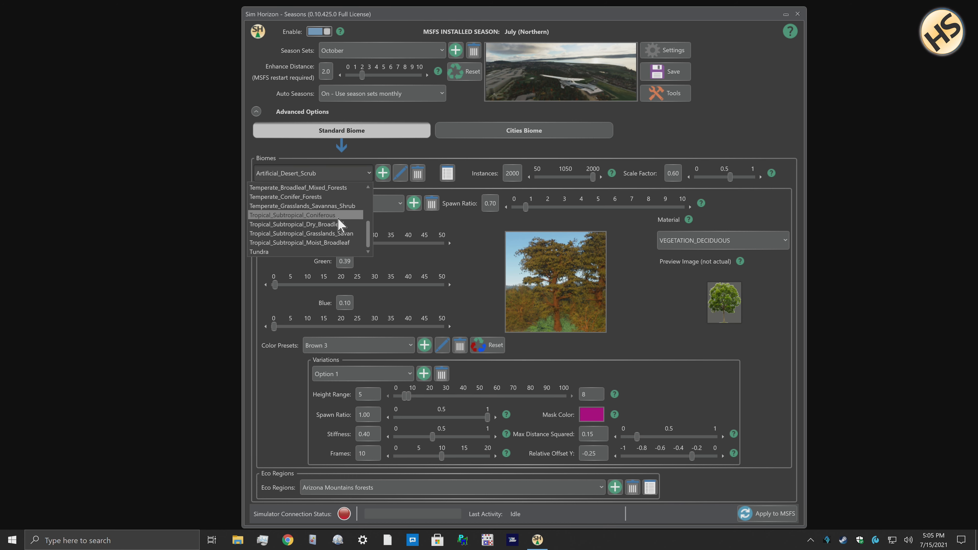
scroll(338, 219, up, 3)
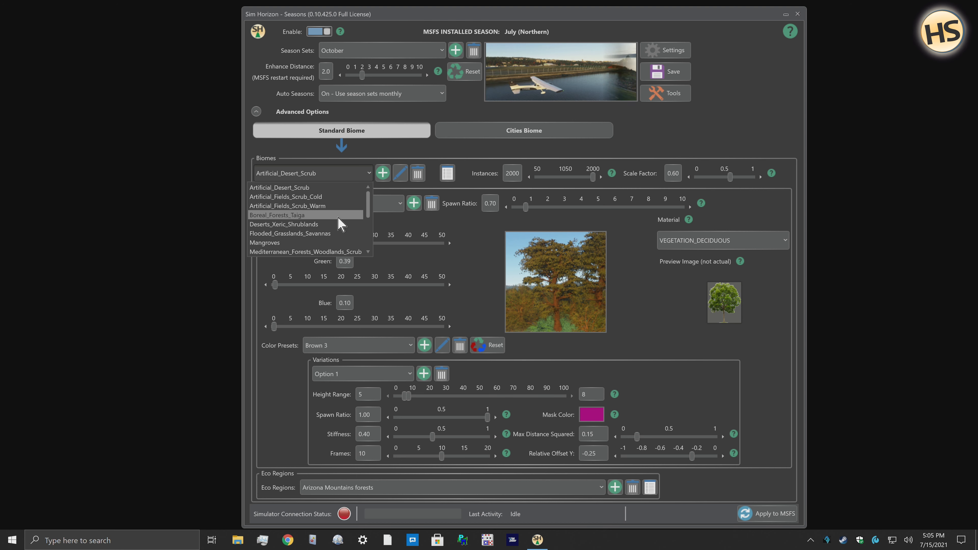
scroll(339, 223, down, 3)
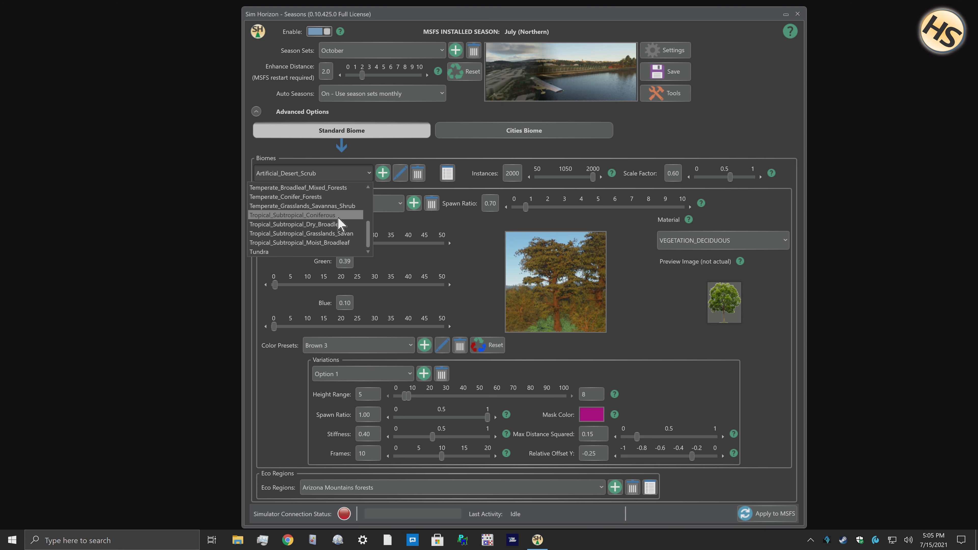
scroll(340, 224, up, 3)
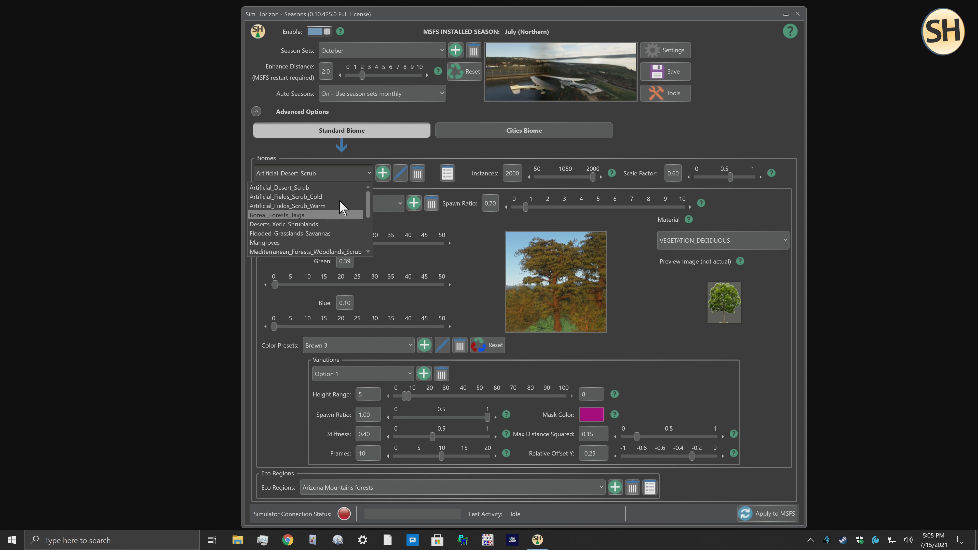
click(370, 172)
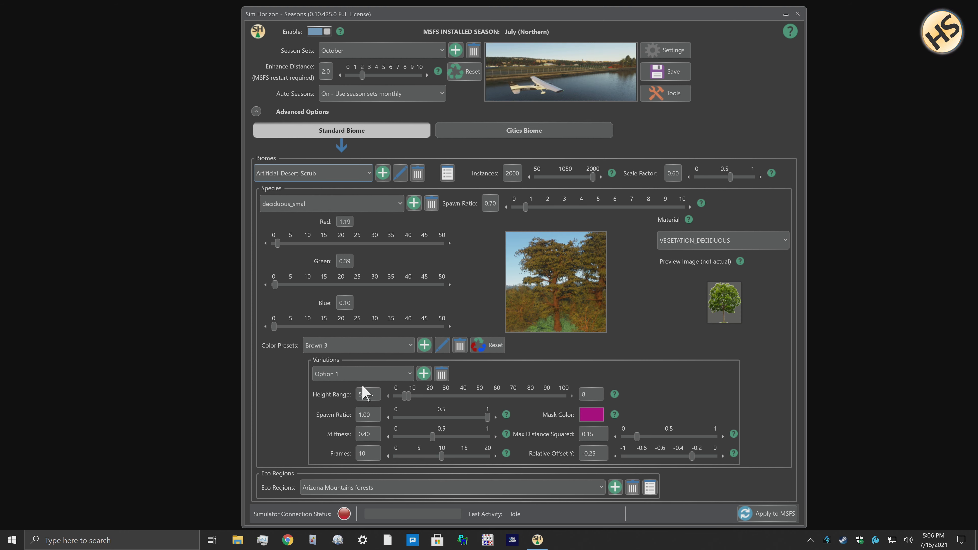
In the Deserts_Xeric_Shrublands biome, set the green value of the fourth deciduous species entry to about 7.21.
click(366, 173)
click(285, 225)
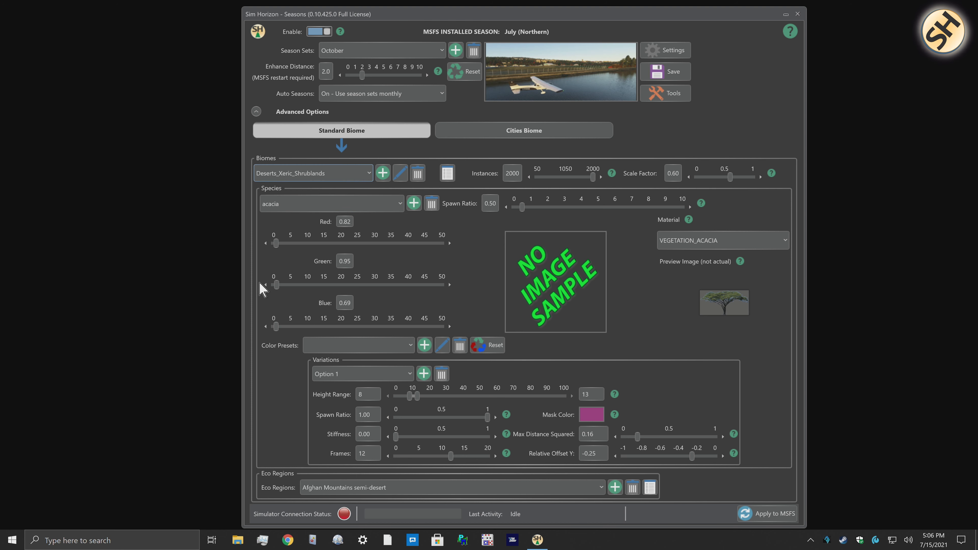
click(299, 209)
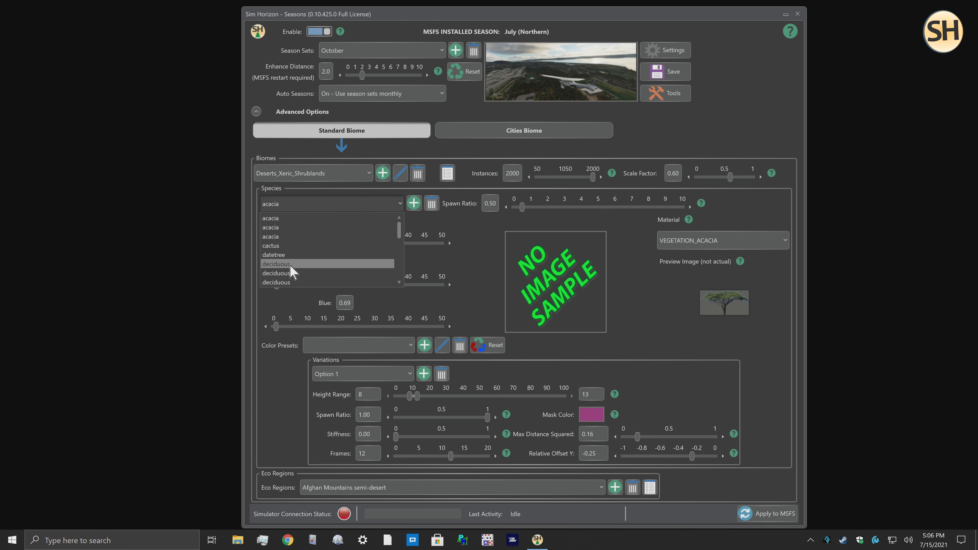
scroll(293, 272, down, 1)
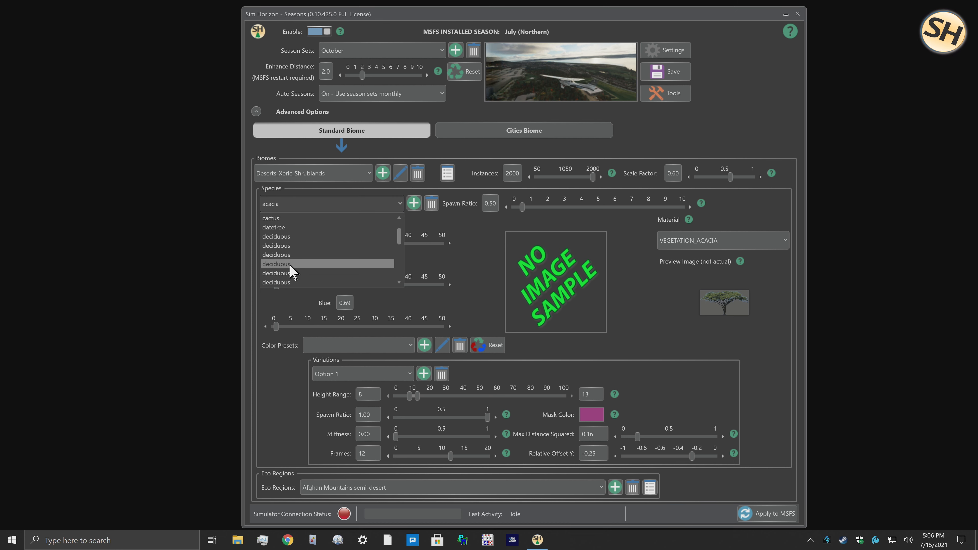
click(292, 263)
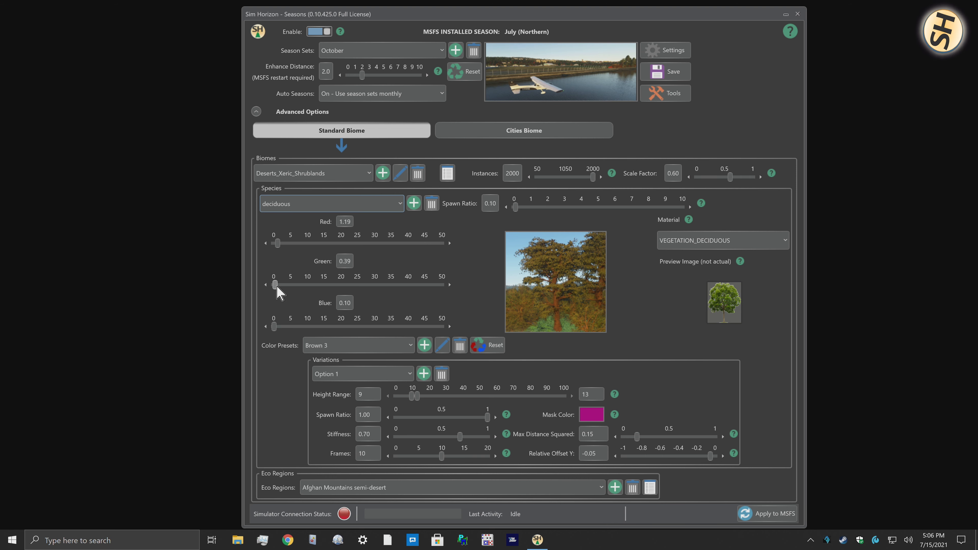
drag(277, 287, 298, 285)
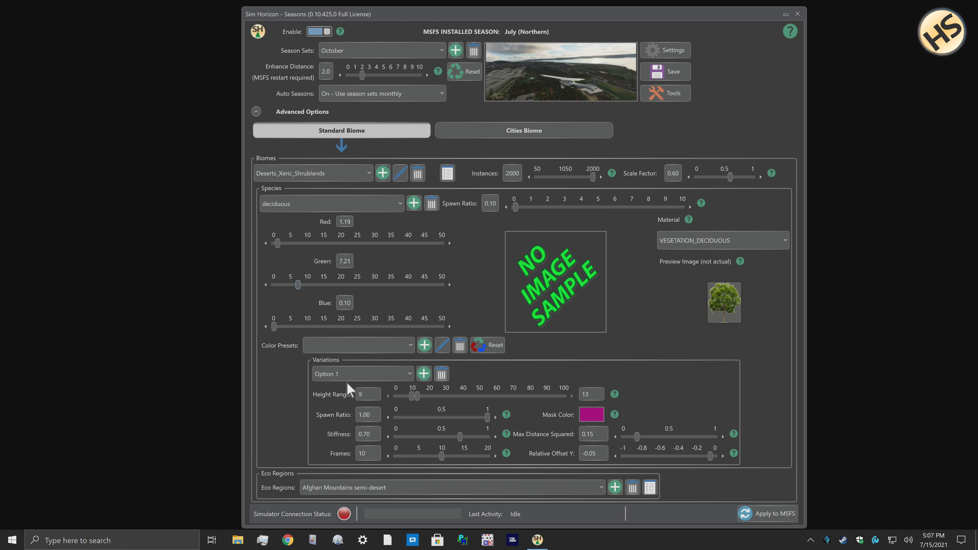
Examine the height range of the deciduous species' Option 2 variation, then return to Option 1.
click(409, 373)
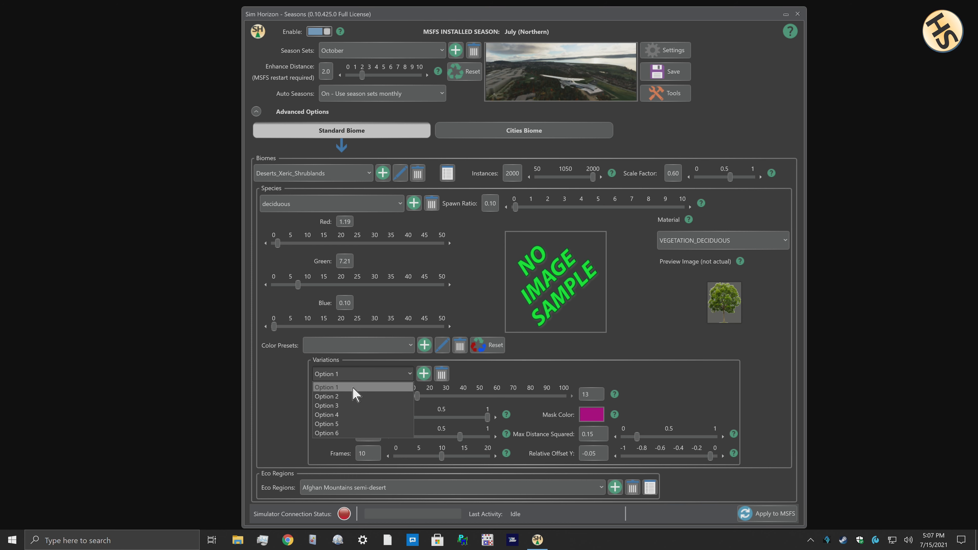
click(333, 398)
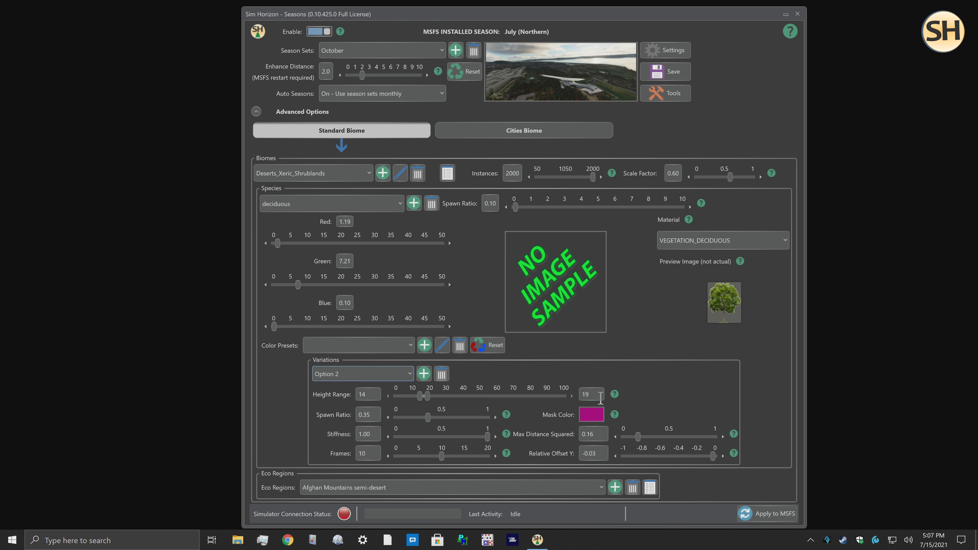
mouse_move(617, 393)
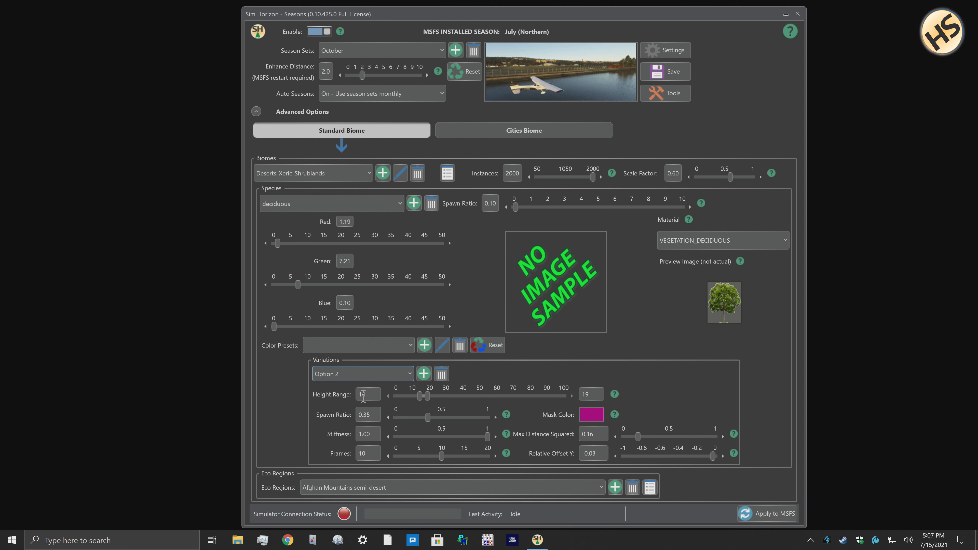
click(382, 374)
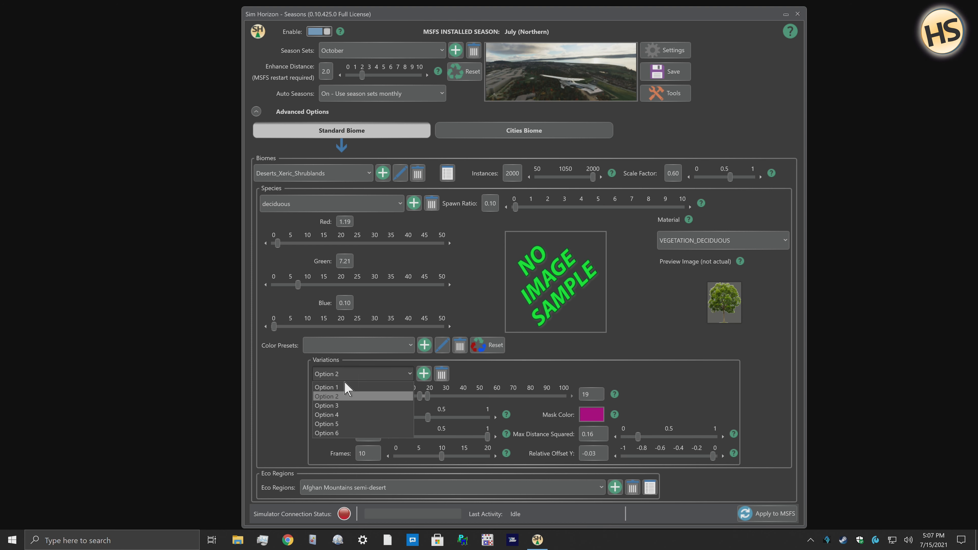
click(332, 389)
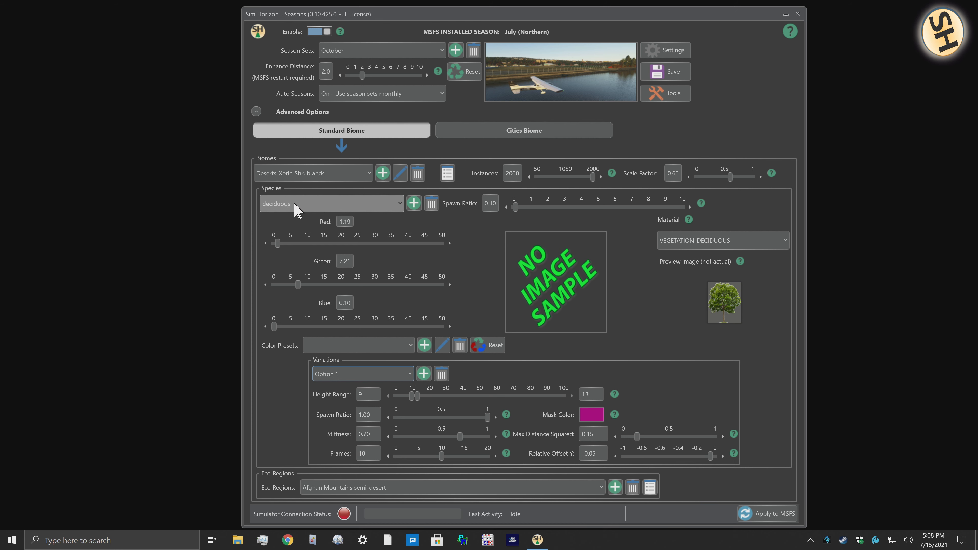
Show the datetree species and examine its Option 1 and Option 2 variations.
click(381, 210)
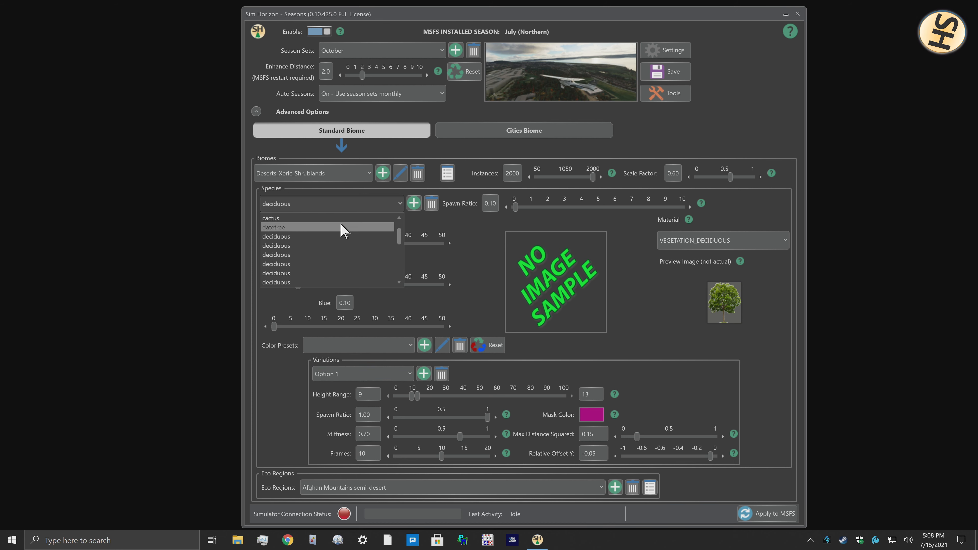
click(278, 228)
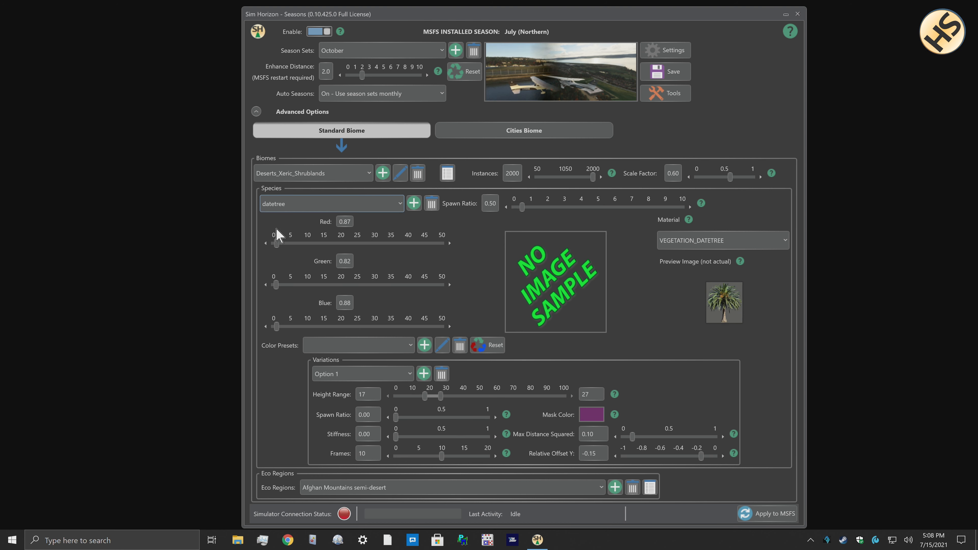
click(411, 375)
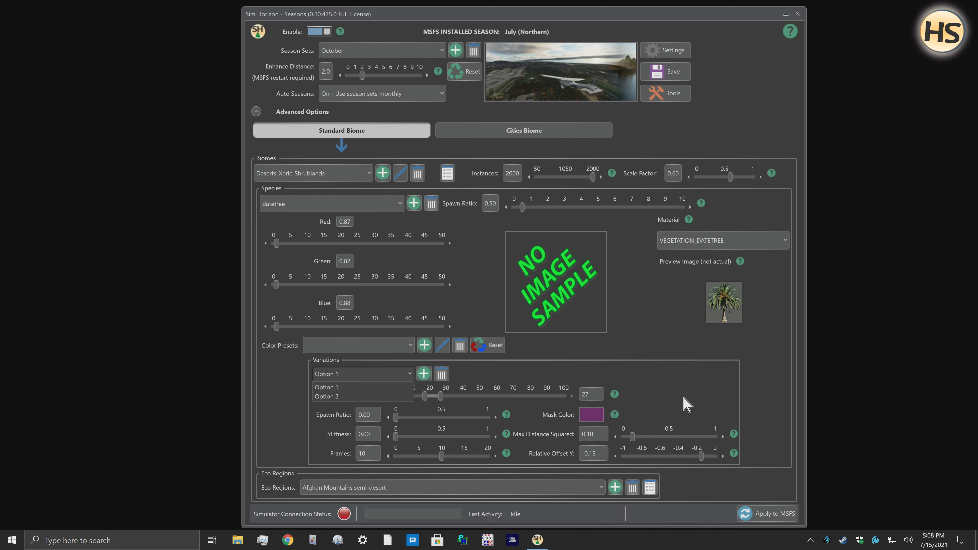
click(678, 390)
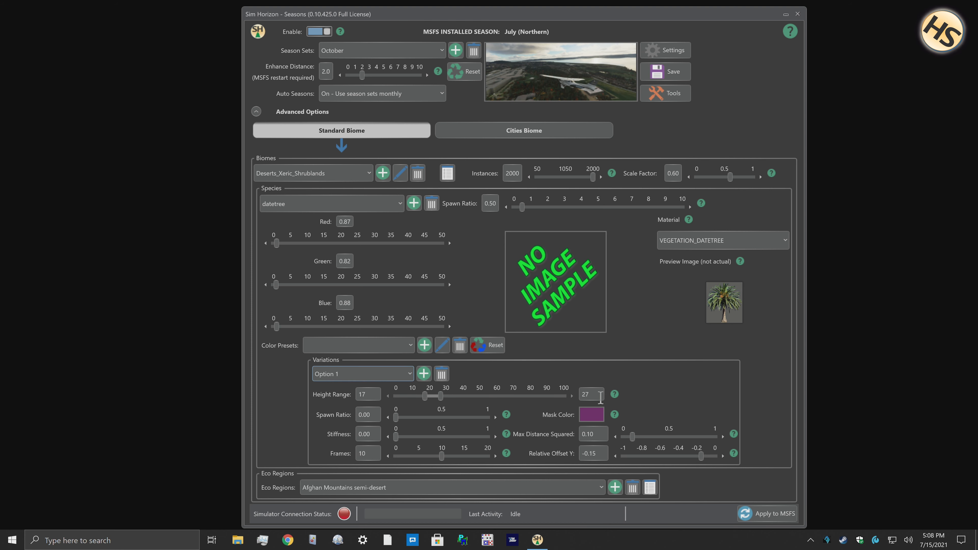
click(401, 374)
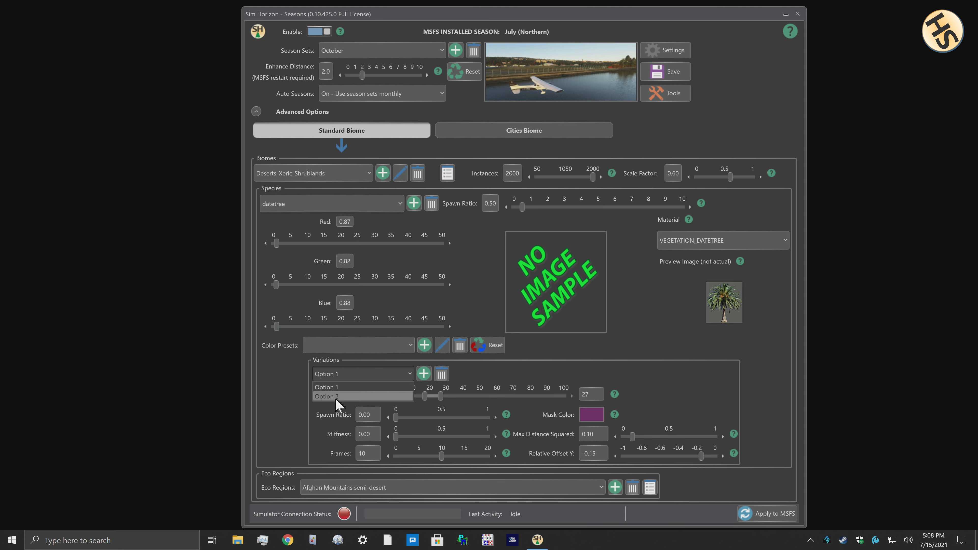
click(335, 402)
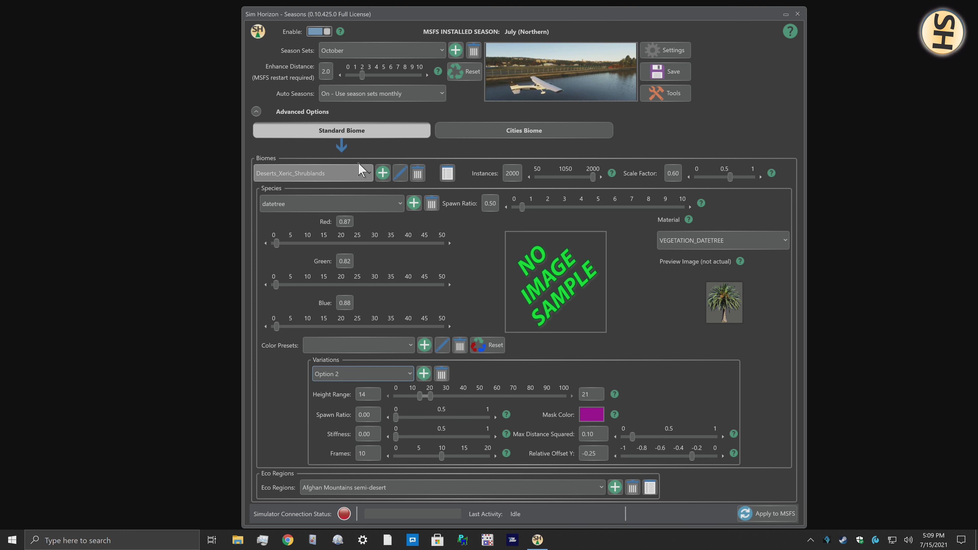
Show the Boreal_Forests_Taiga biome and look through its full list of eco regions.
click(369, 173)
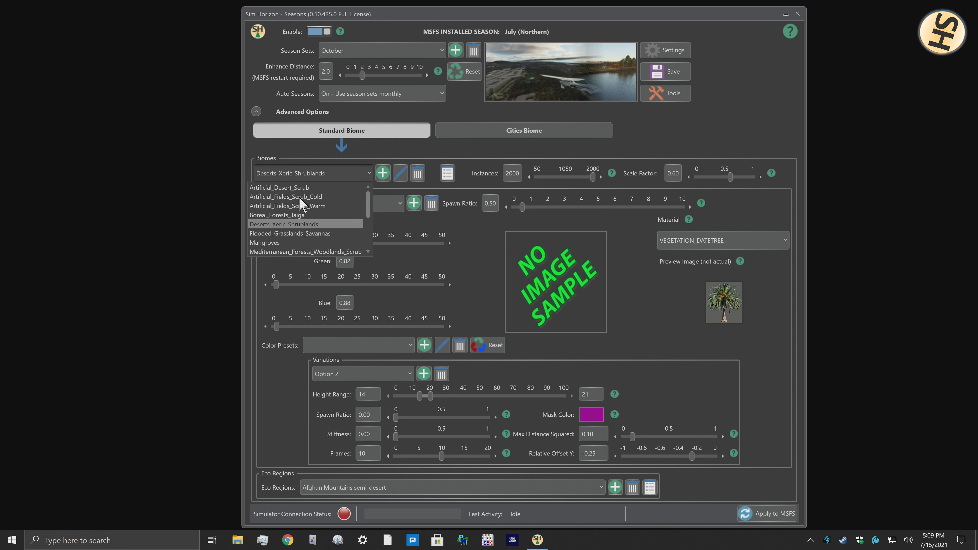
click(300, 215)
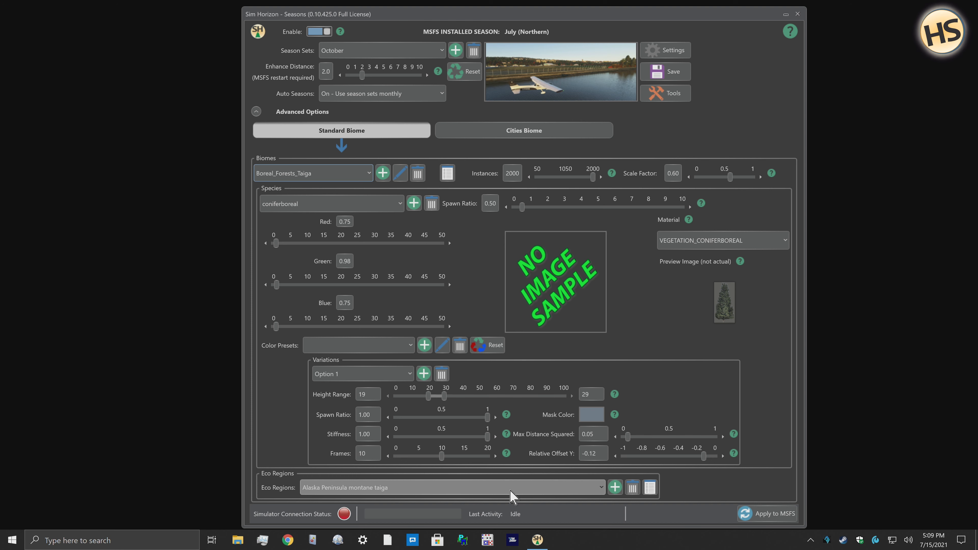
click(601, 488)
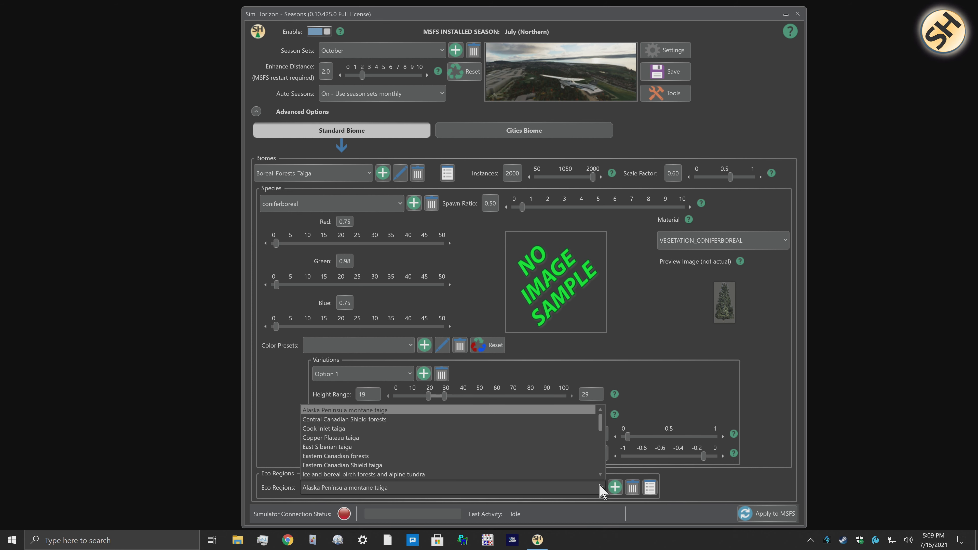
scroll(367, 431, down, 1)
scroll(414, 453, down, 6)
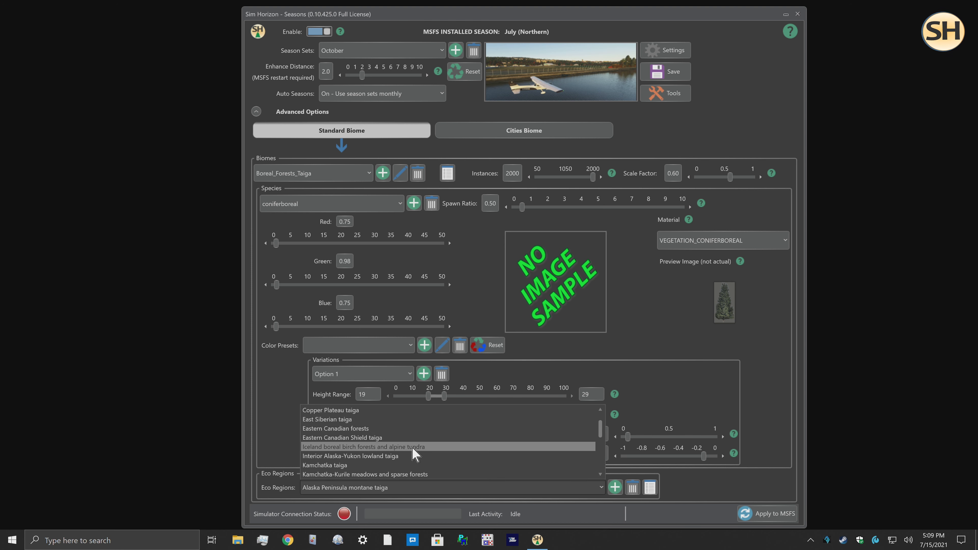
scroll(410, 453, up, 2)
scroll(349, 451, down, 3)
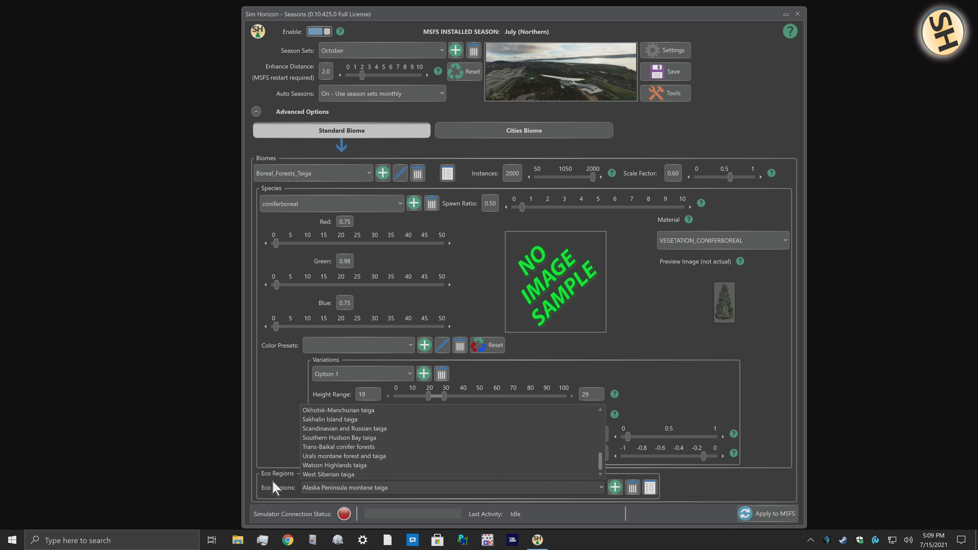
click(259, 476)
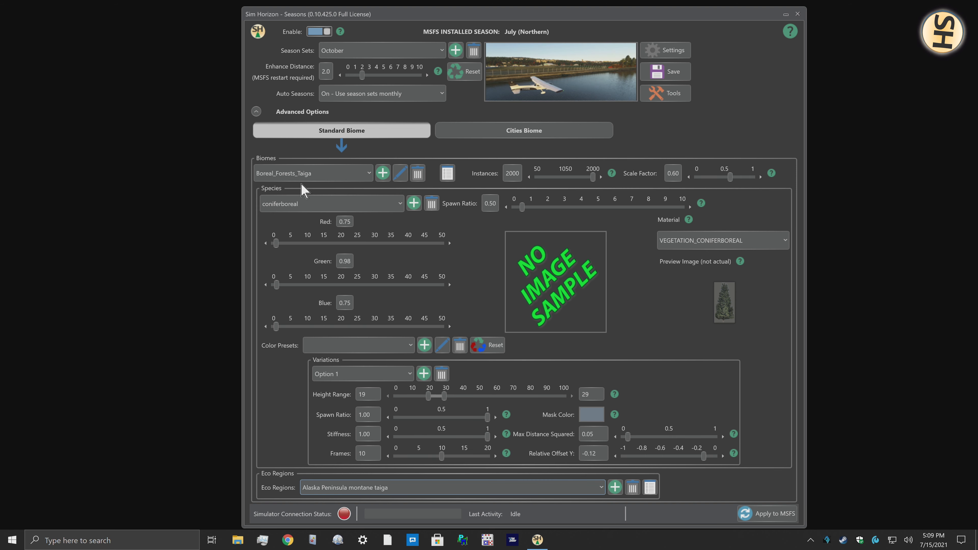
Examine the eco regions assigned to the Artificial_Desert_Scrub and Artificial_Fields_Scrub_Cold biomes.
click(368, 173)
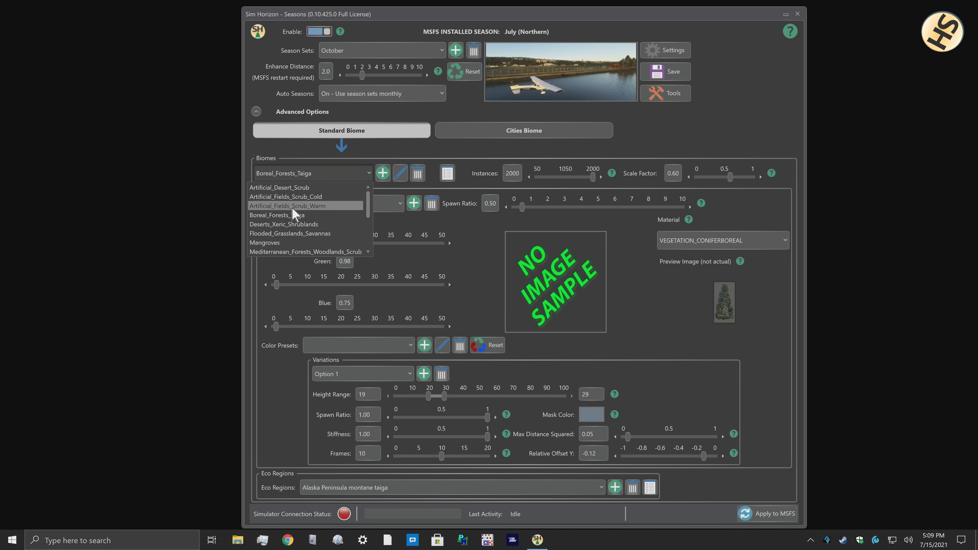
click(277, 188)
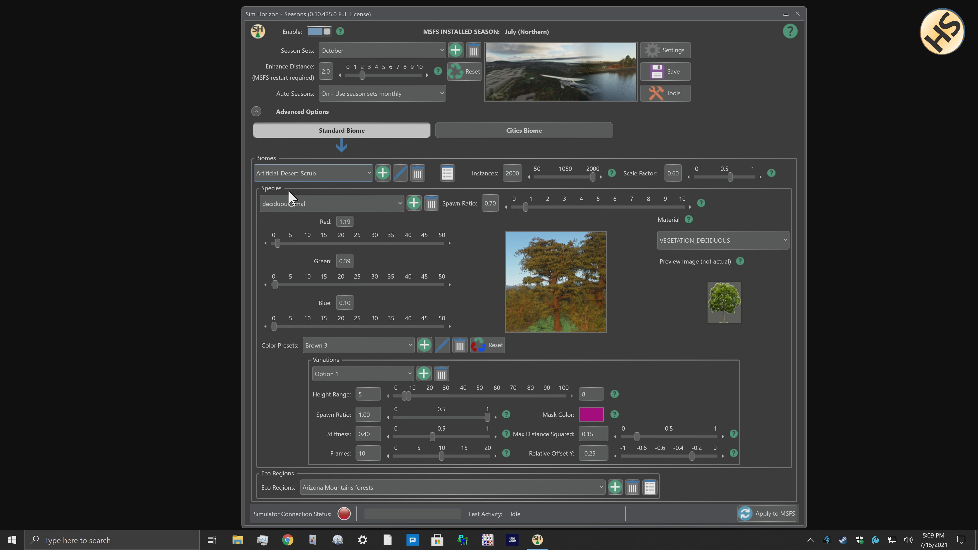
click(600, 488)
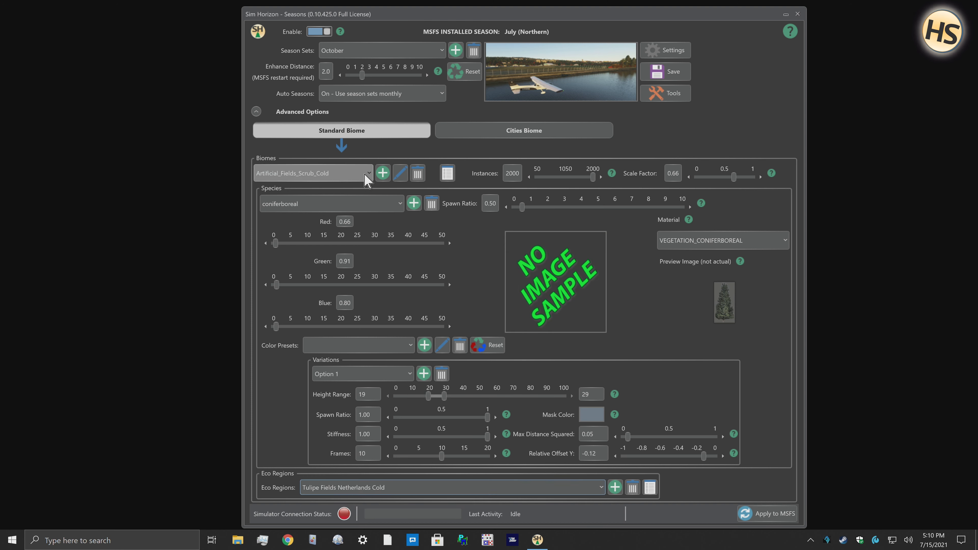
Return to the Boreal_Forests_Taiga biome and review its eco regions again, keeping Alaska Peninsula montane taiga selected.
click(365, 174)
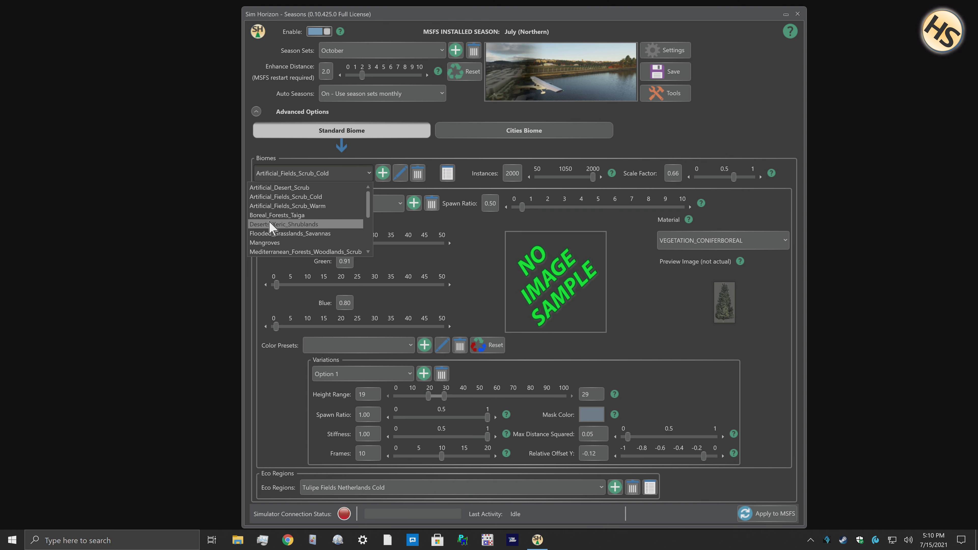
click(274, 215)
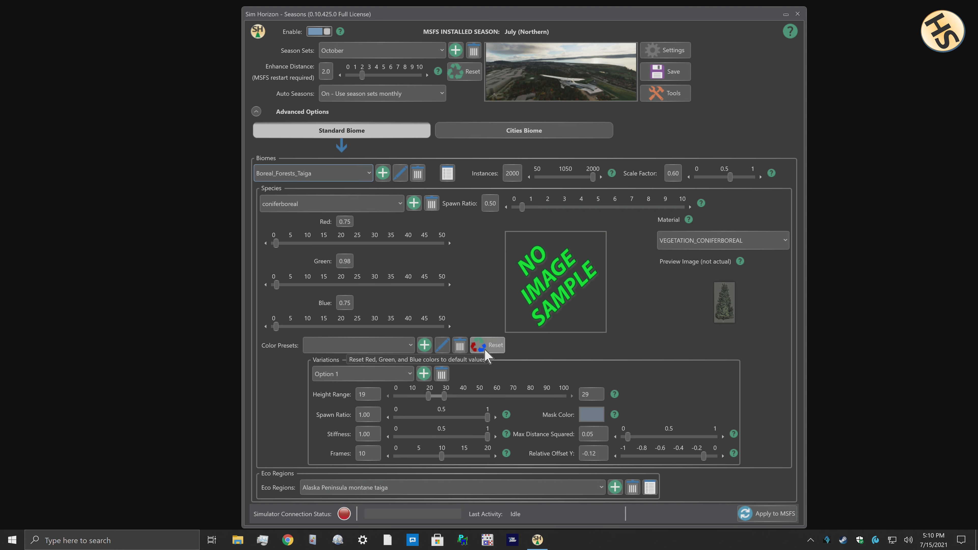
click(600, 488)
scroll(359, 447, down, 5)
scroll(358, 451, up, 5)
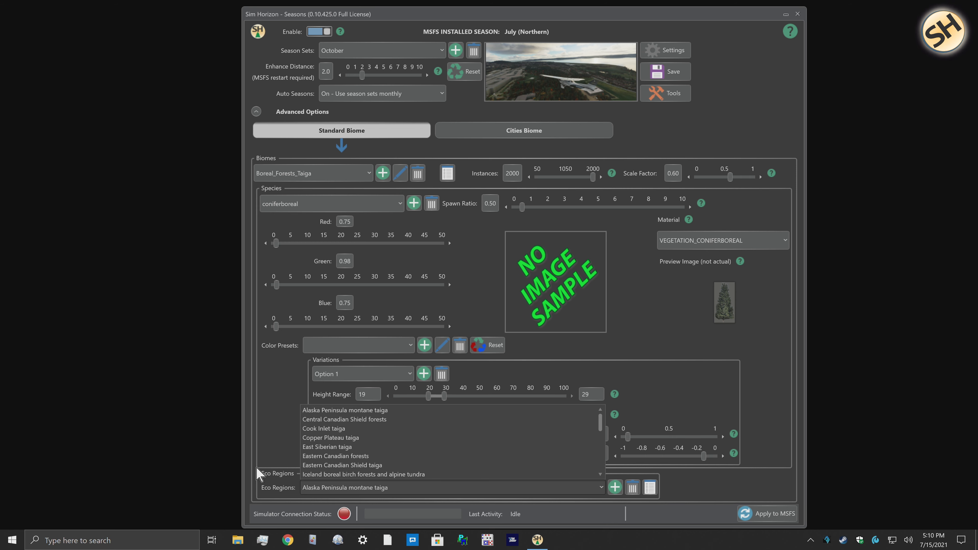
click(257, 474)
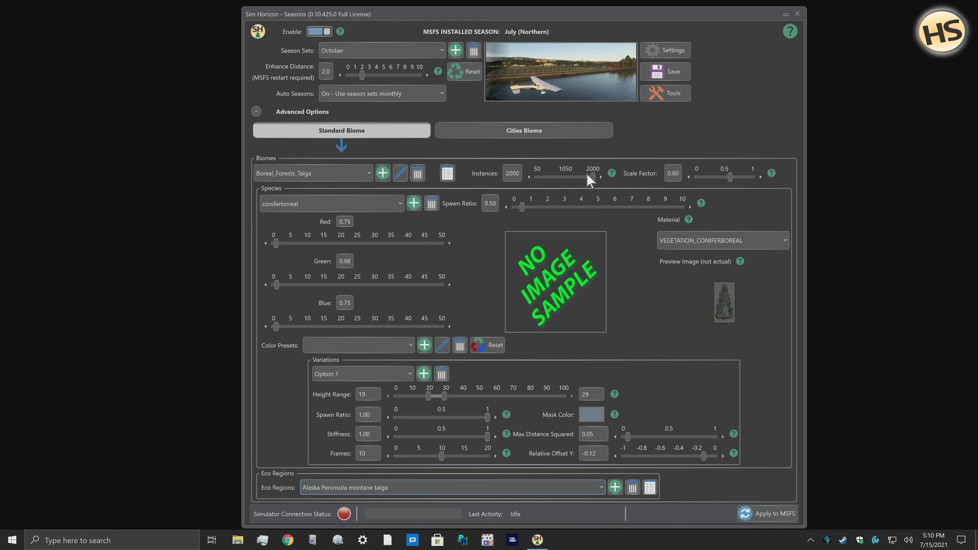
Raise the Boreal_Forests_Taiga biome's scale factor to 0.91, then set it back to 0.60.
mouse_move(613, 175)
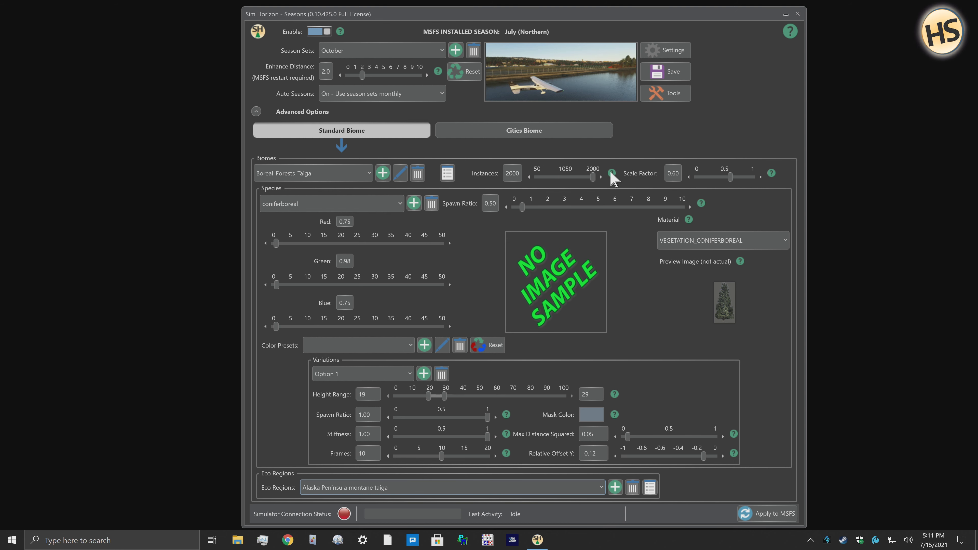
mouse_move(775, 173)
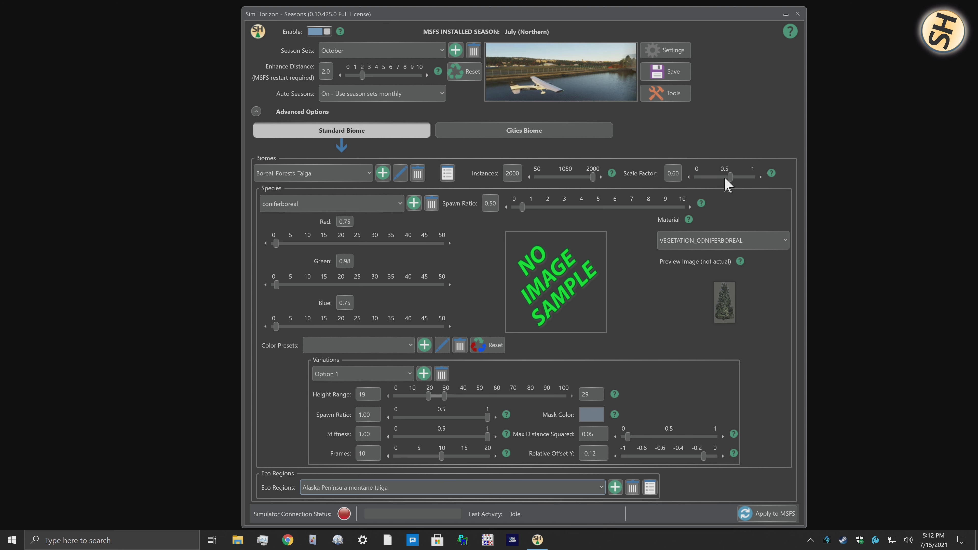
mouse_move(729, 178)
mouse_down()
mouse_move(707, 178)
mouse_move(744, 178)
mouse_up()
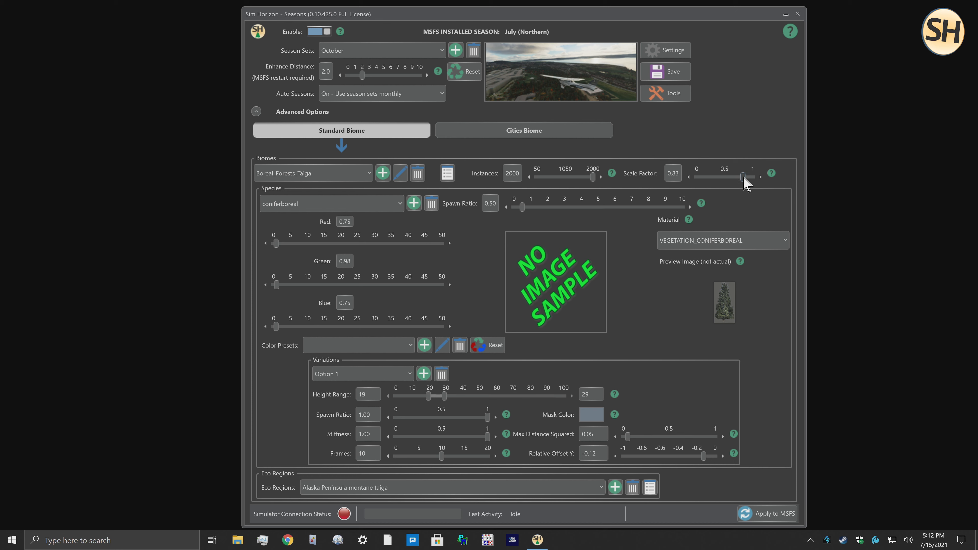
click(760, 179)
click(759, 178)
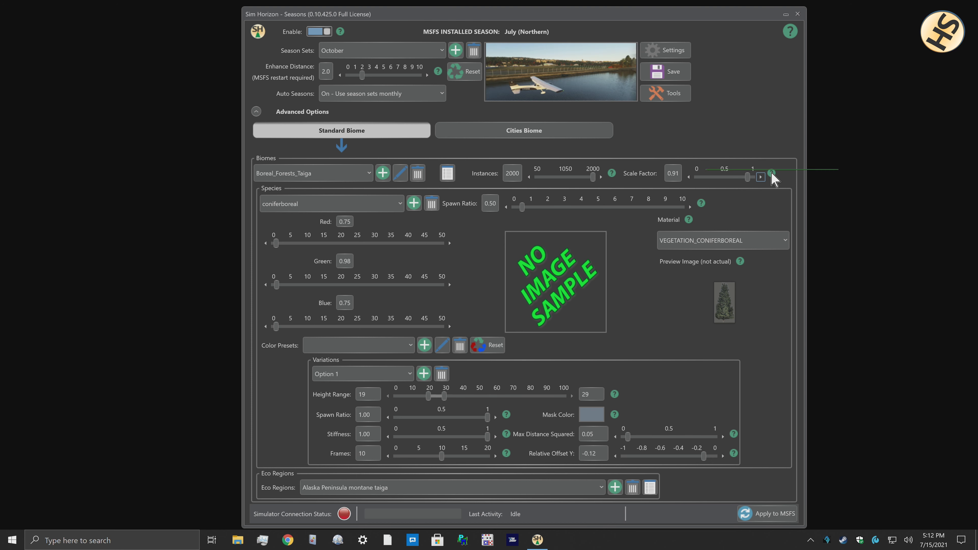
mouse_move(771, 174)
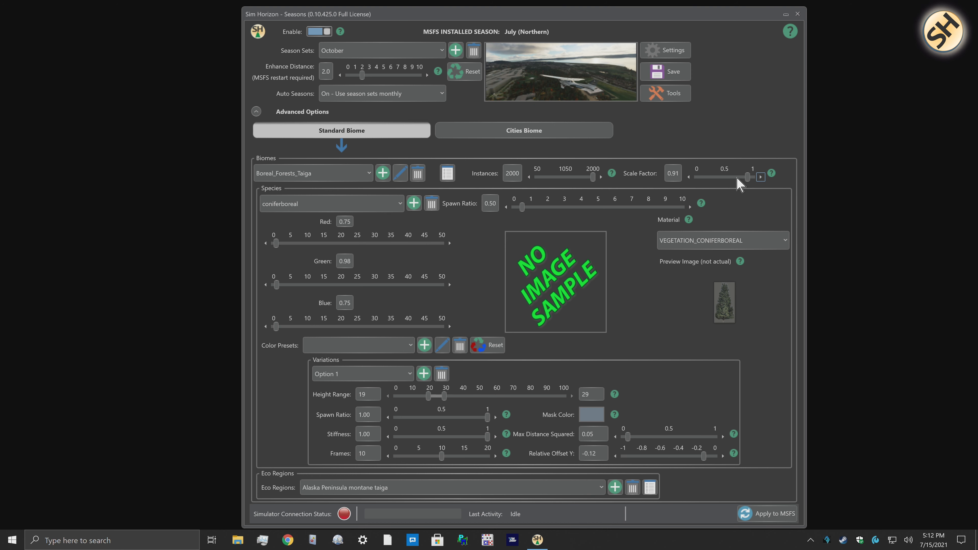
drag(749, 177, 729, 178)
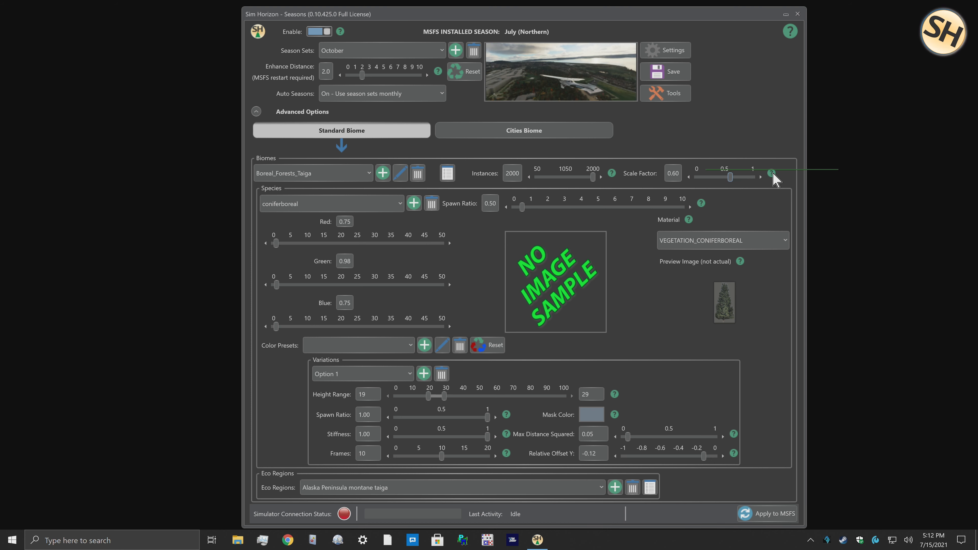
mouse_move(772, 174)
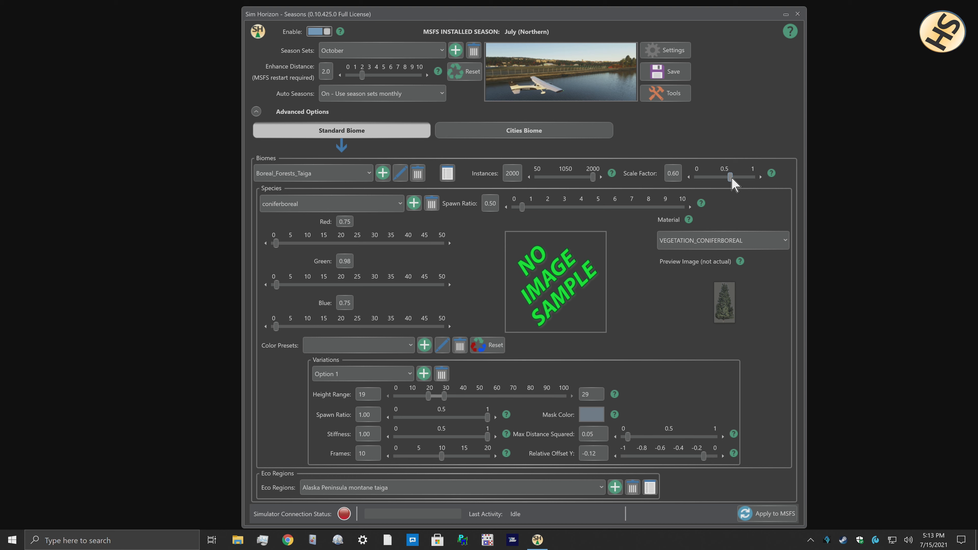
Compare the city biome's instances and scale factor for Boreal_Forests_Taiga, then return to the standard biome settings.
click(534, 133)
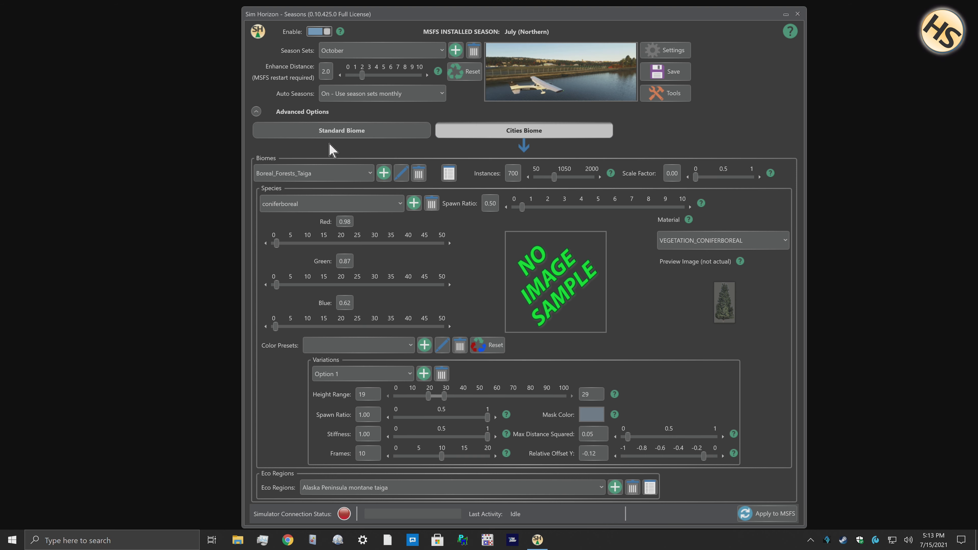
click(330, 133)
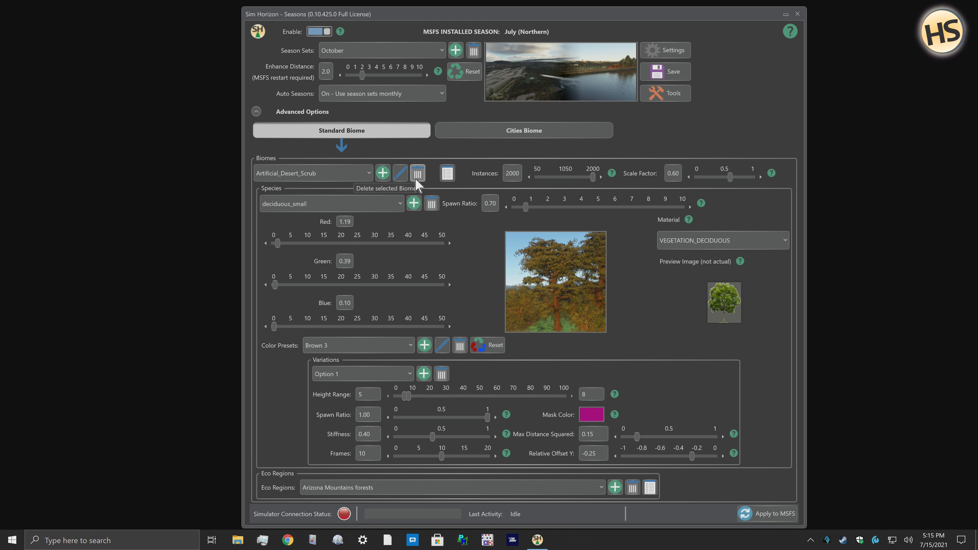
Try to add a standard biome named with a first name, a space and "Biome", based on Artificial_Desert_Scrub.
click(385, 178)
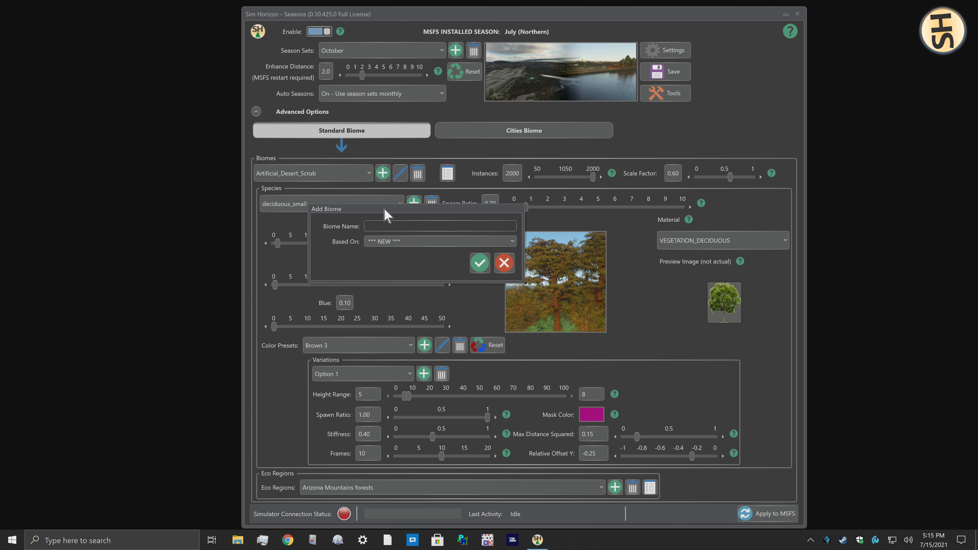
drag(385, 208, 469, 208)
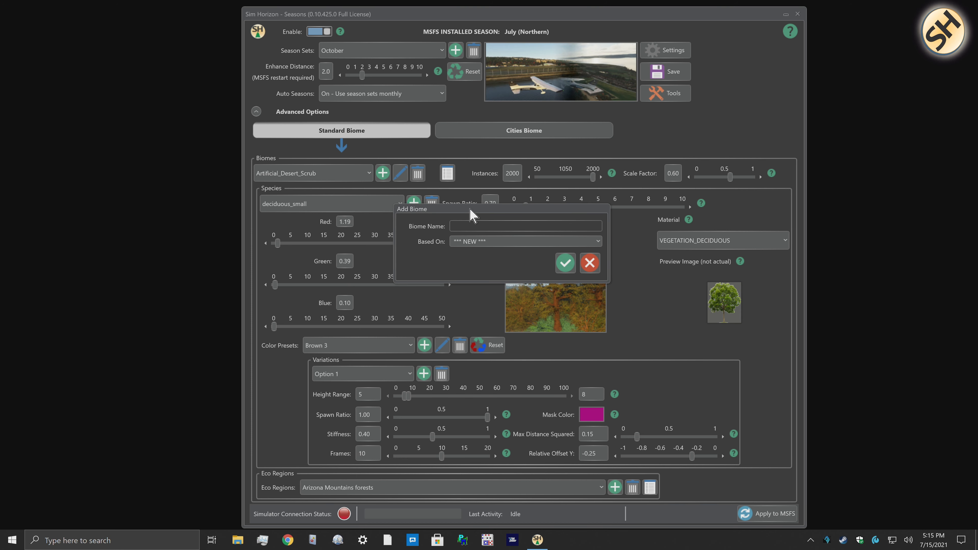
click(459, 225)
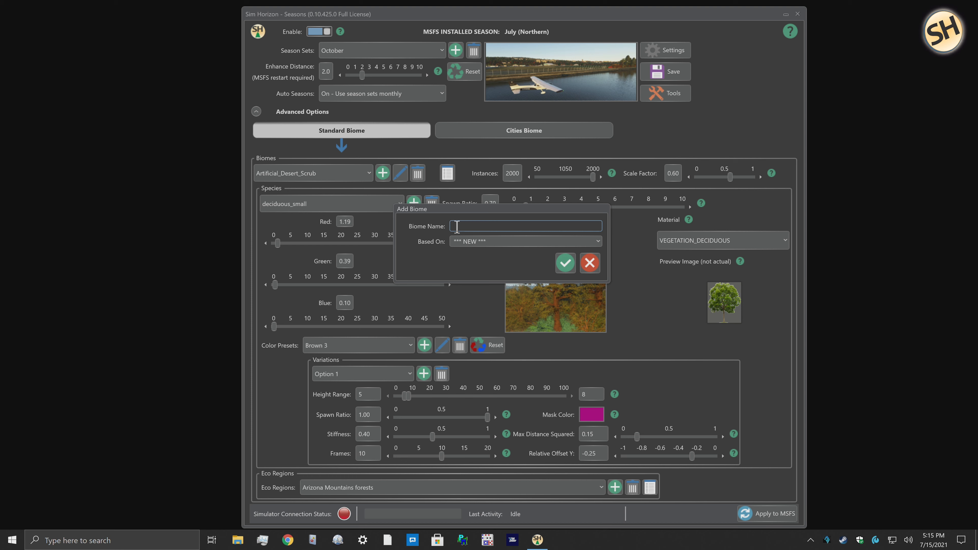
text(Rob Biome)
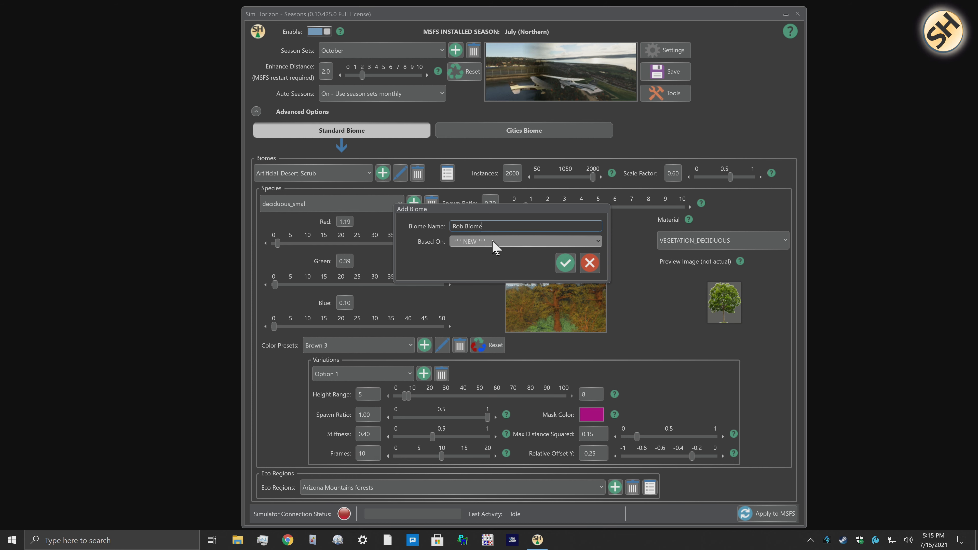
click(600, 243)
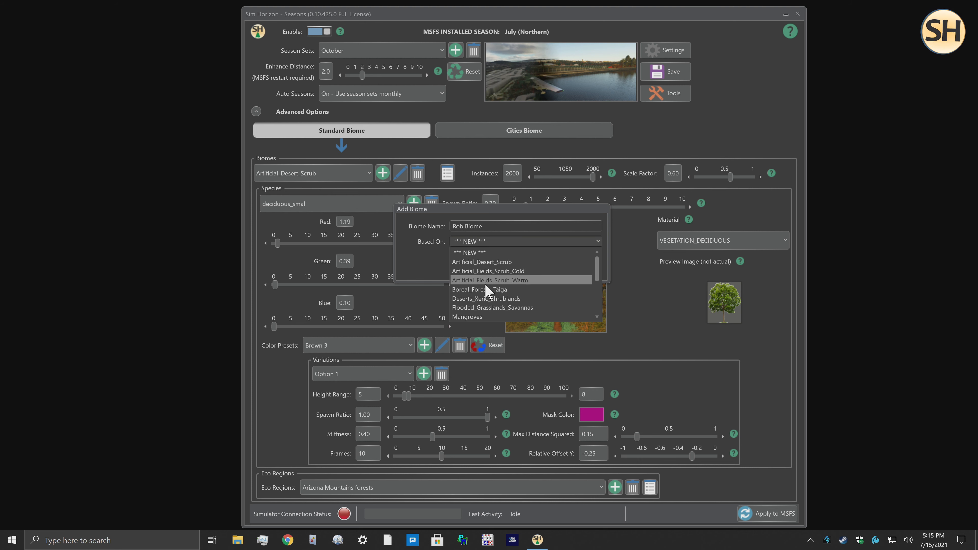
click(478, 263)
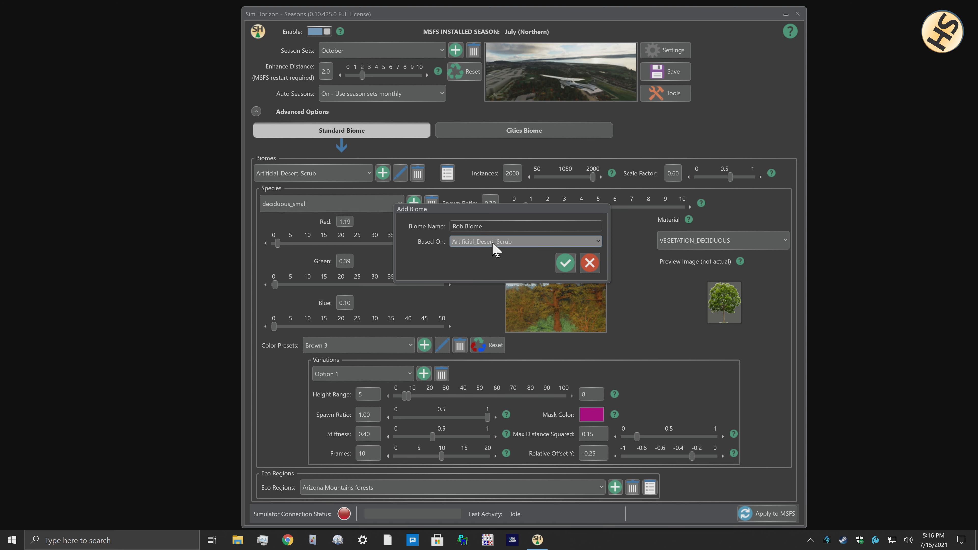
click(564, 266)
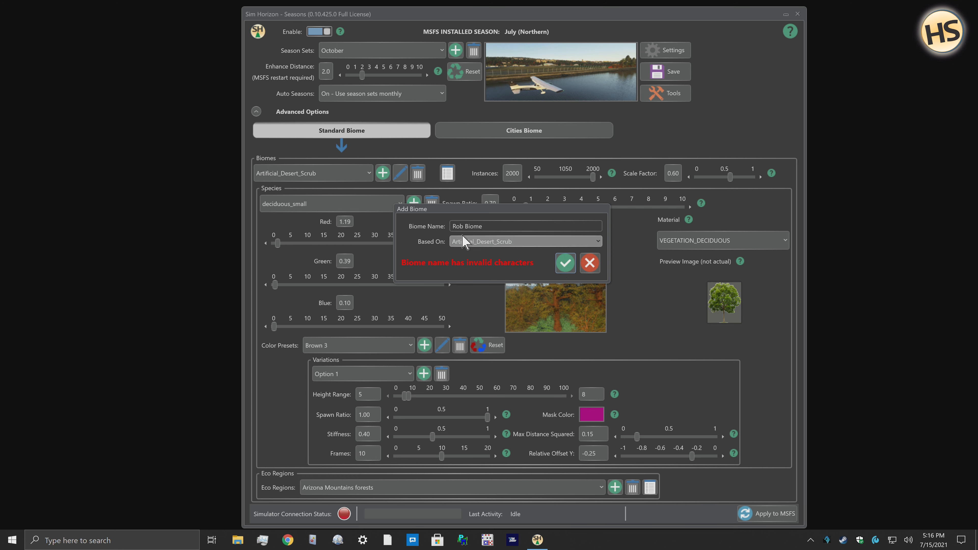
Replace the space in the new biome's name with an underscore and create the biome.
click(466, 226)
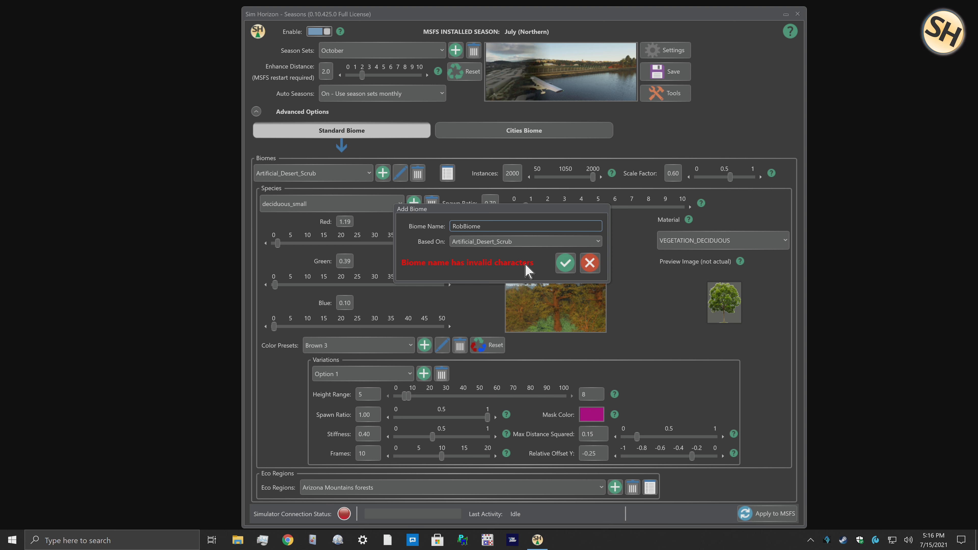
text(_)
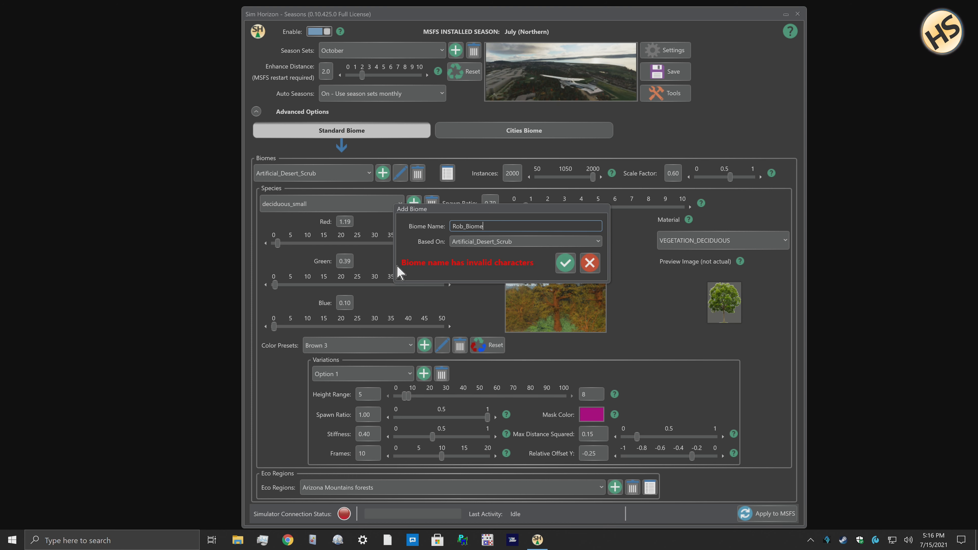
click(566, 265)
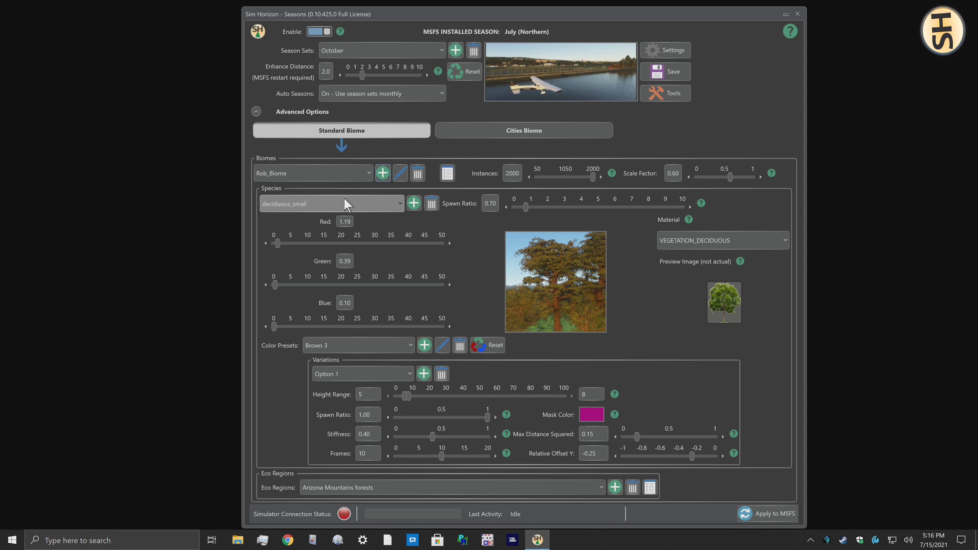
View the custom biome's scrub species, and rename the biome to the first name followed by "_DesertBiome".
click(399, 204)
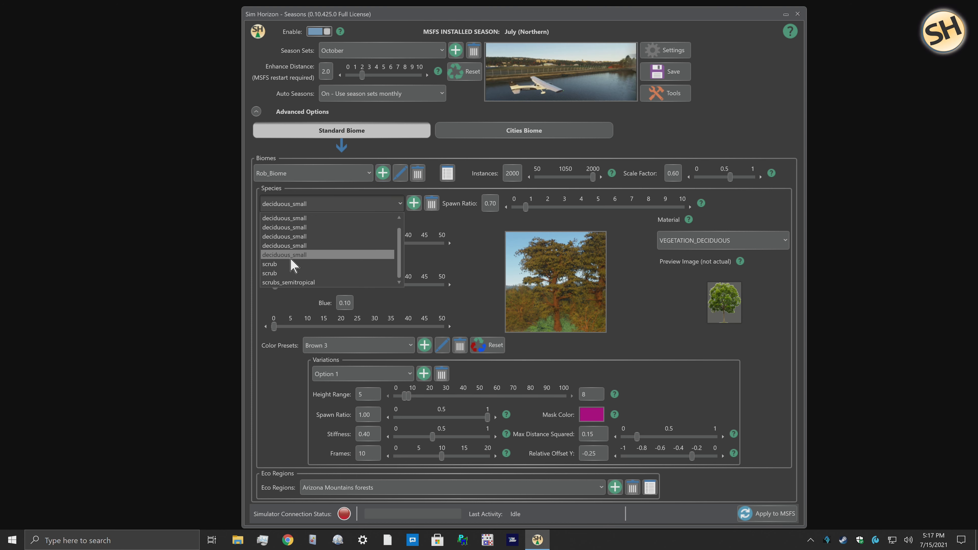
click(284, 266)
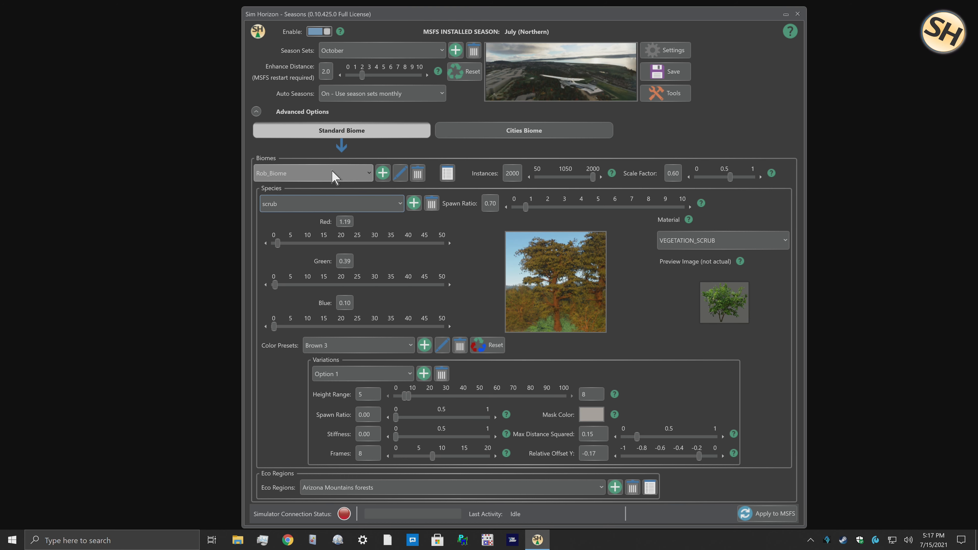
click(400, 175)
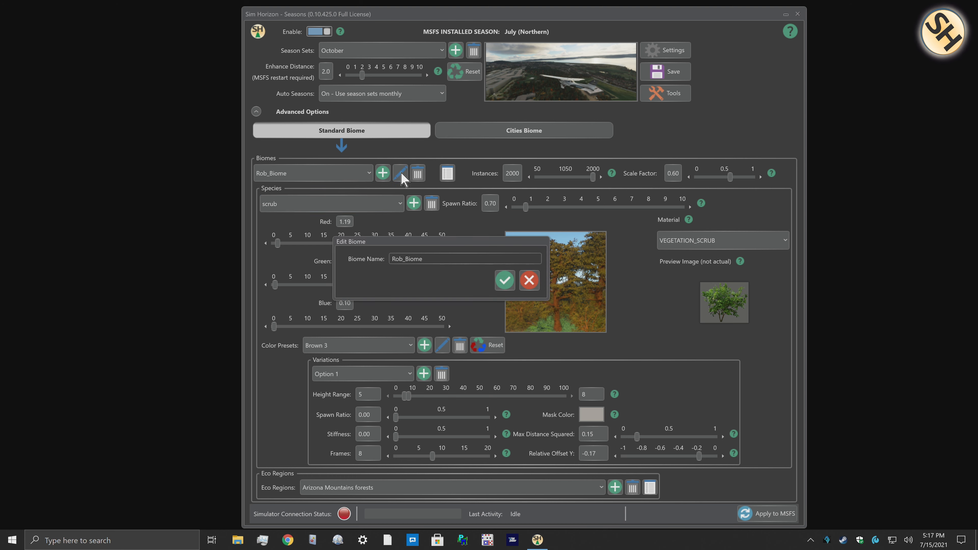
click(438, 260)
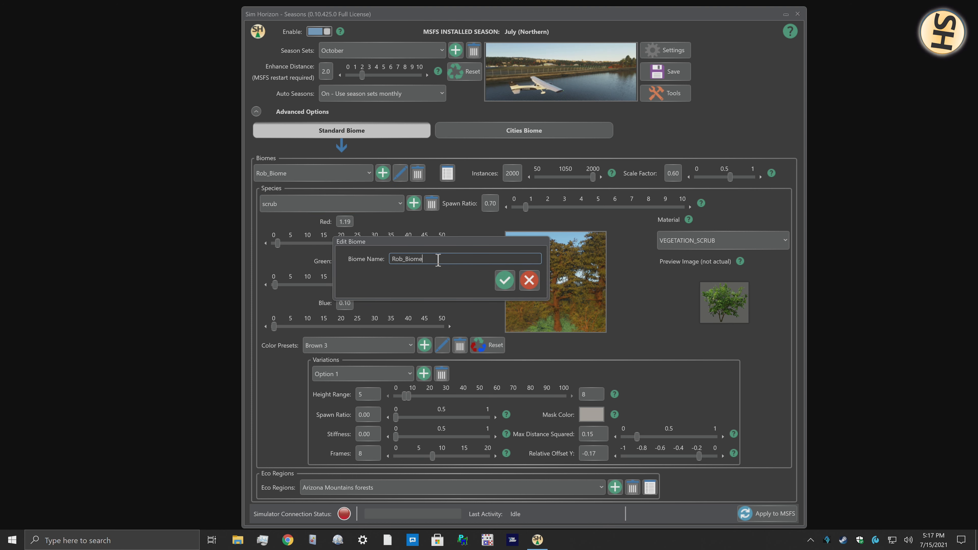
key(BackSpace)
key(BackSpace)
key(BackSpace)
key(BackSpace)
key(BackSpace)
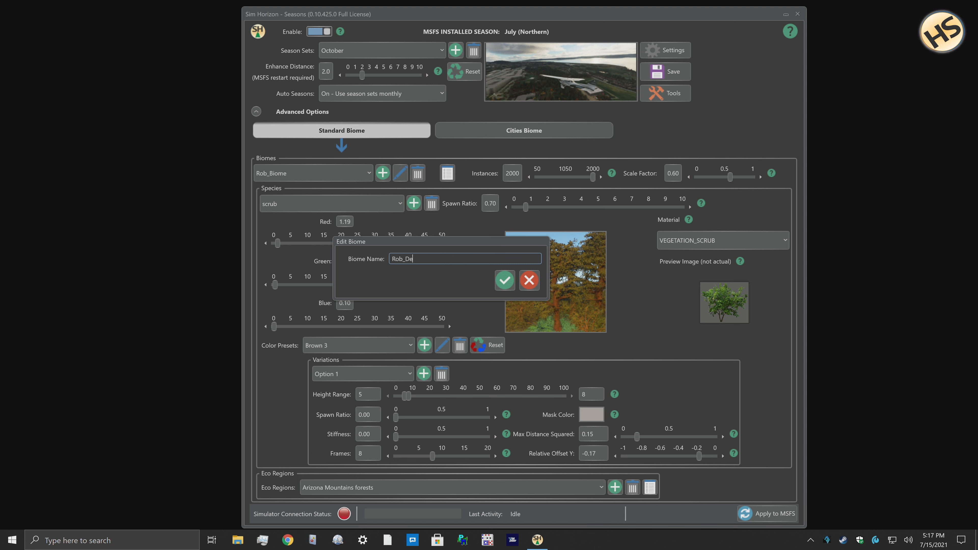
text(DesertBi)
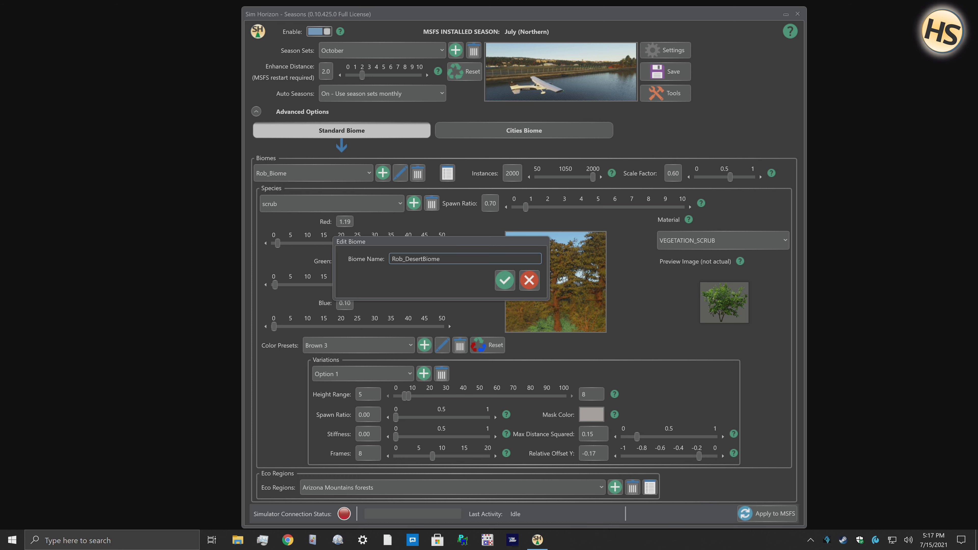
text(ome)
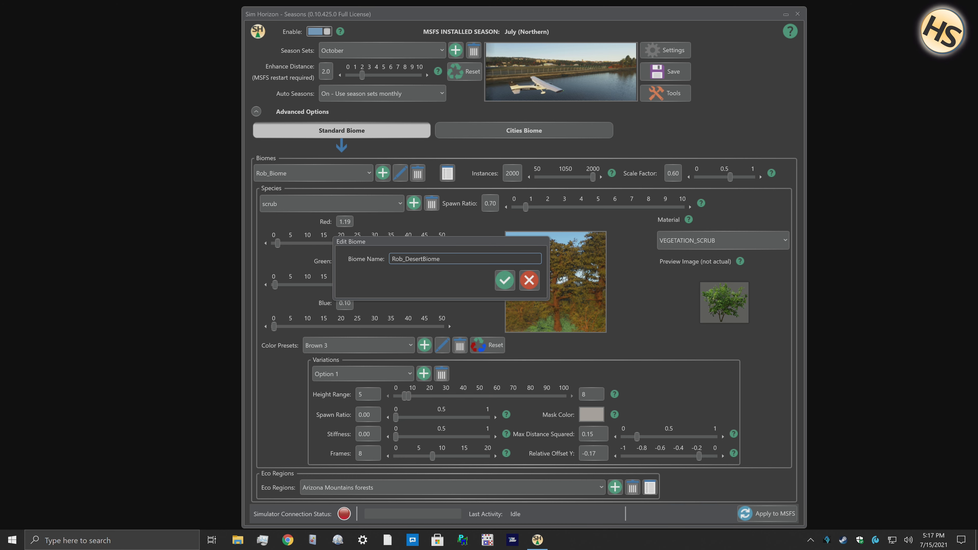
click(505, 281)
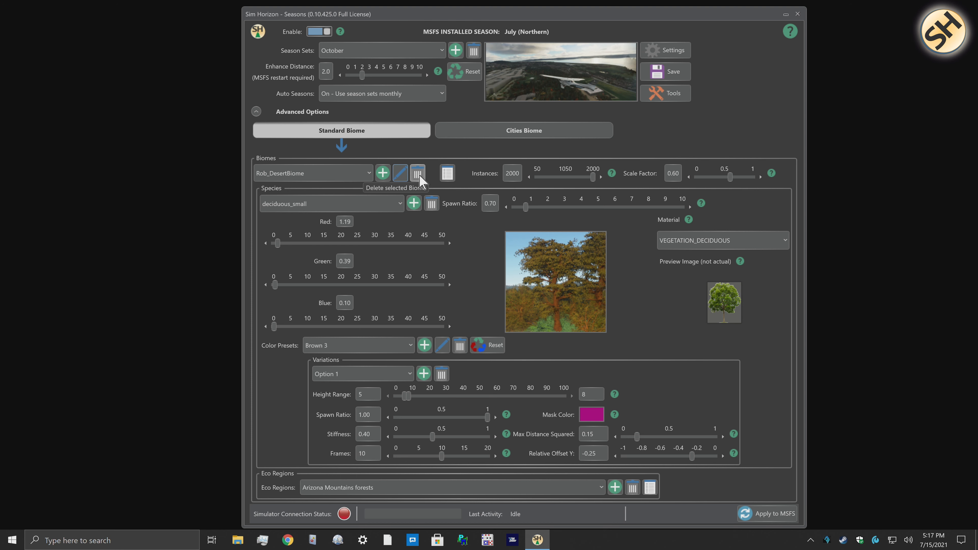
Switch to the Mangroves biome, then return to the custom desert biome.
click(369, 174)
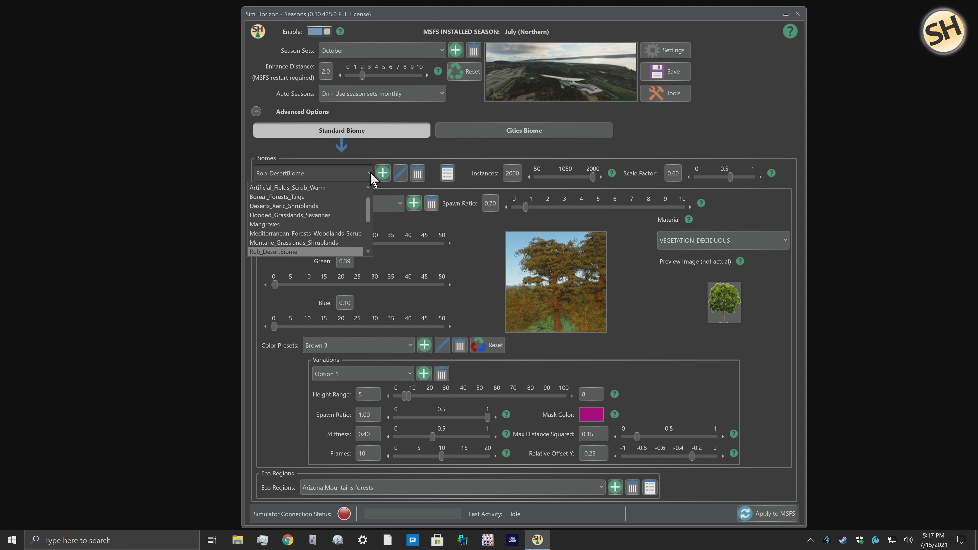
click(316, 225)
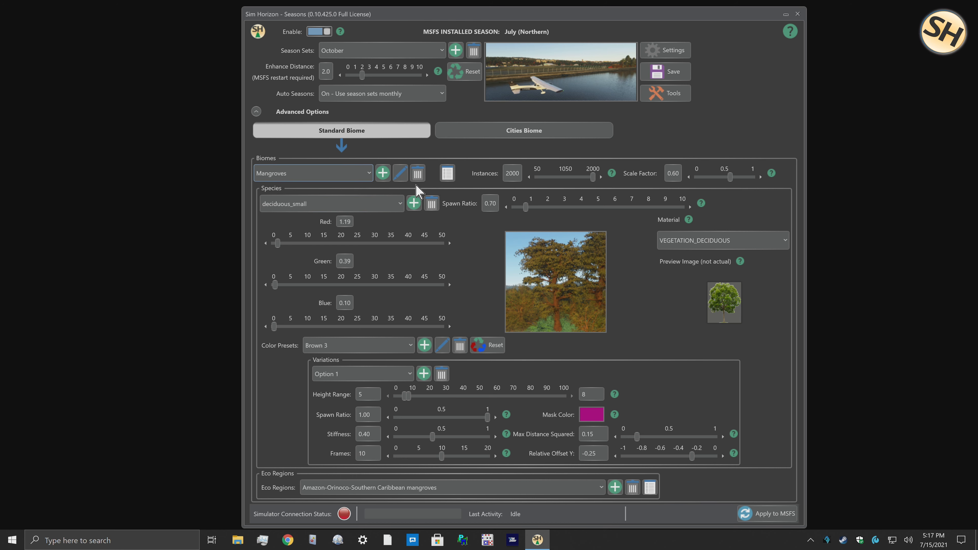
click(368, 175)
click(290, 251)
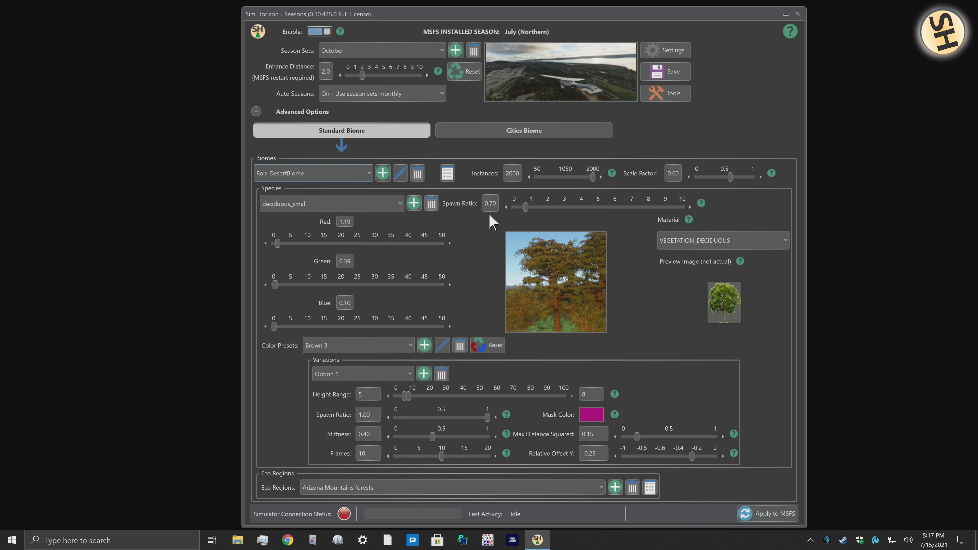
Delete the custom desert biome.
click(418, 173)
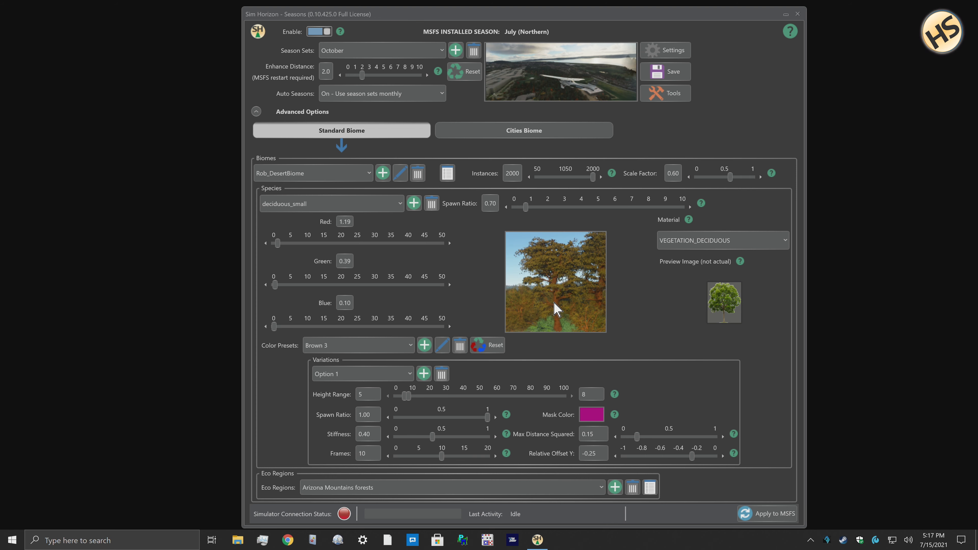
click(554, 304)
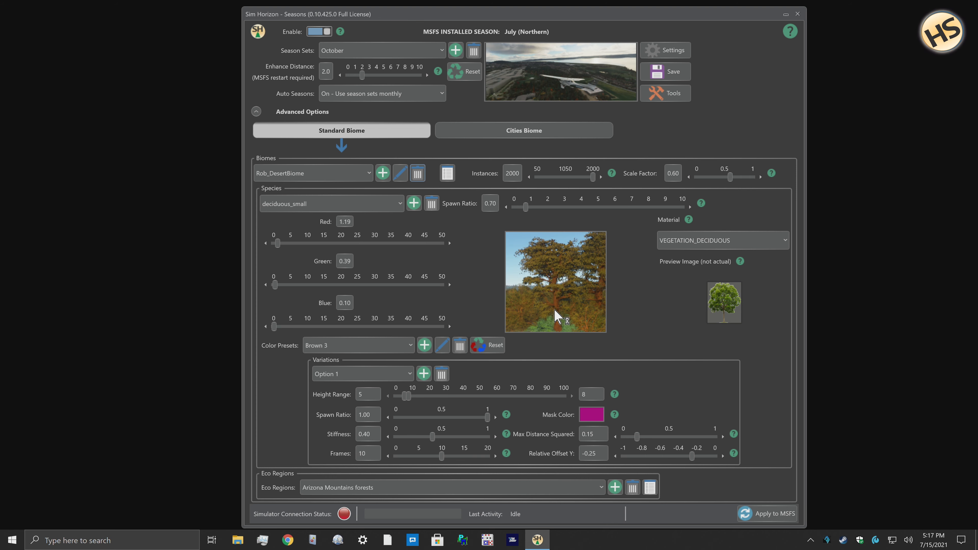
click(419, 174)
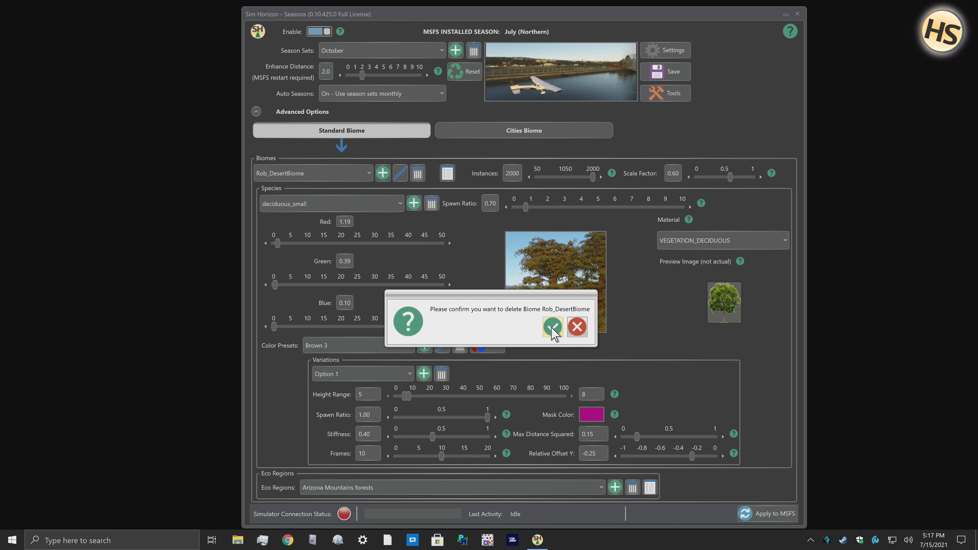
click(553, 327)
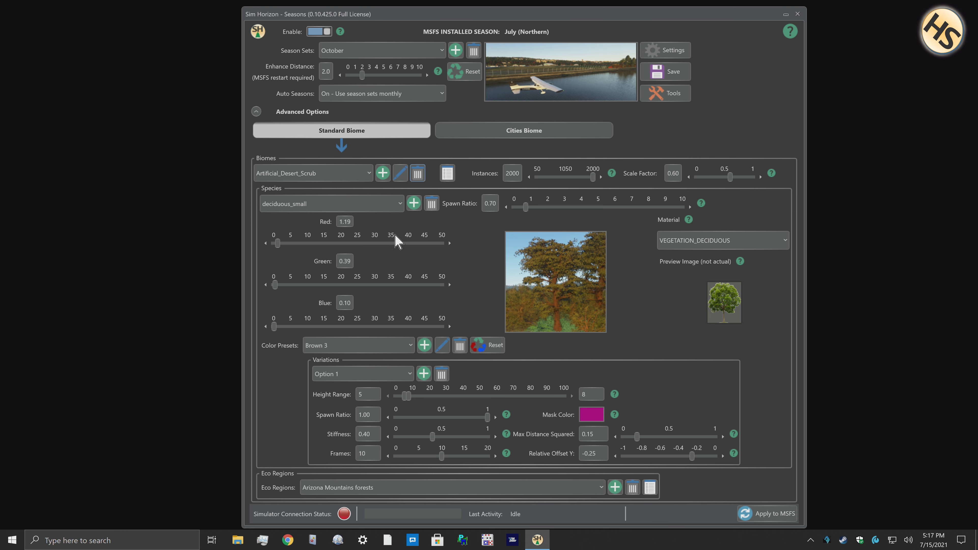
Check the full list of standard biomes for the deleted custom biome, keeping Artificial_Desert_Scrub selected.
click(368, 174)
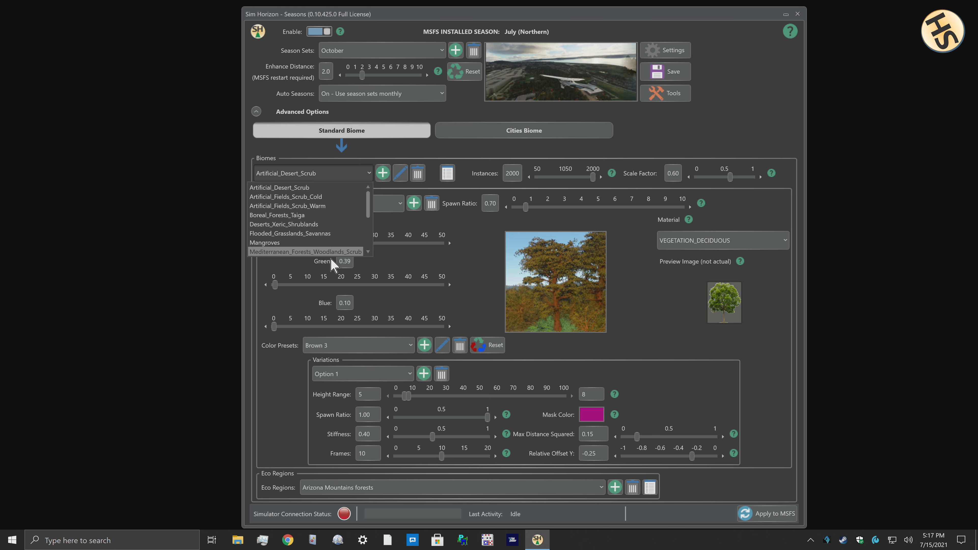
scroll(308, 227, down, 8)
scroll(308, 228, up, 9)
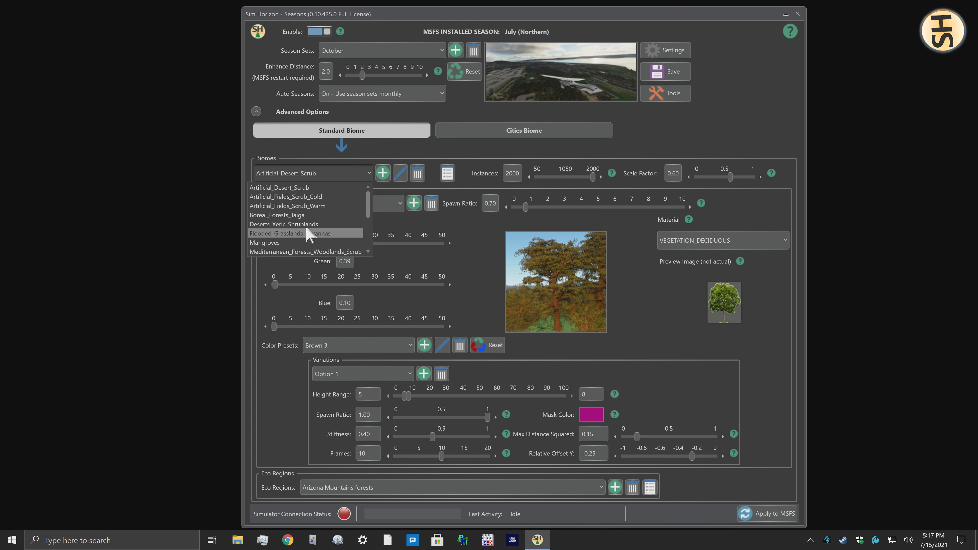
click(458, 183)
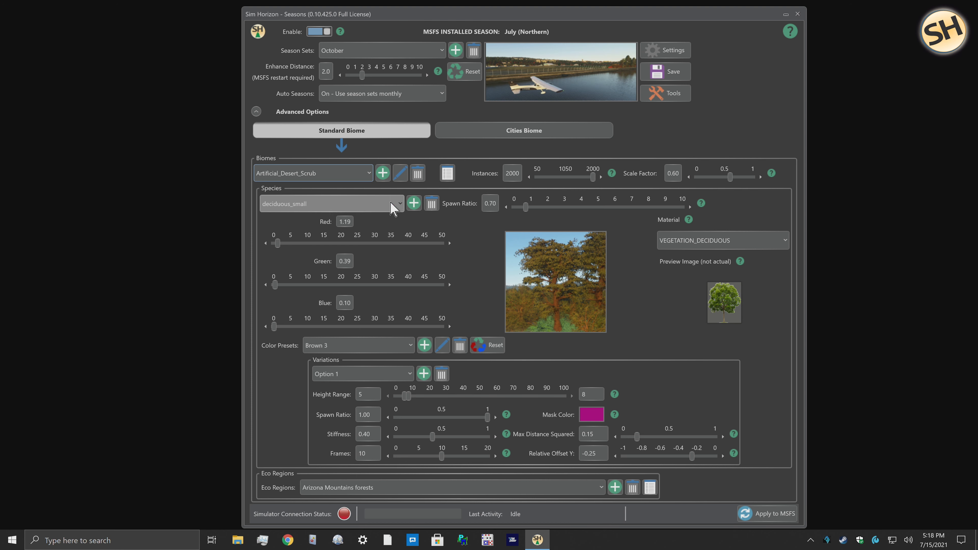
Open the species table of Artificial_Desert_Scrub and set the red value of the fifth deciduous_small row to 0.60.
click(447, 174)
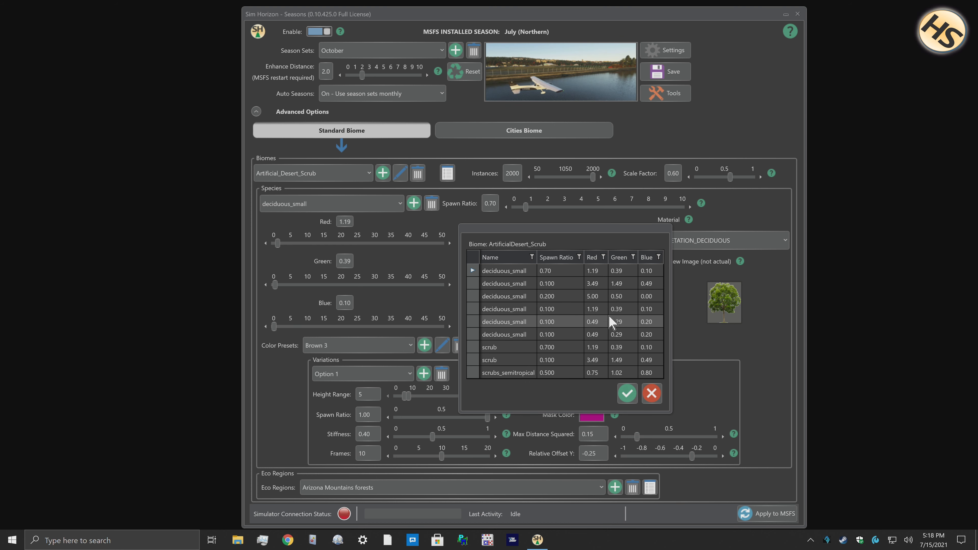
click(604, 323)
click(605, 323)
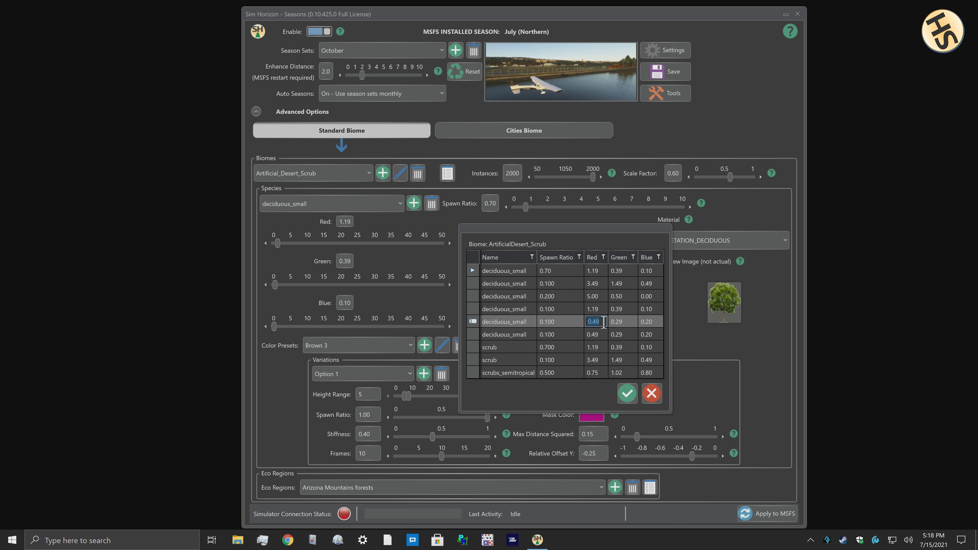
text(0)
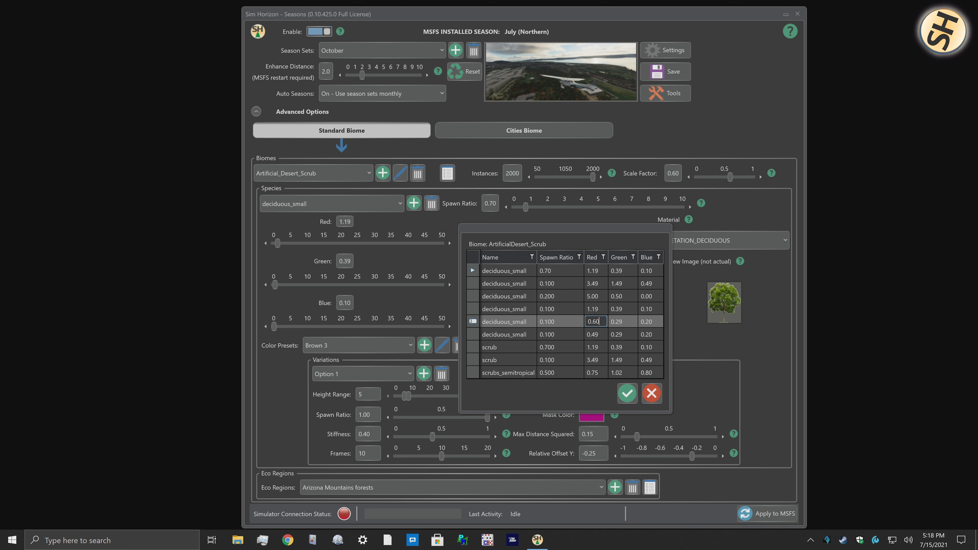
text(.60)
key(Return)
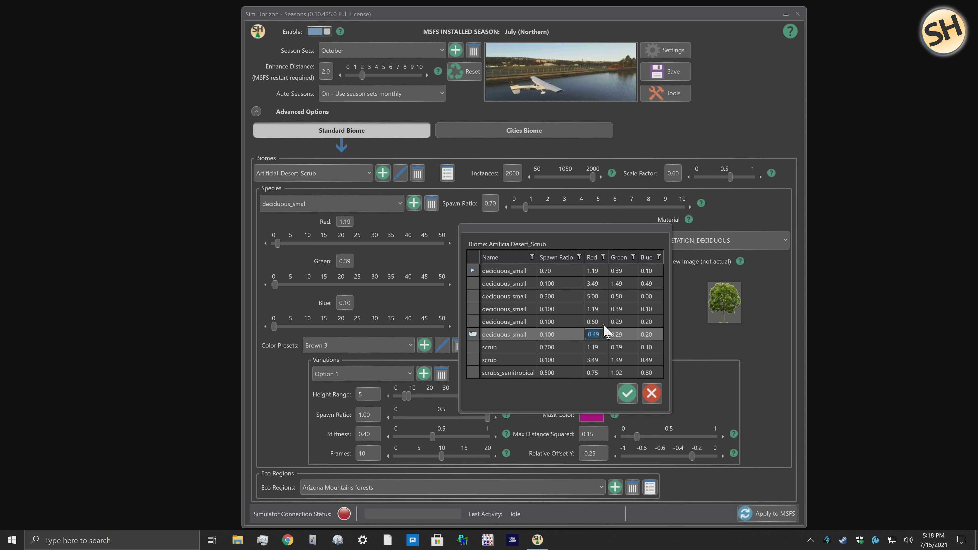
click(597, 322)
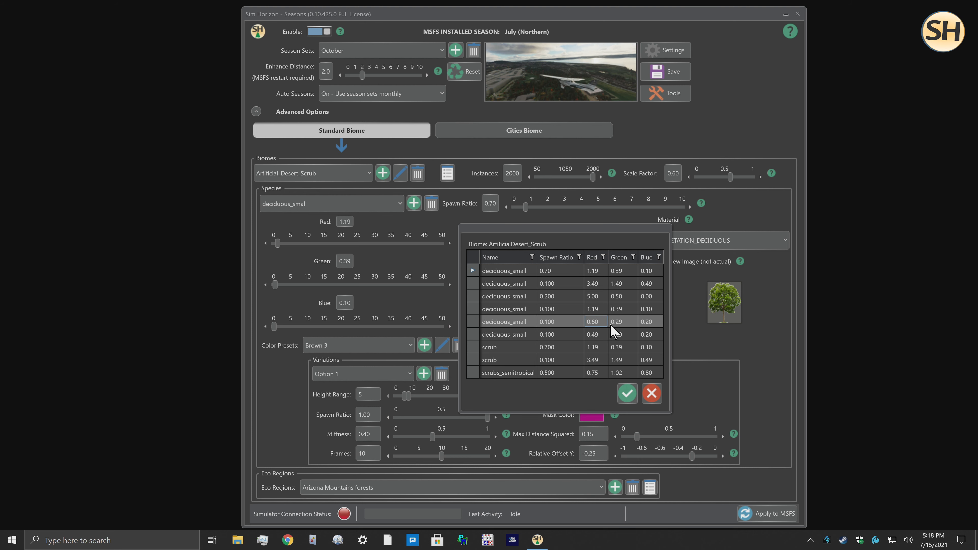
Copy the 0.60 red value into the last deciduous_small row and the first scrub row of the species table.
click(600, 325)
key(ctrl+c)
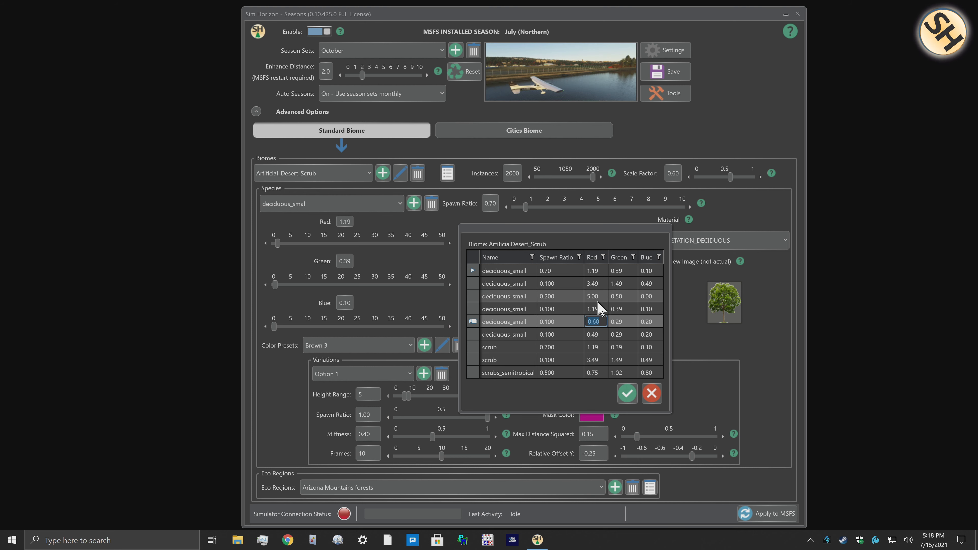
click(603, 338)
click(602, 334)
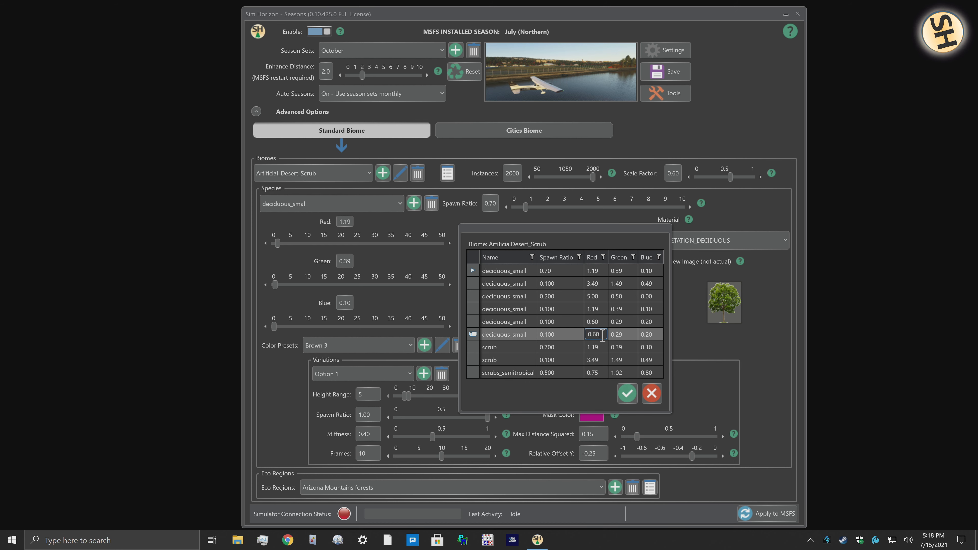
double_click(602, 346)
key(ctrl+v)
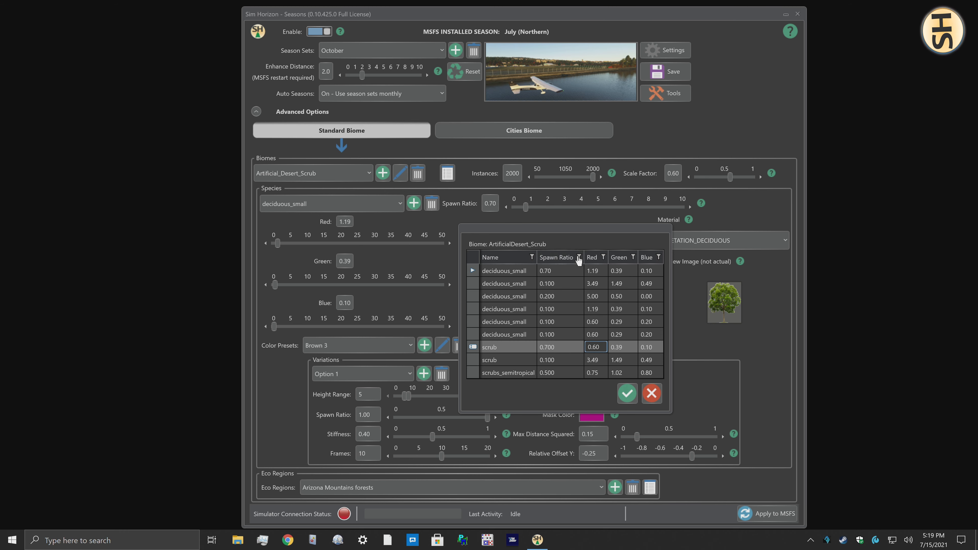
Filter the species table by name to scrub only, and accept the table's changes.
click(532, 257)
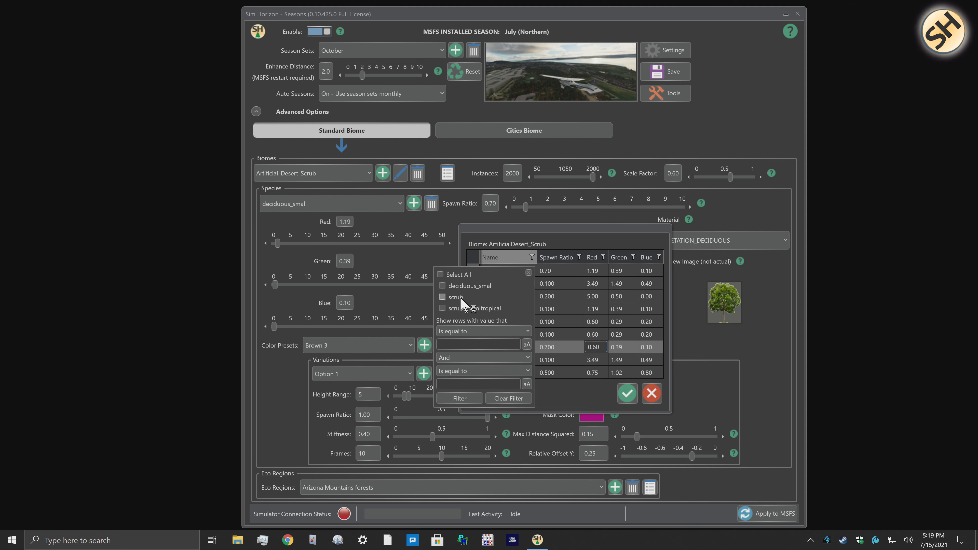
click(442, 297)
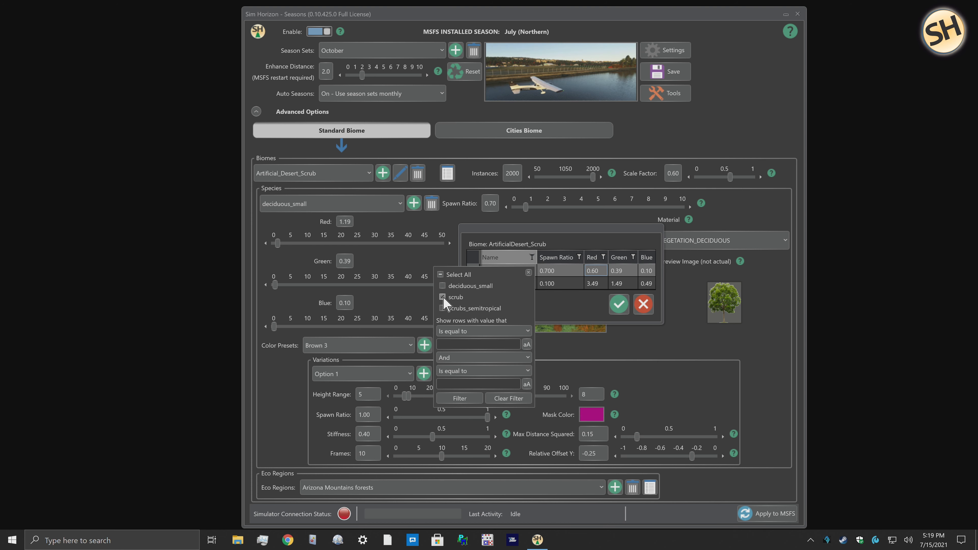
click(529, 273)
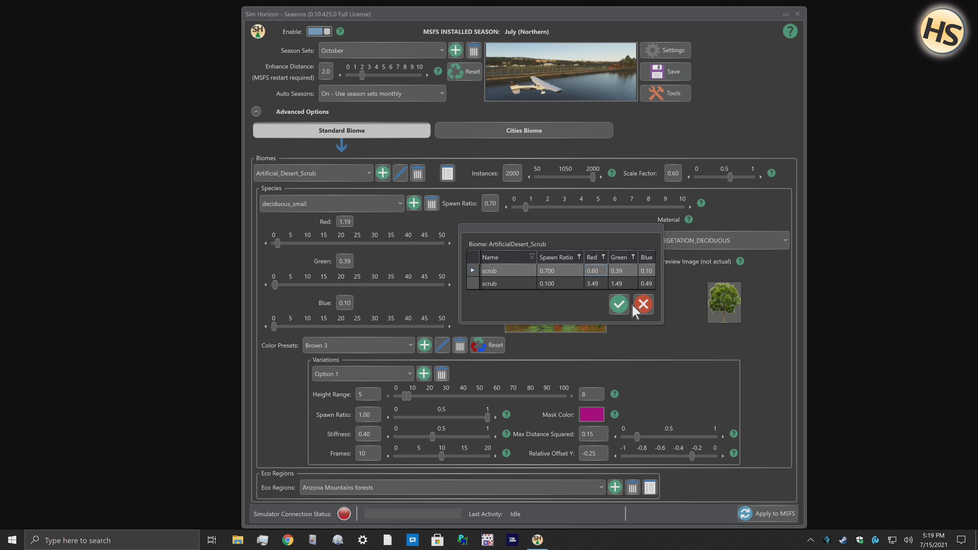
click(621, 307)
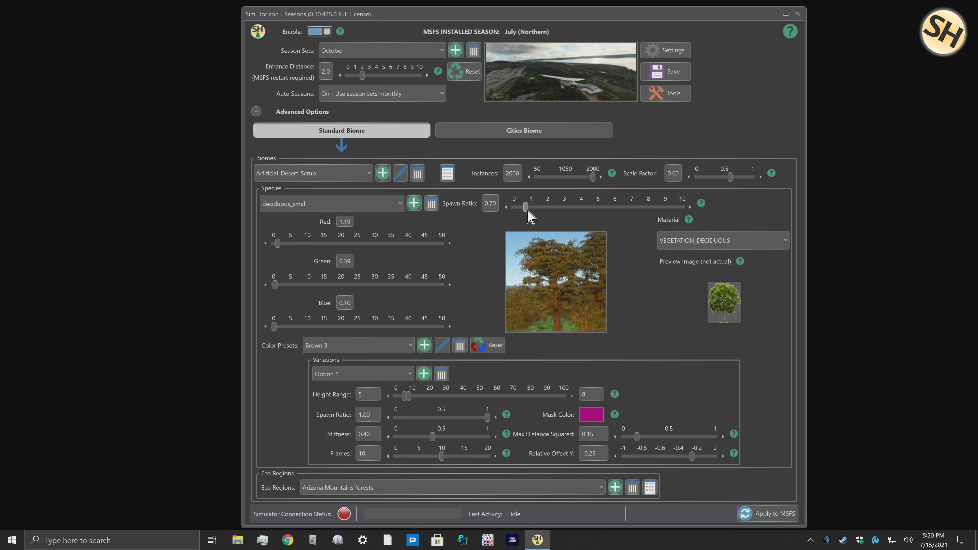
Examine the spawn ratio setting for the deciduous_small and scrub species of Artificial_Desert_Scrub.
mouse_move(526, 209)
mouse_down()
mouse_move(559, 212)
mouse_move(529, 212)
mouse_up()
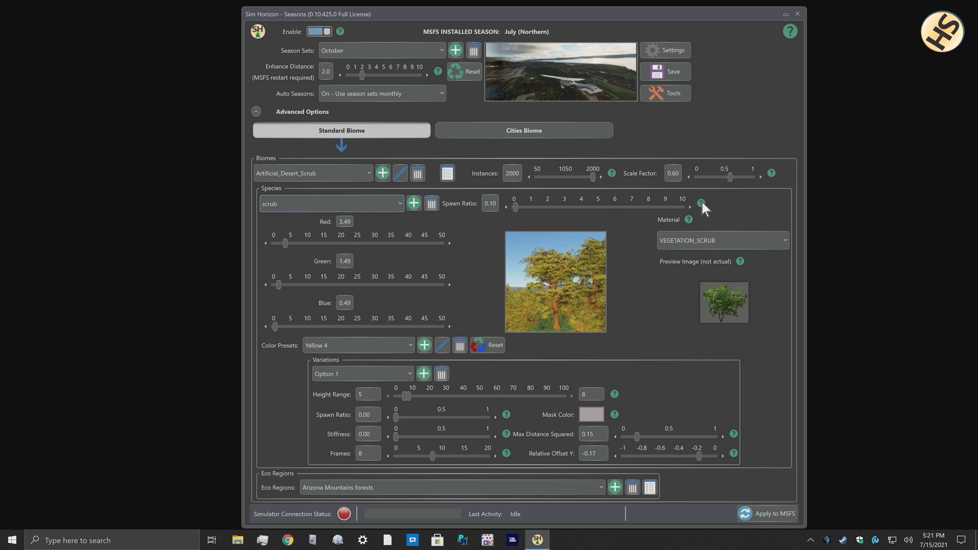
mouse_move(704, 204)
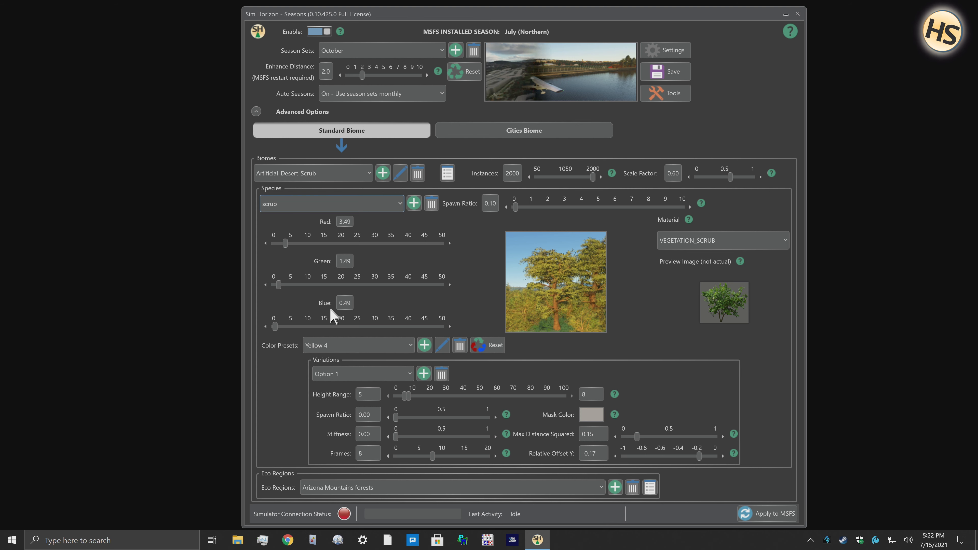
Raise the Yellow 4 scrub species' colour values to red 11.07, green 13.91 and blue 16.10.
drag(285, 243, 331, 246)
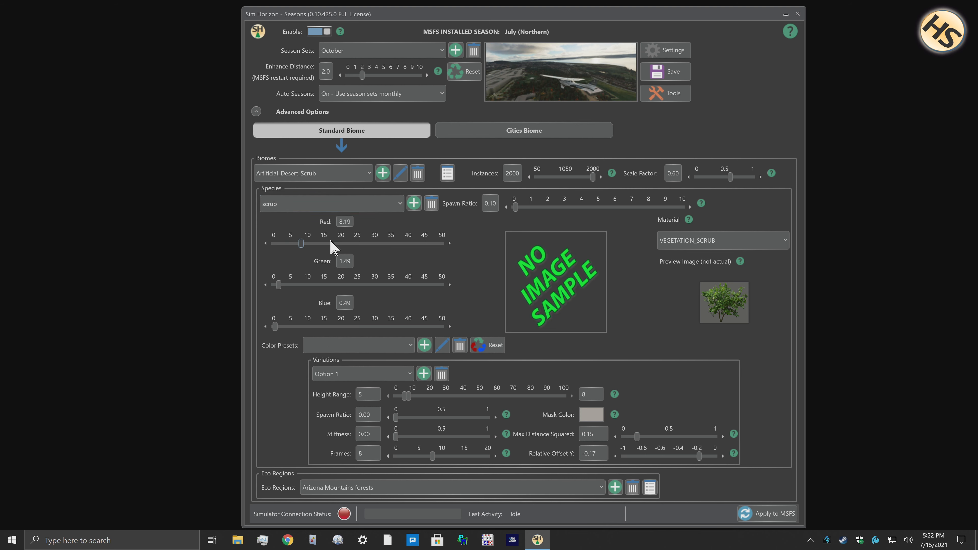
click(311, 243)
click(284, 285)
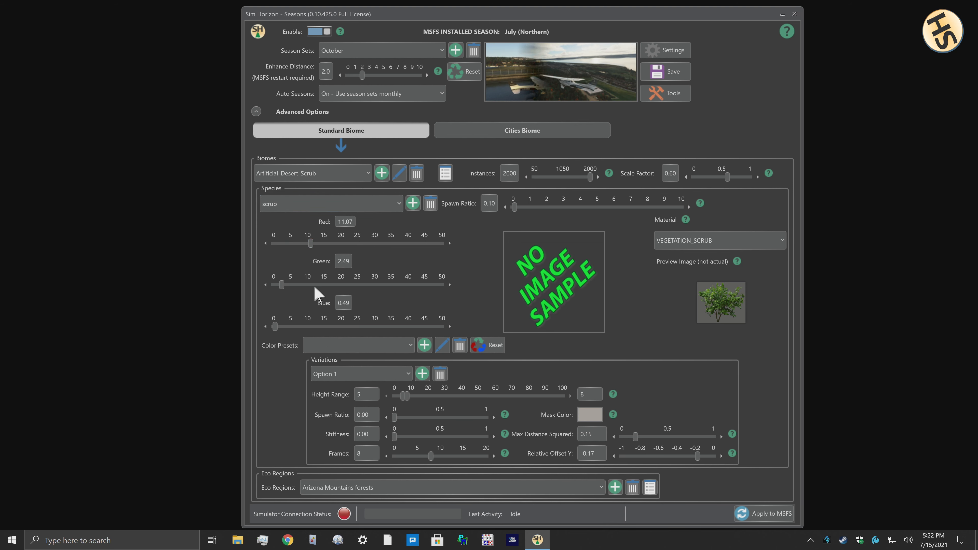
click(296, 285)
drag(296, 285, 320, 286)
drag(275, 327, 328, 327)
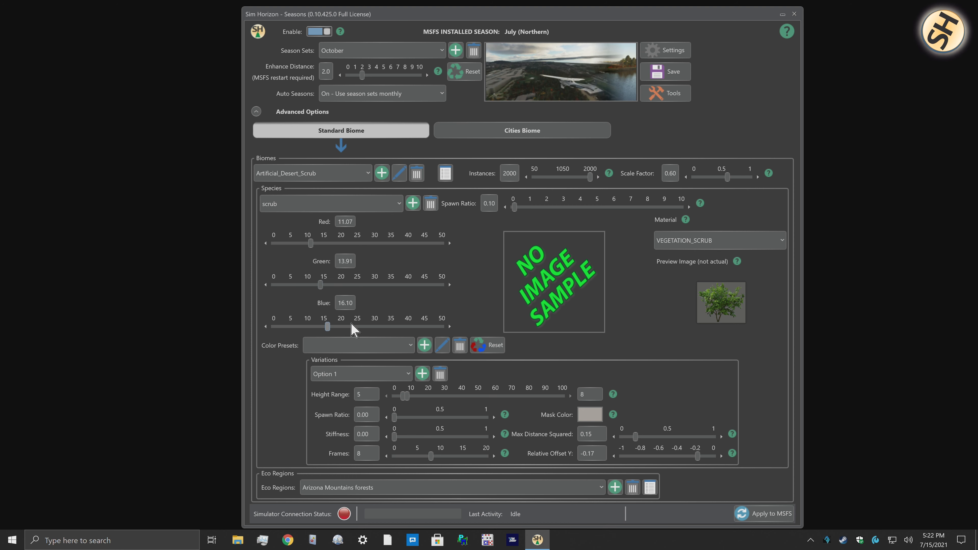
Raise the scrub species' green value to 18.16 and its blue value to 17.16.
click(450, 326)
click(450, 327)
click(450, 286)
click(450, 286)
click(450, 286)
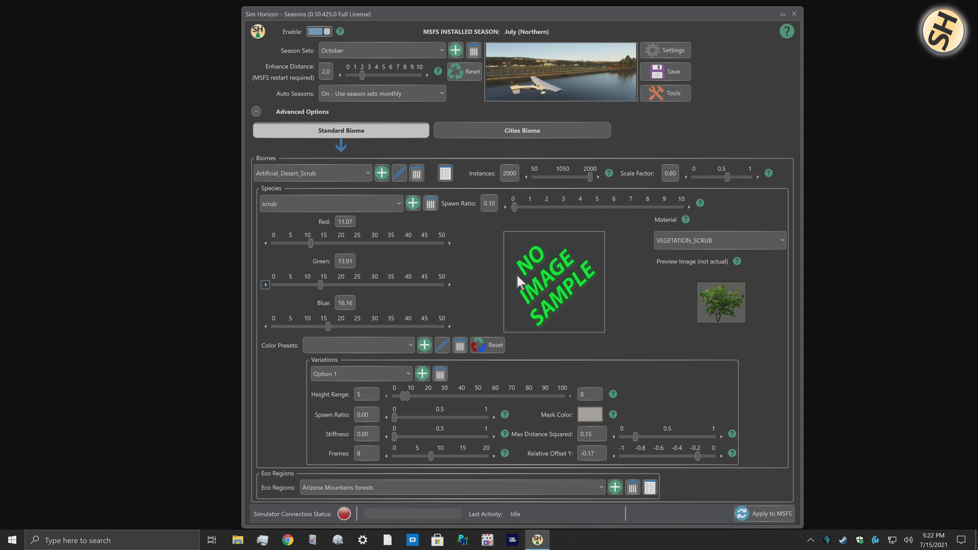
drag(322, 284, 335, 285)
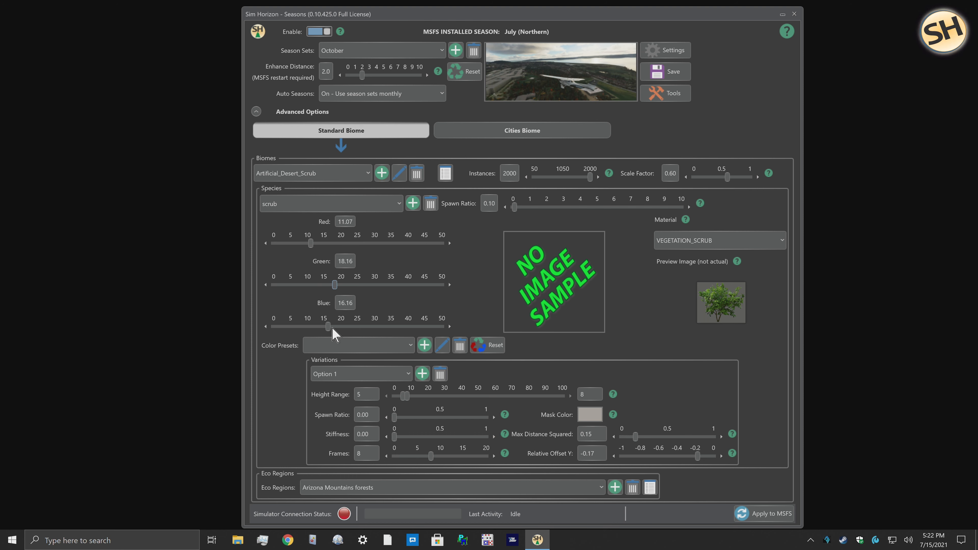
click(334, 326)
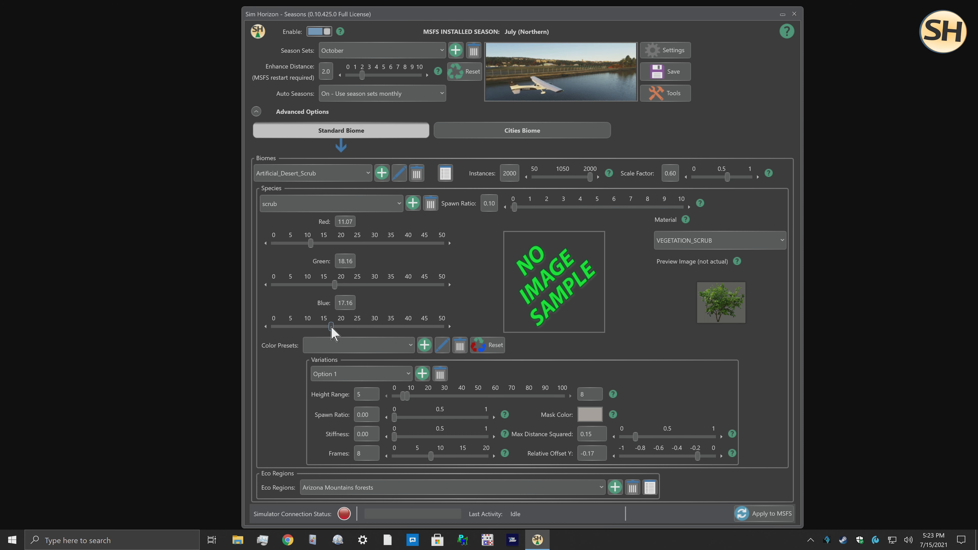
Lower the scrub species' colour values to red 7.13, green 6.19 and blue 7.16.
drag(331, 326, 301, 327)
drag(334, 285, 314, 286)
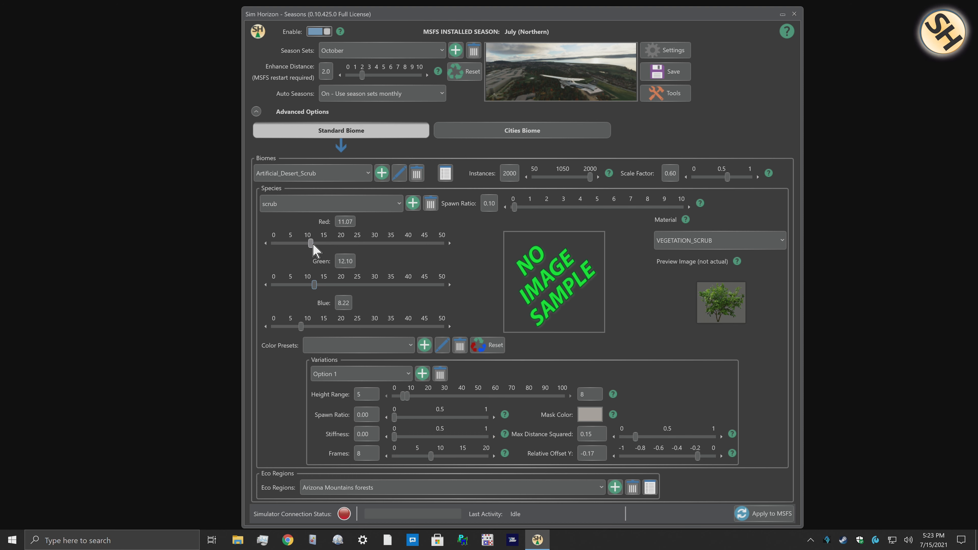
drag(313, 244, 321, 244)
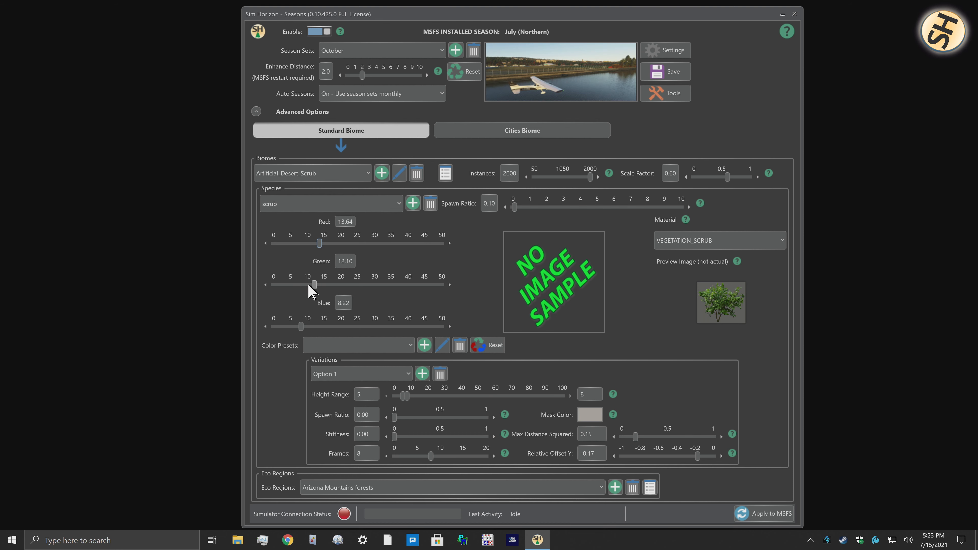
drag(301, 328, 324, 329)
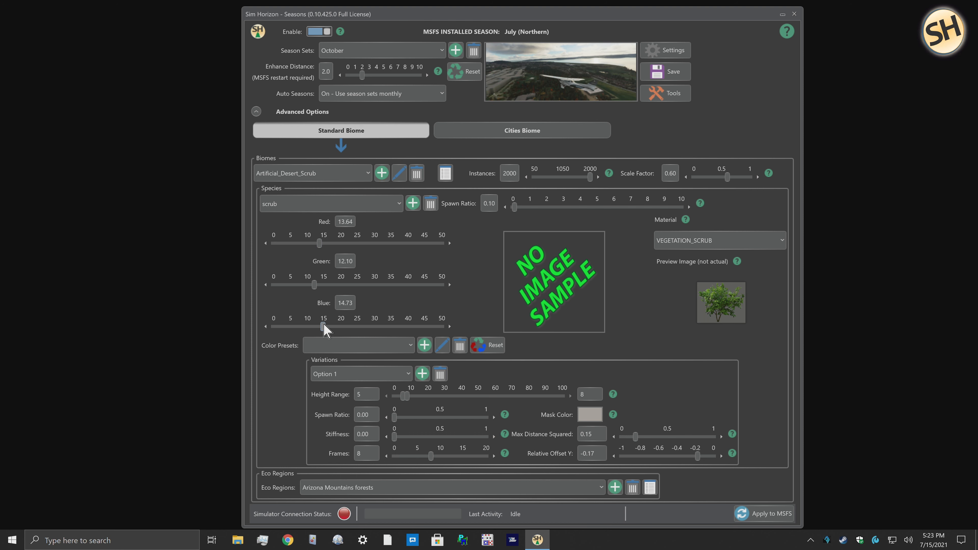
drag(314, 285, 295, 284)
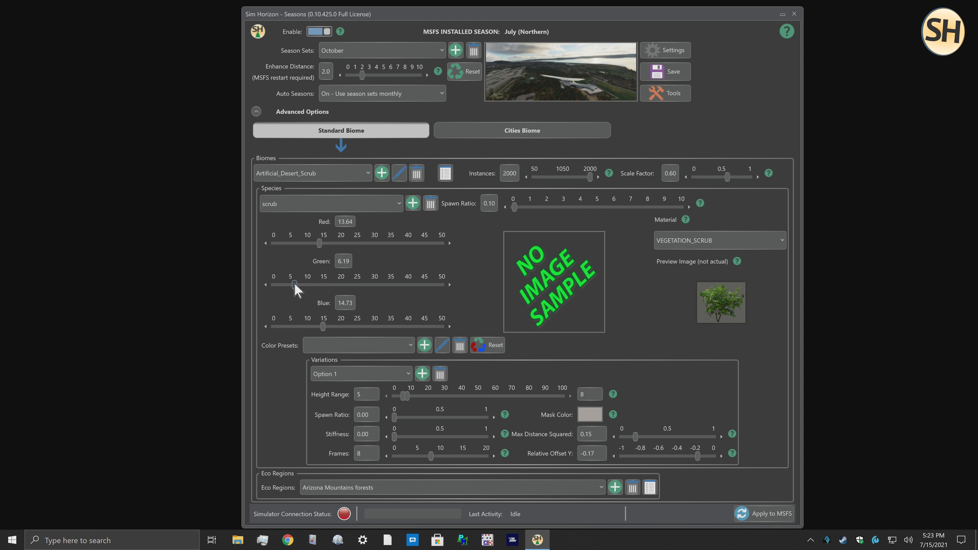
drag(323, 327, 298, 327)
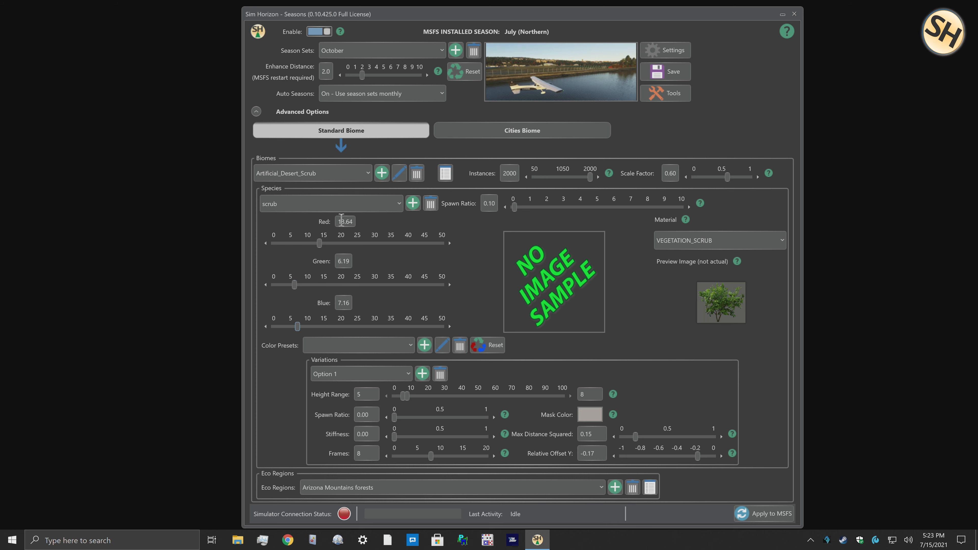
drag(320, 242, 298, 243)
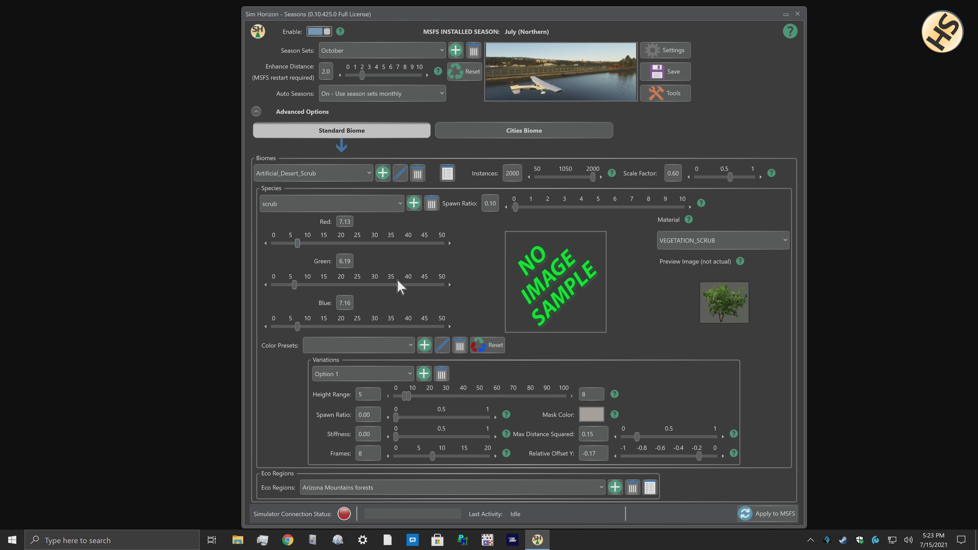
Apply the Yellow 10 colour preset to the scrub species, and reset its colour values to the defaults.
click(408, 346)
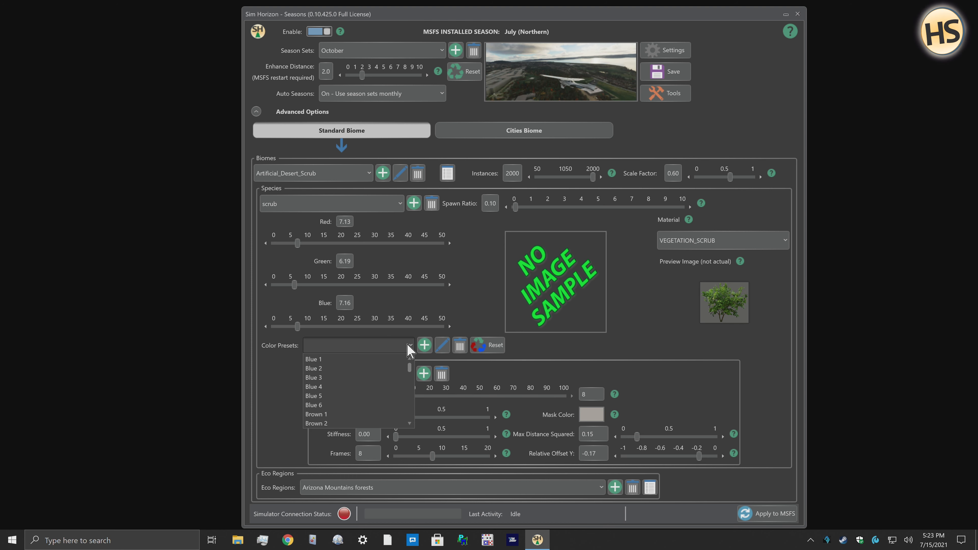
scroll(350, 397, down, 10)
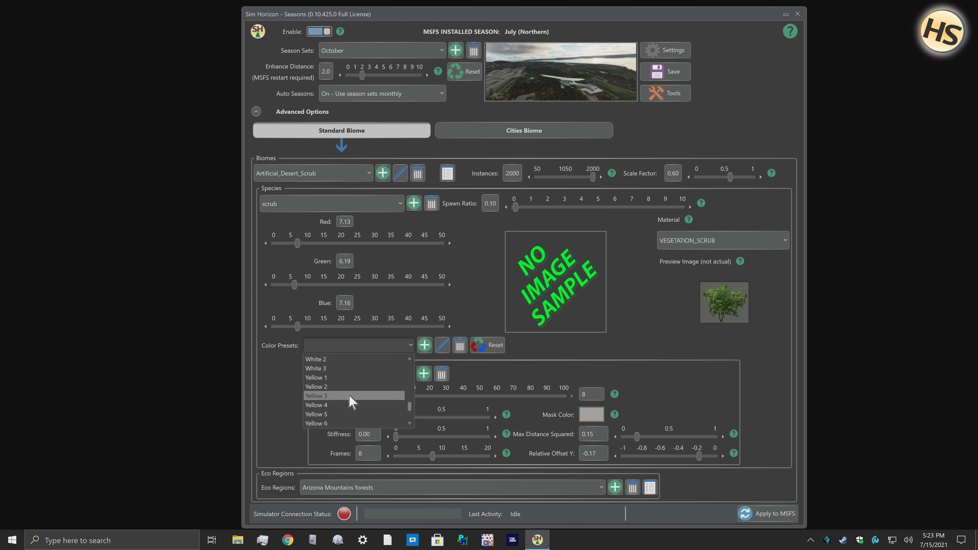
scroll(323, 397, down, 3)
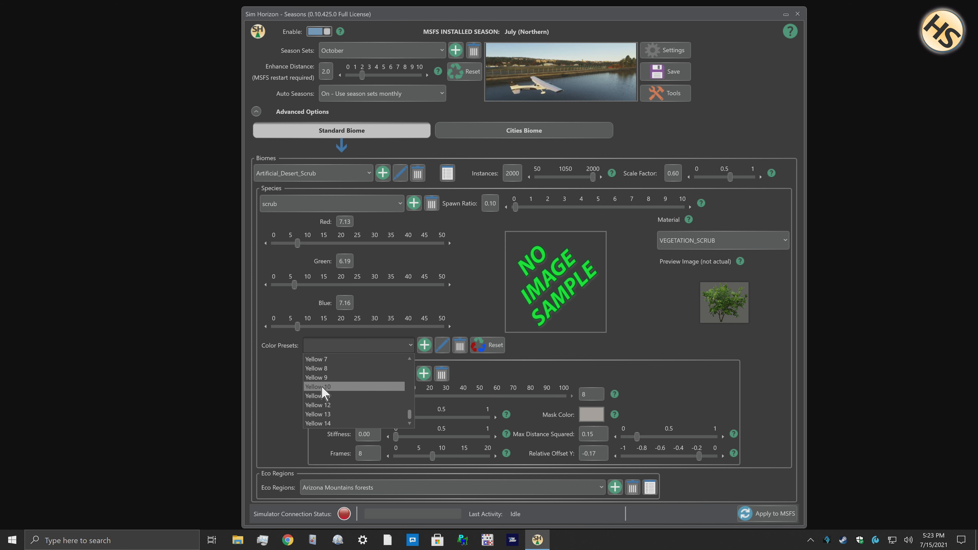
click(325, 388)
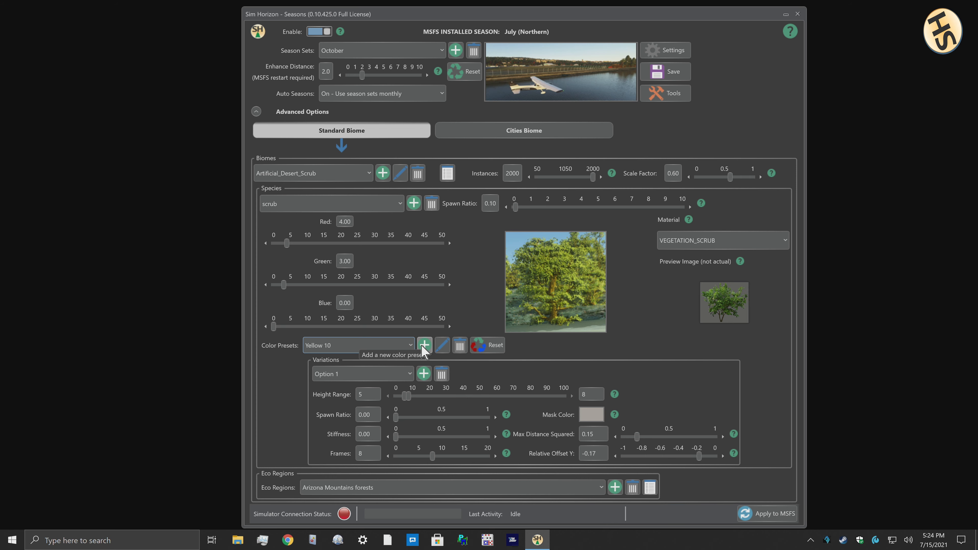
click(474, 347)
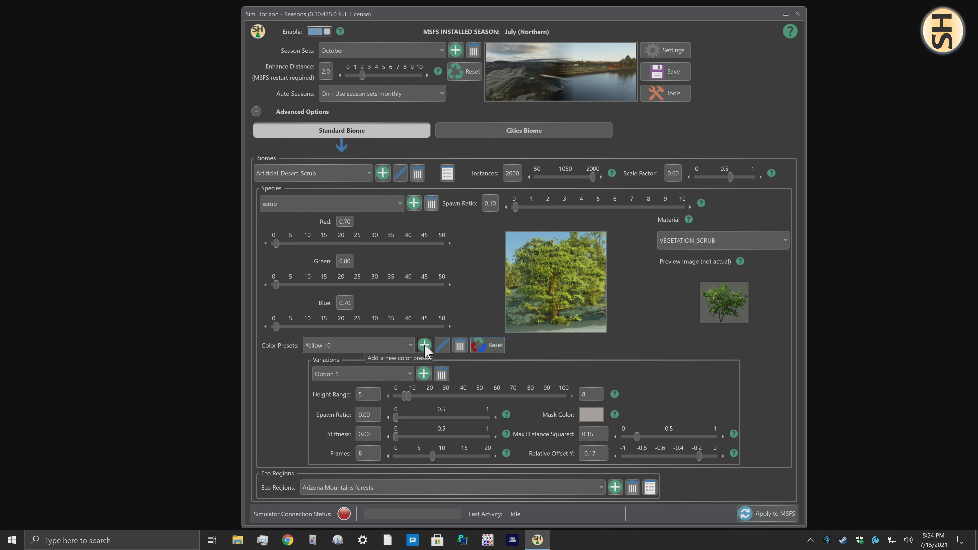
Start a new colour preset named White Blue with red 8.74, green 7.32 and blue 10.35.
click(424, 345)
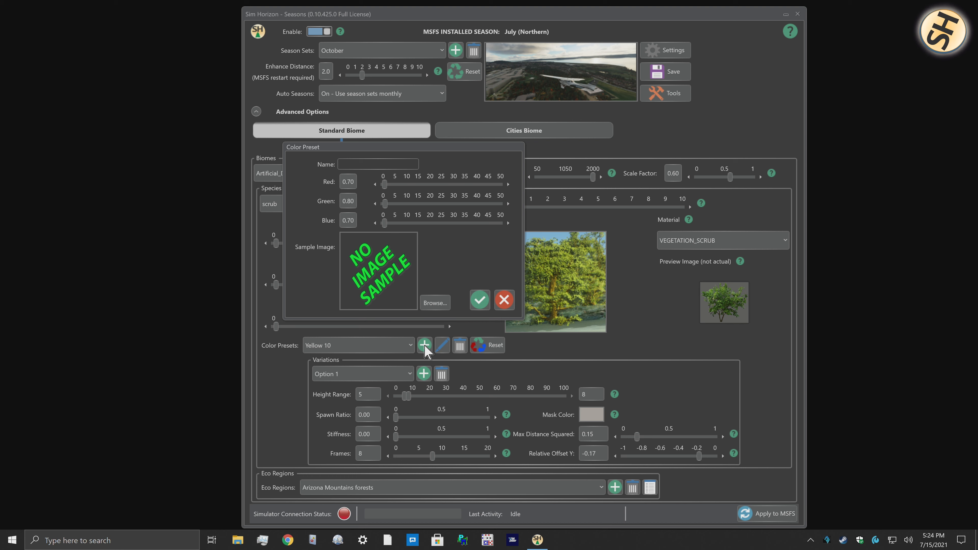
click(365, 164)
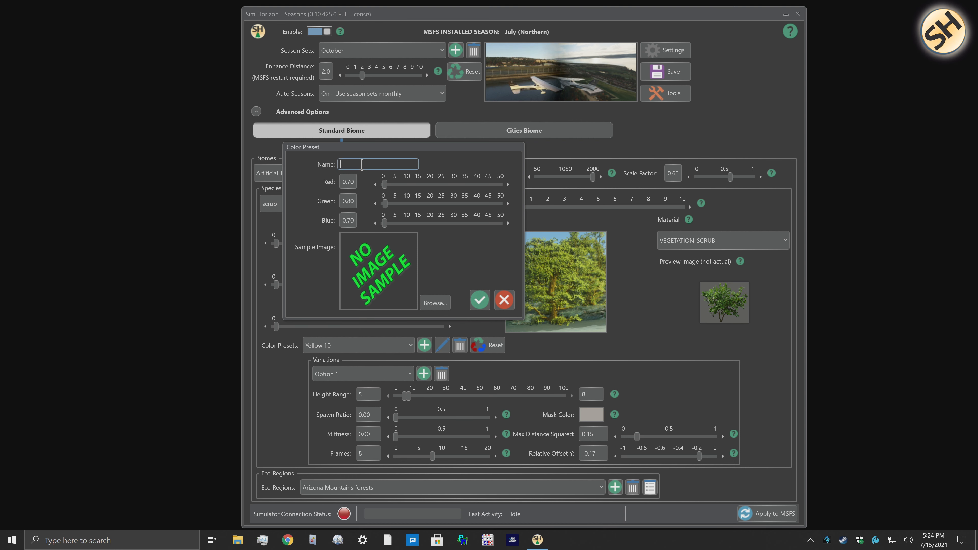
drag(384, 184, 408, 222)
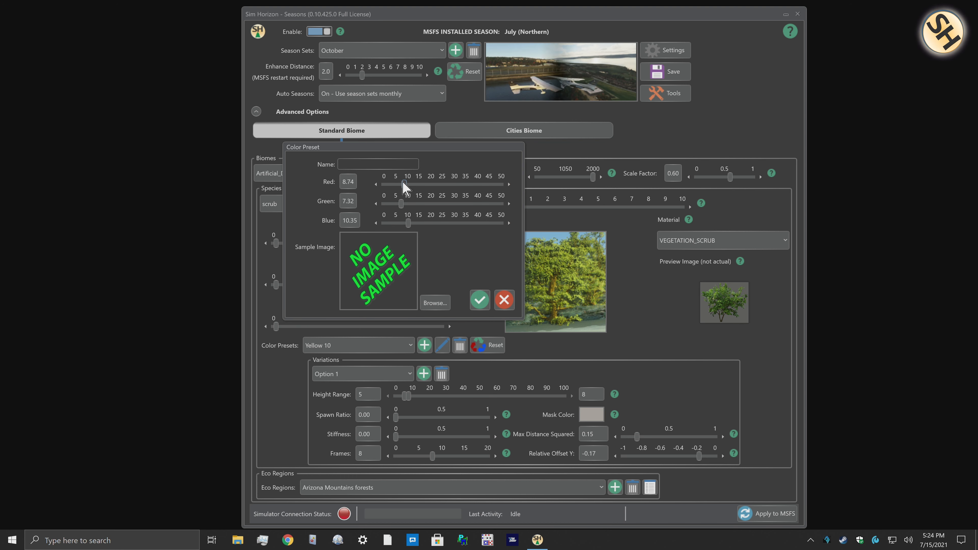
click(372, 164)
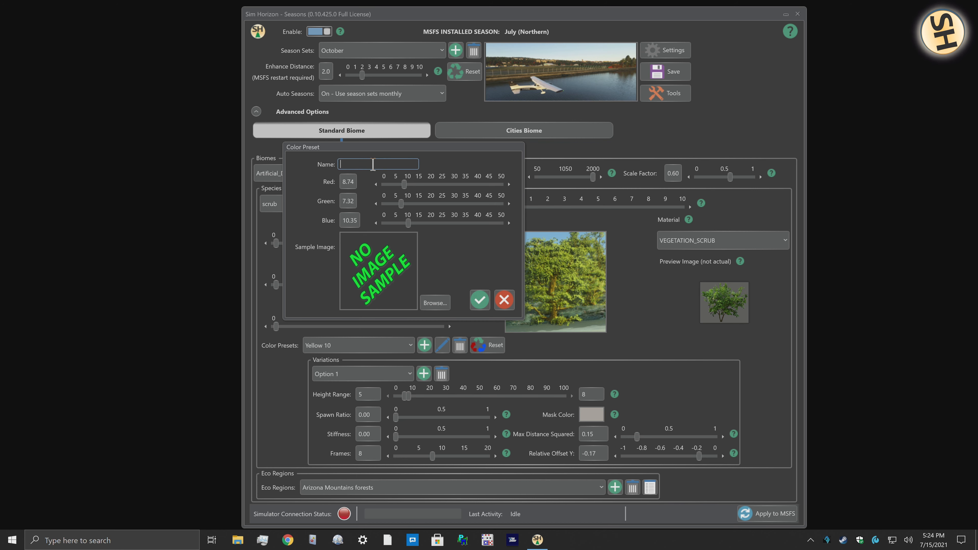
text(White Blue)
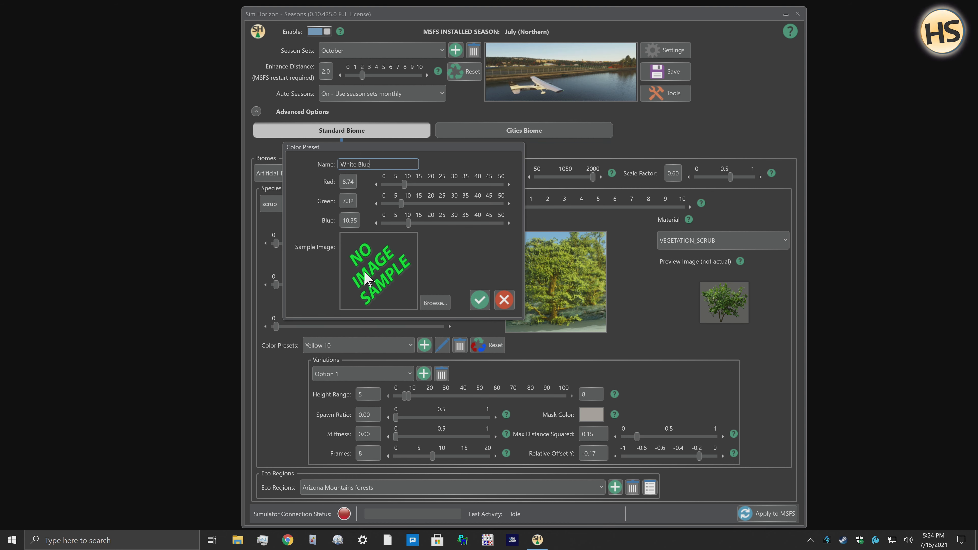
Browse the ColorPresets sample images without choosing one, and save the White Blue preset.
click(435, 303)
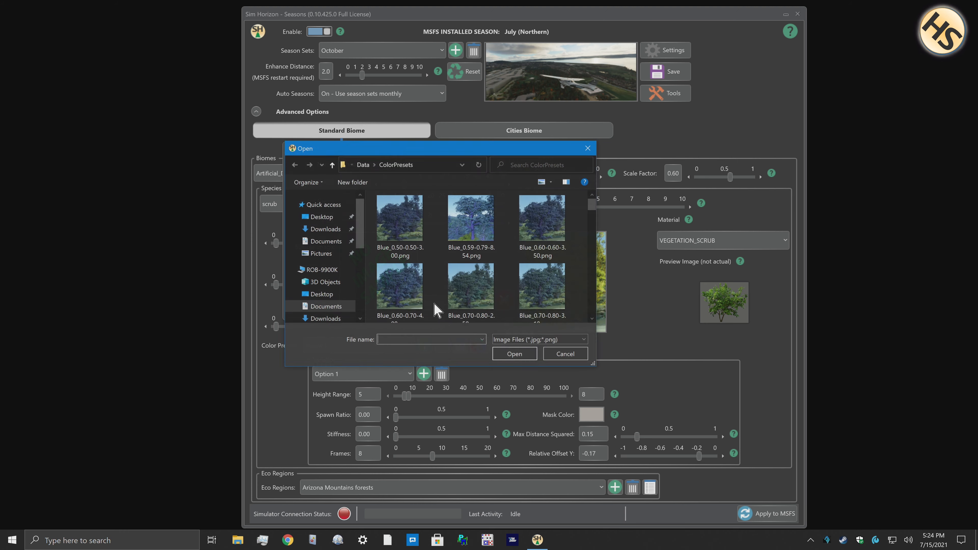
scroll(465, 301, down, 10)
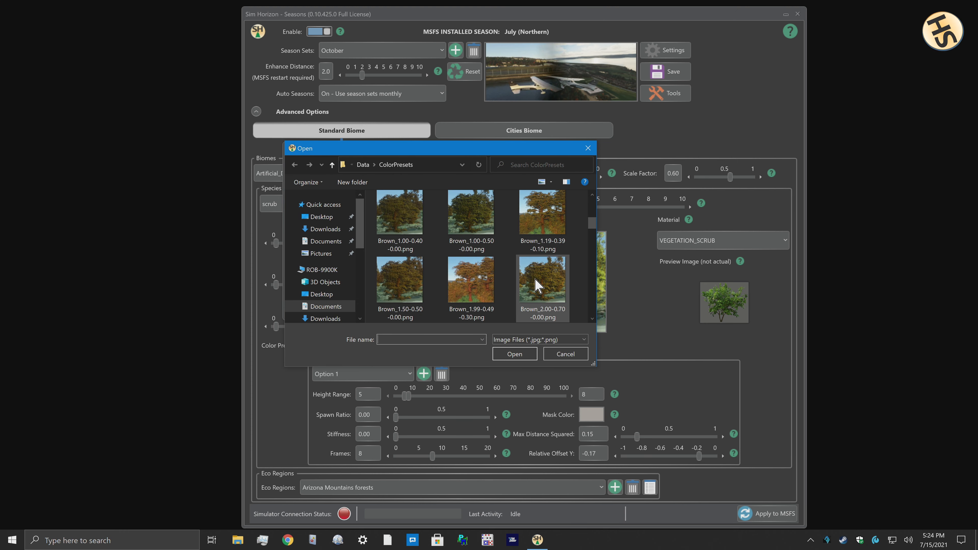
scroll(539, 286, down, 5)
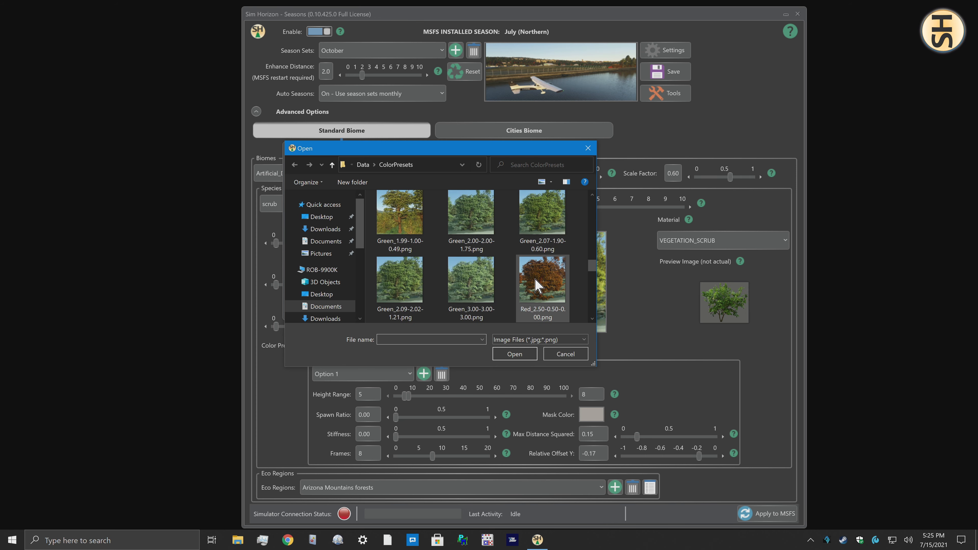
scroll(539, 286, down, 3)
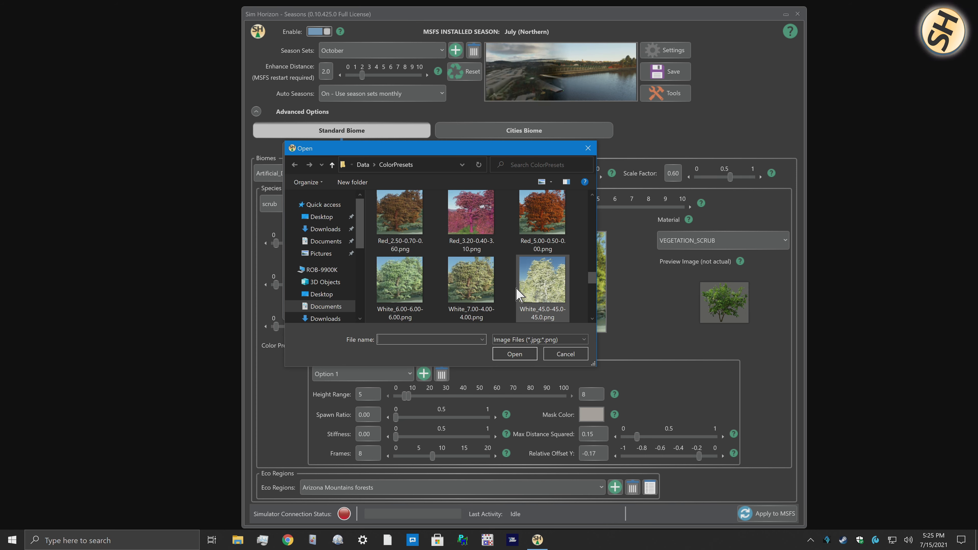
scroll(559, 296, down, 2)
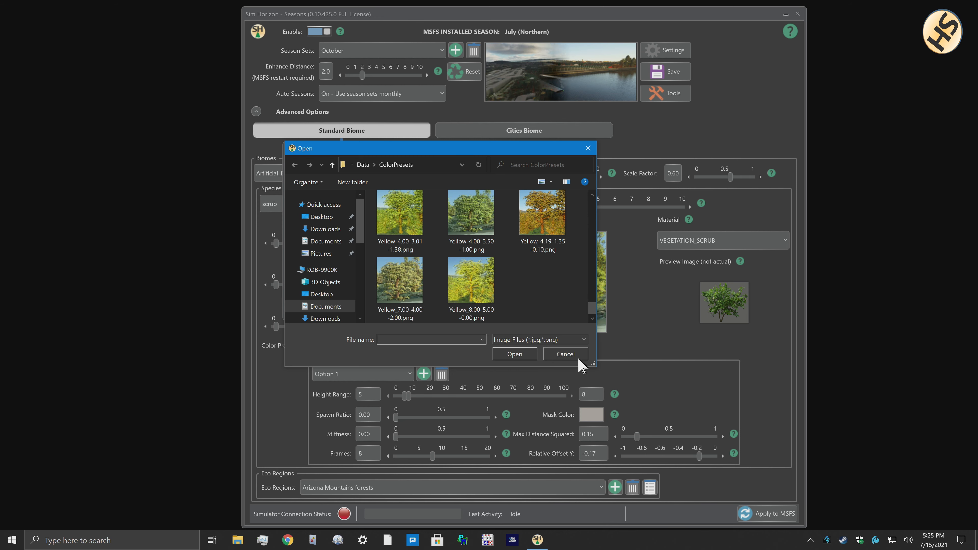
click(571, 354)
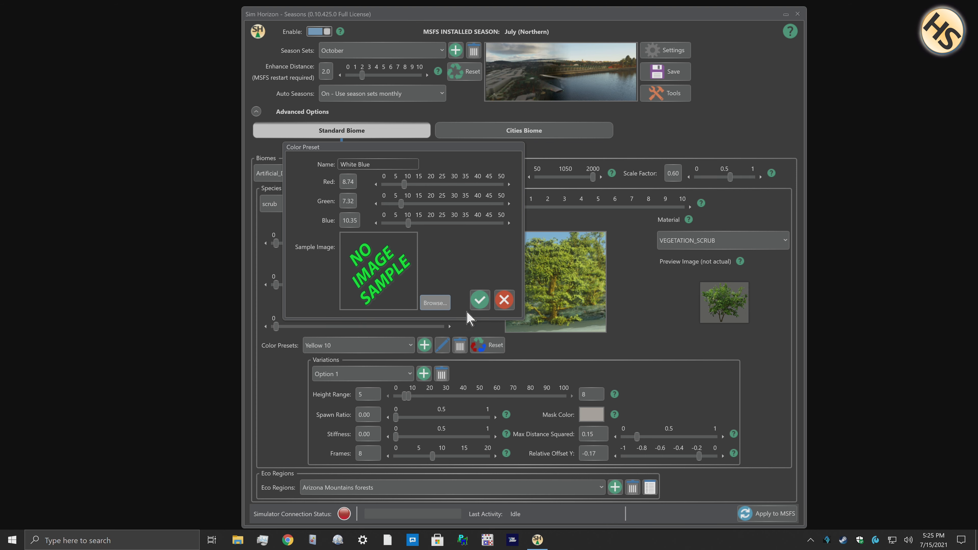
click(479, 301)
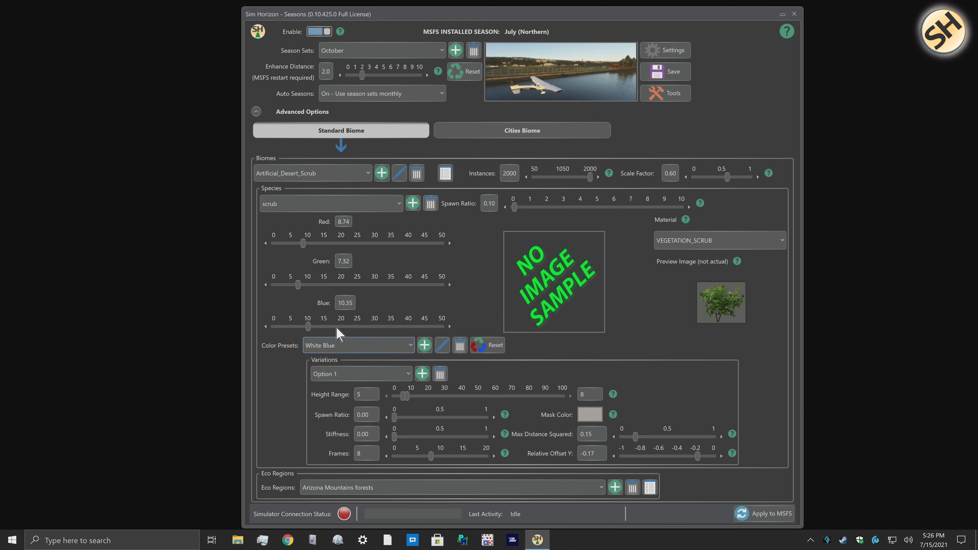
View the White Blue preset's edit settings without changing them, and delete the preset.
click(442, 345)
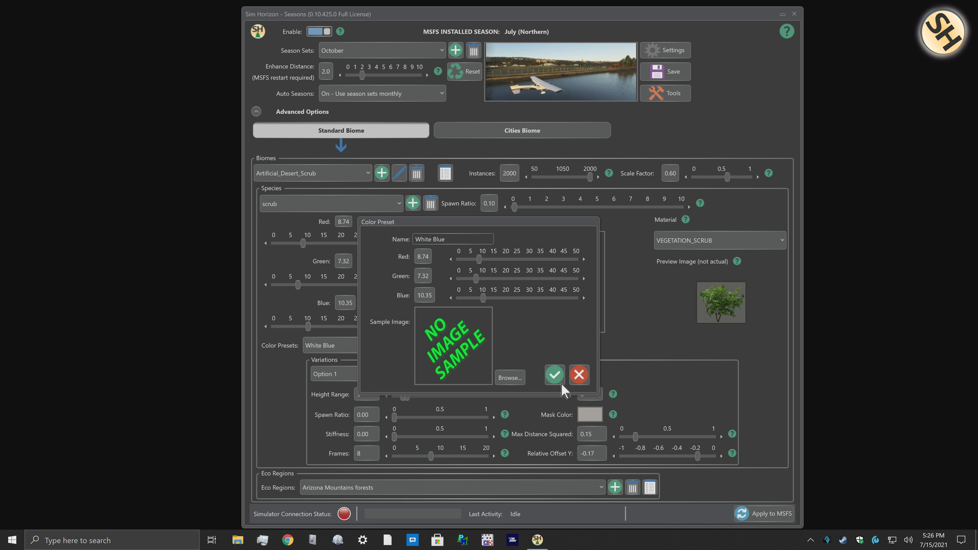
click(580, 375)
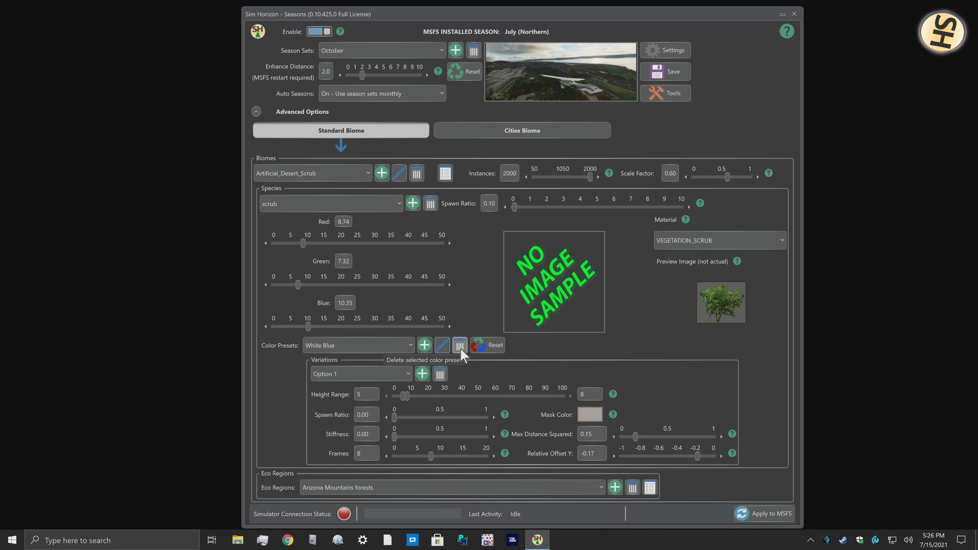
click(461, 347)
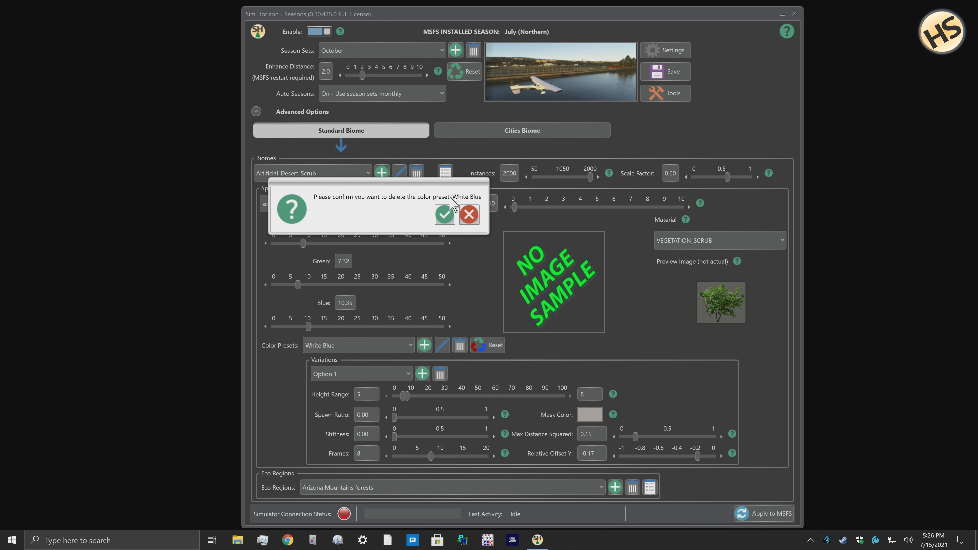
click(445, 216)
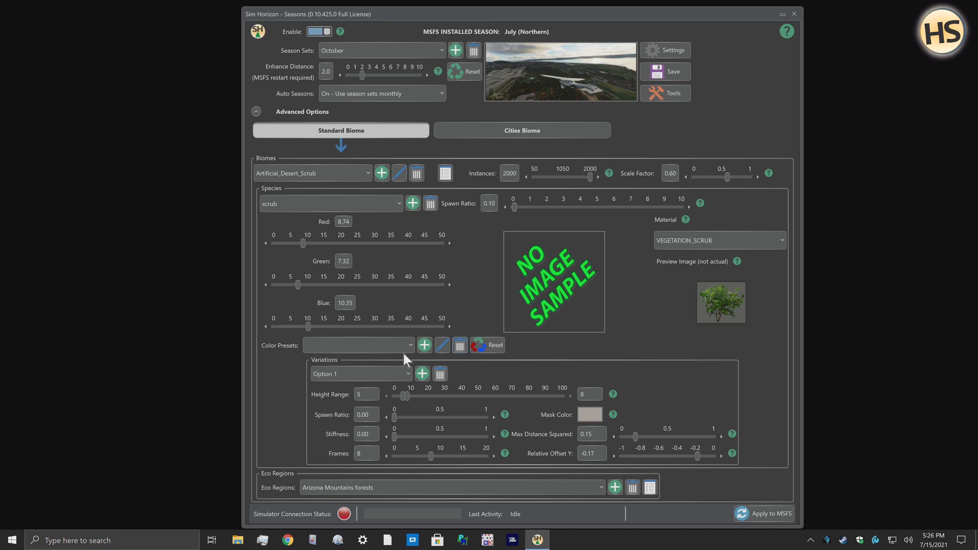
Apply the Blue 1 colour preset to the scrub species.
click(366, 346)
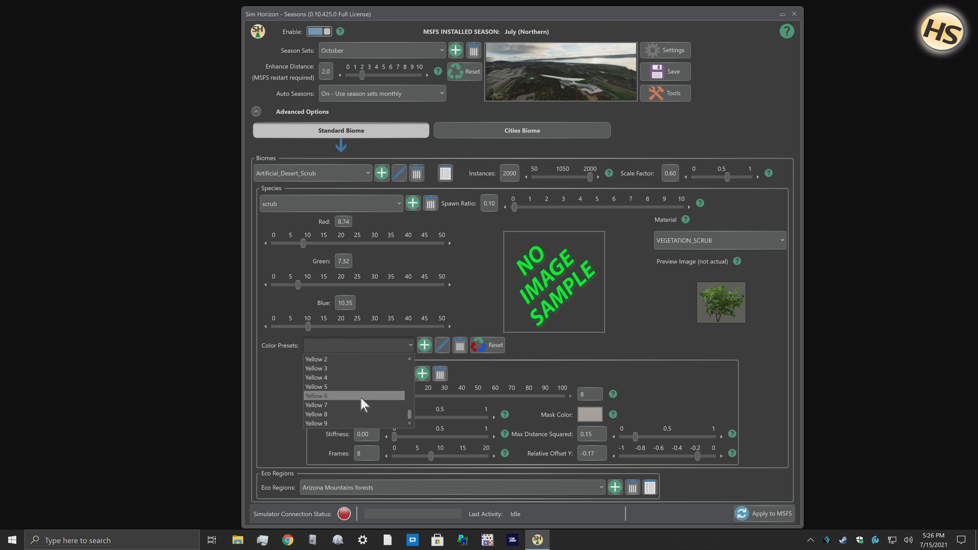
click(361, 396)
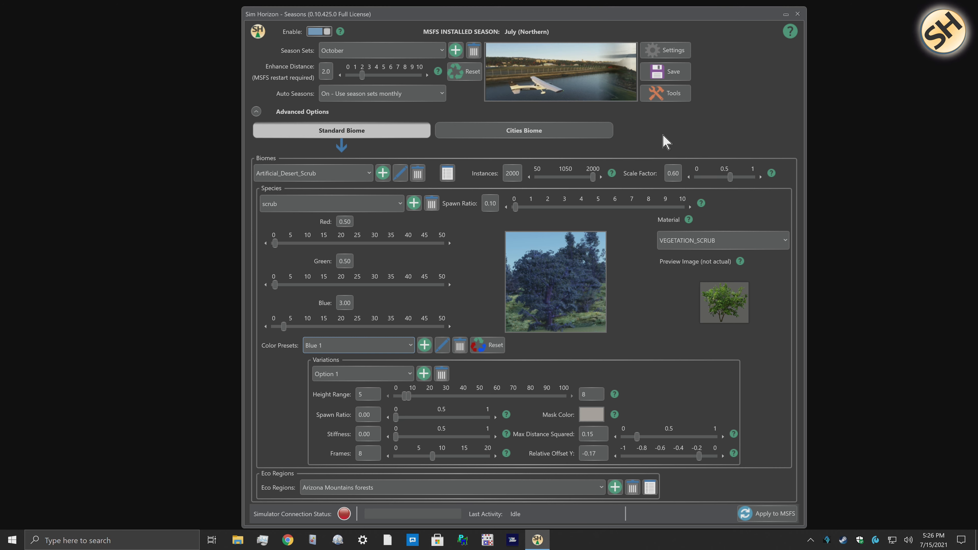
Open the Tools window beside the main window and examine the brown foliage colour assigned to January.
click(673, 94)
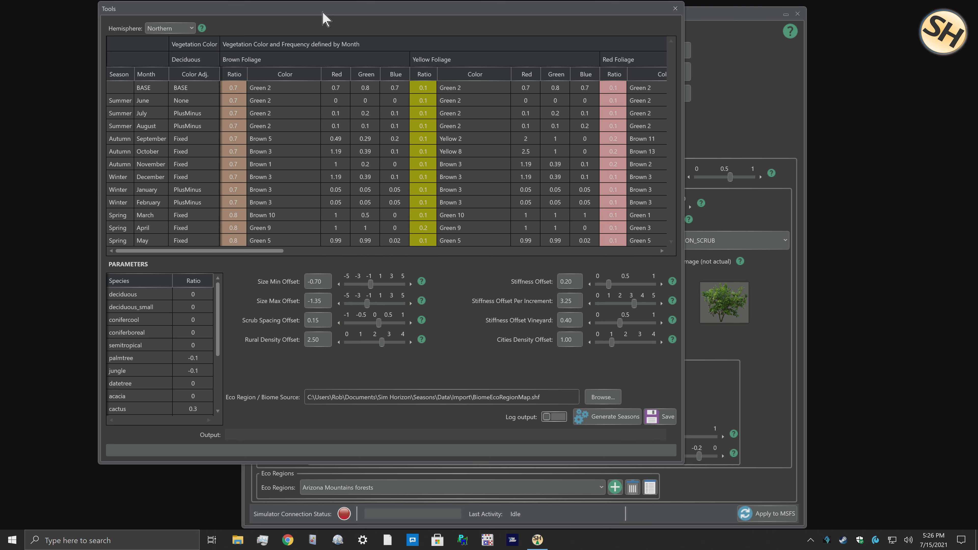
drag(326, 12, 689, 38)
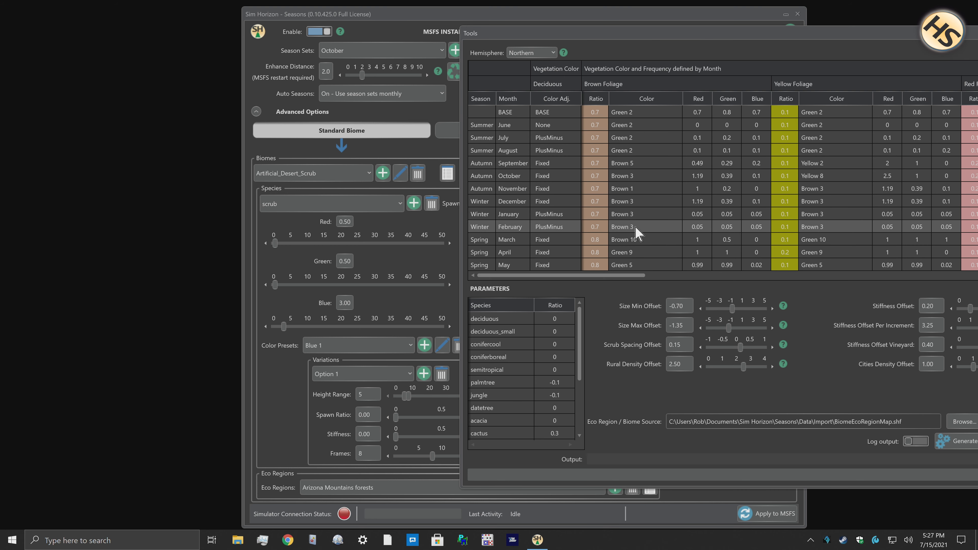
click(635, 214)
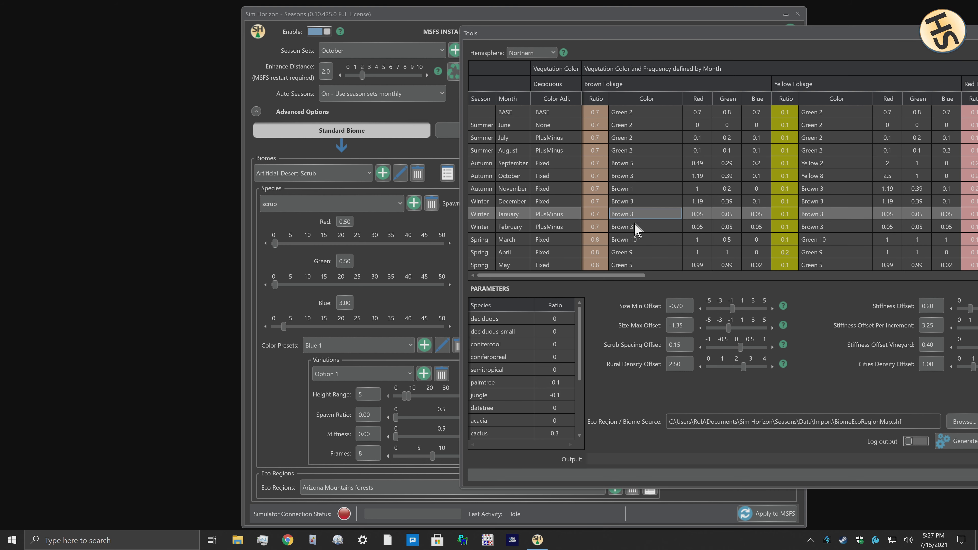
View the colour presets for December's brown foliage without choosing one, and close the Tools window without saving changes.
click(635, 213)
click(637, 214)
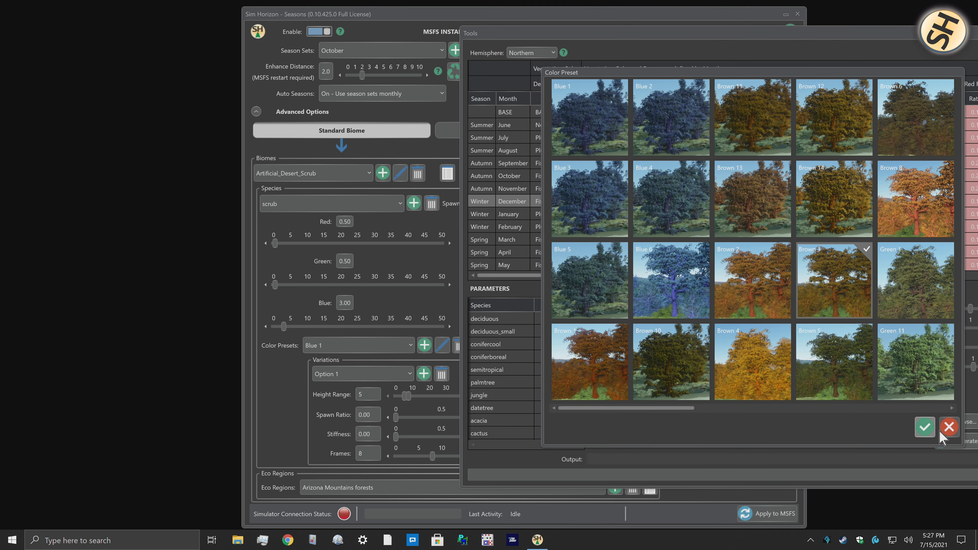
click(949, 427)
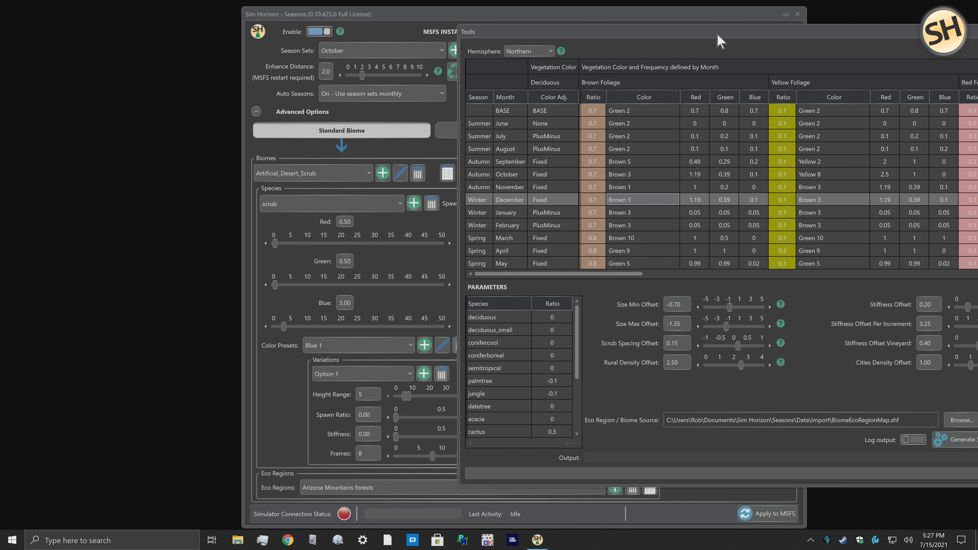
drag(740, 42, 554, 54)
click(852, 44)
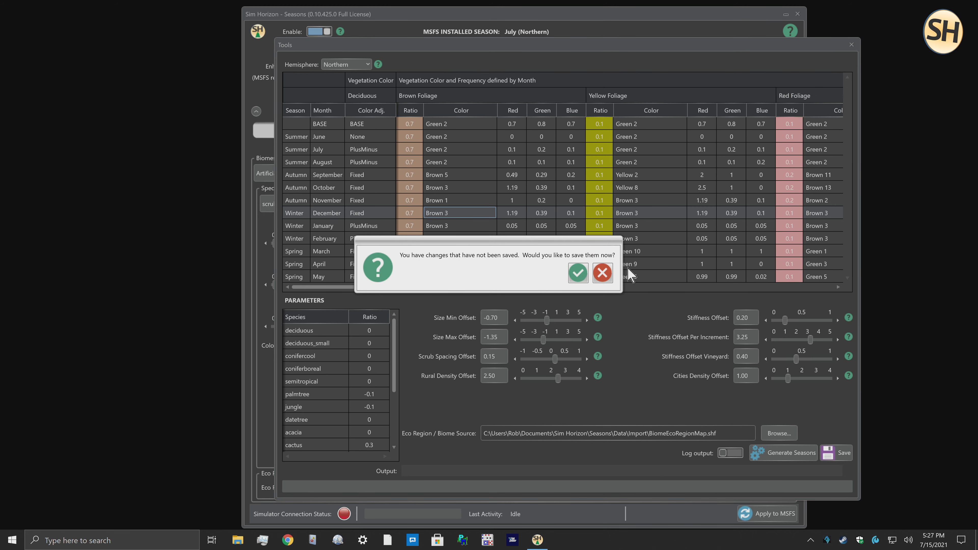
click(602, 273)
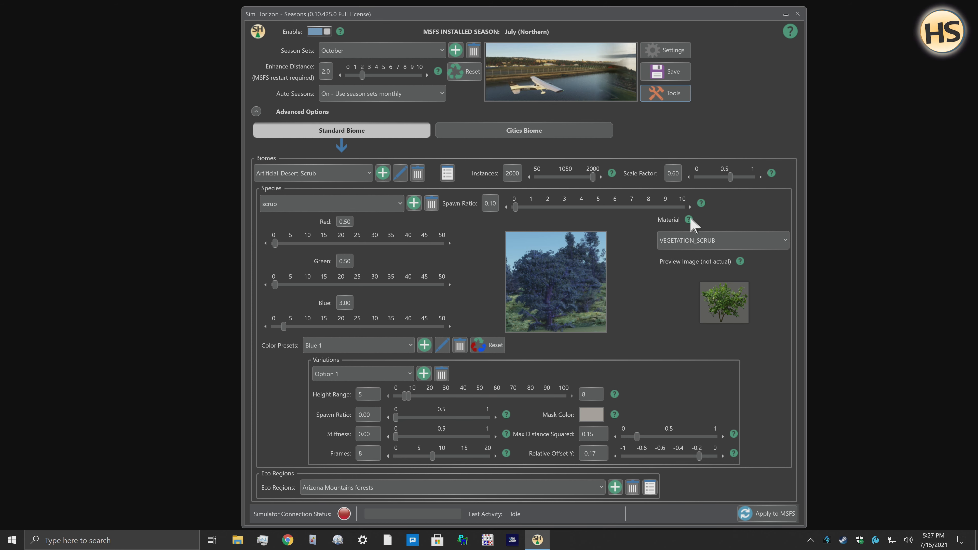
Browse the vegetation materials available for the scrub species without choosing one.
mouse_move(690, 222)
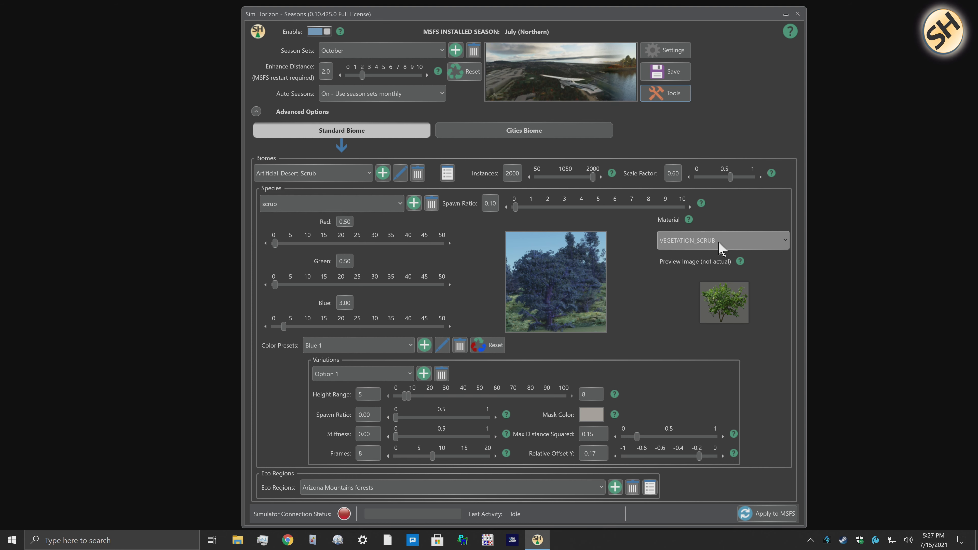
click(785, 242)
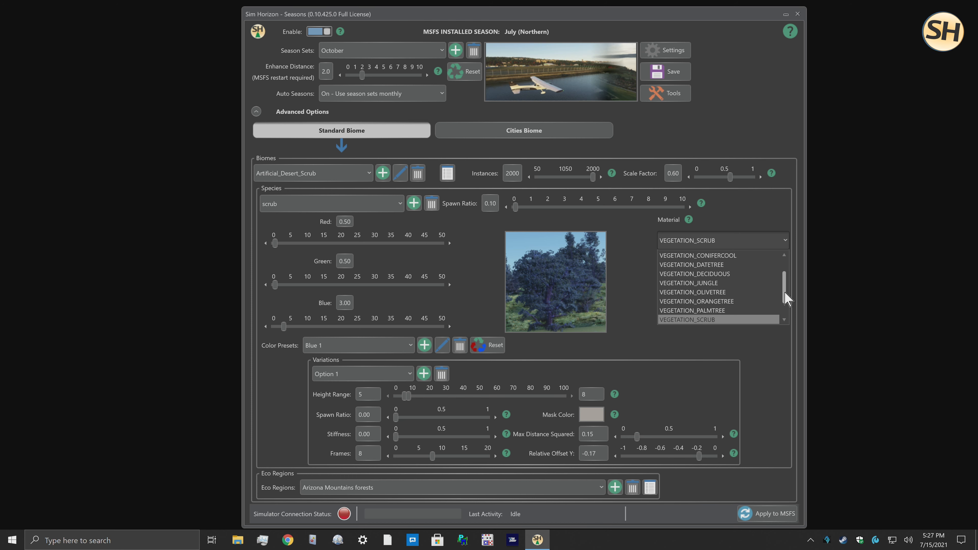
scroll(788, 312, down, 1)
scroll(788, 276, up, 2)
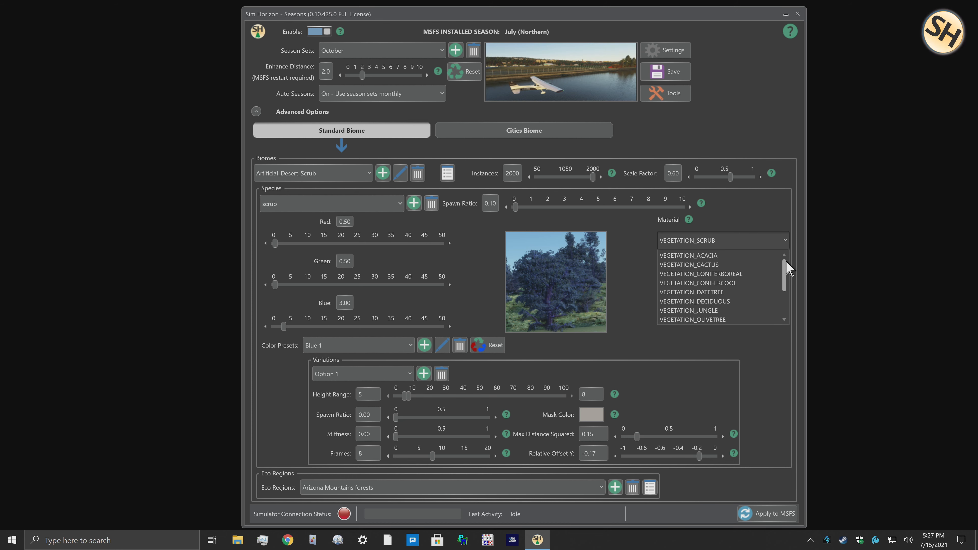
scroll(788, 306, down, 2)
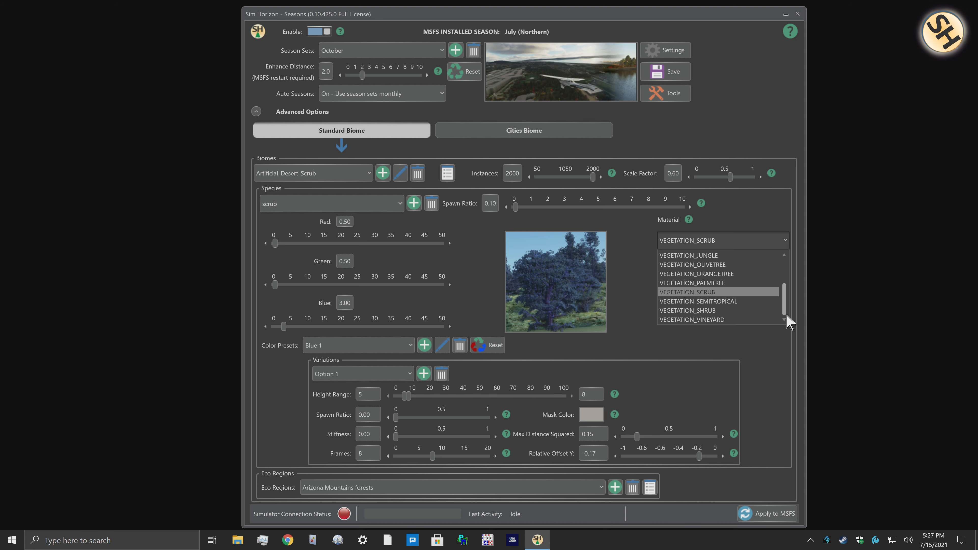
scroll(782, 266, up, 2)
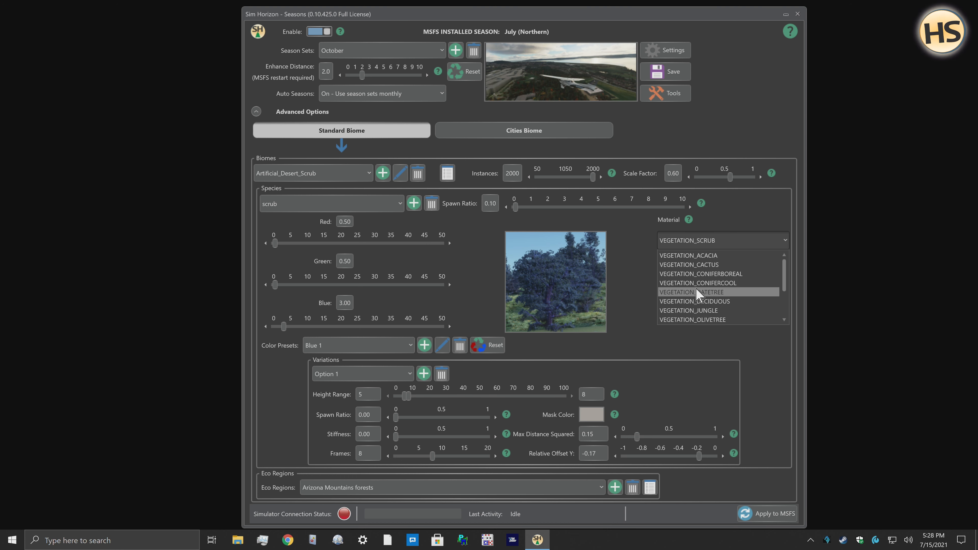
click(785, 240)
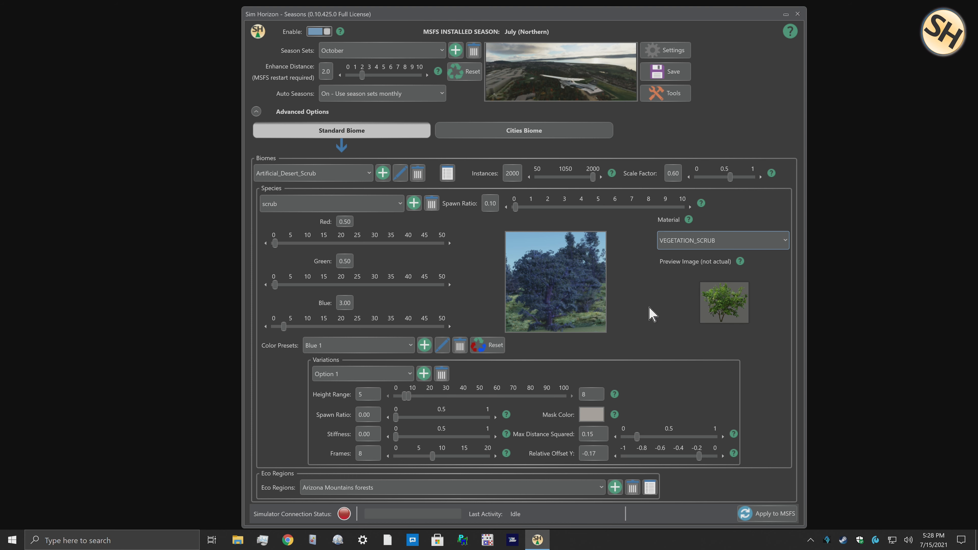
Preview the palm tree, olive tree and date tree materials on the scrub species, and set its material back to VEGETATION_SCRUB.
click(781, 241)
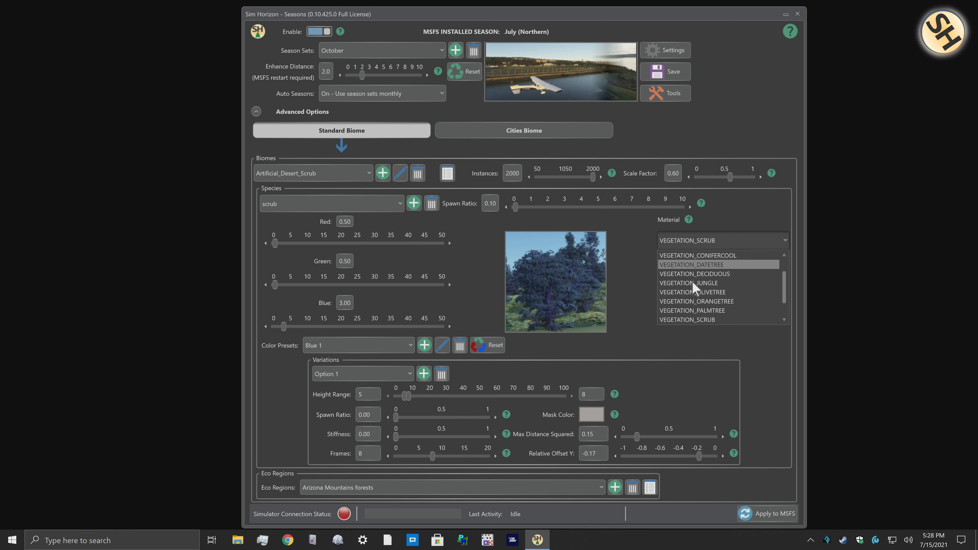
click(705, 311)
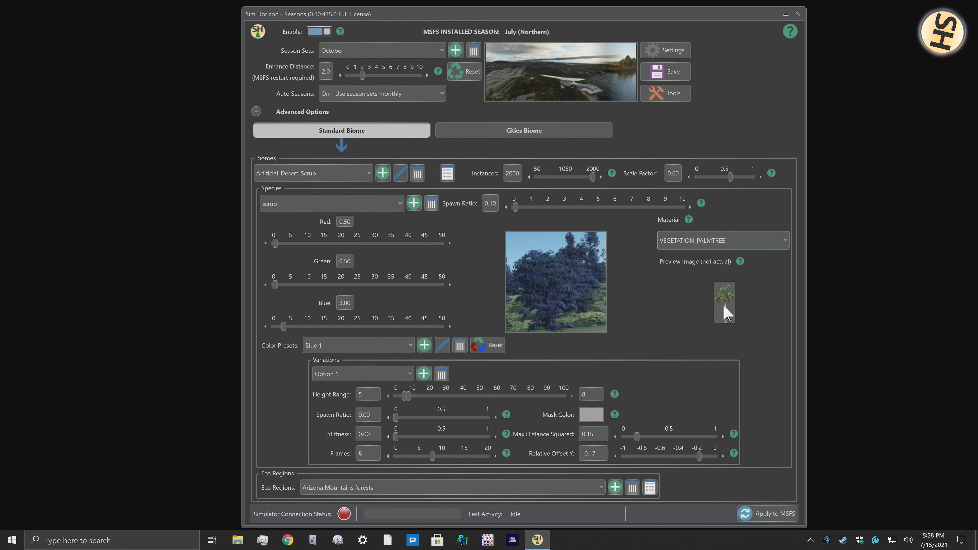
click(786, 240)
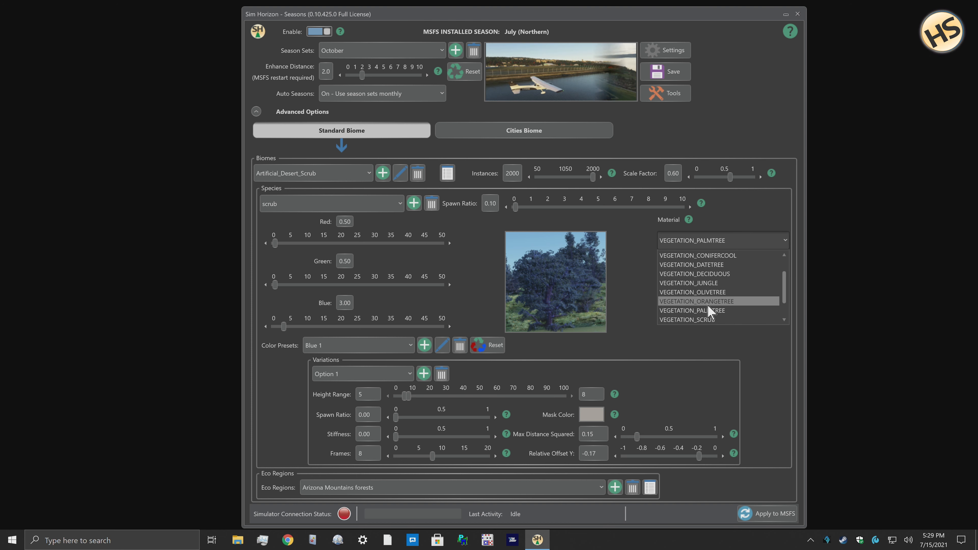
click(672, 293)
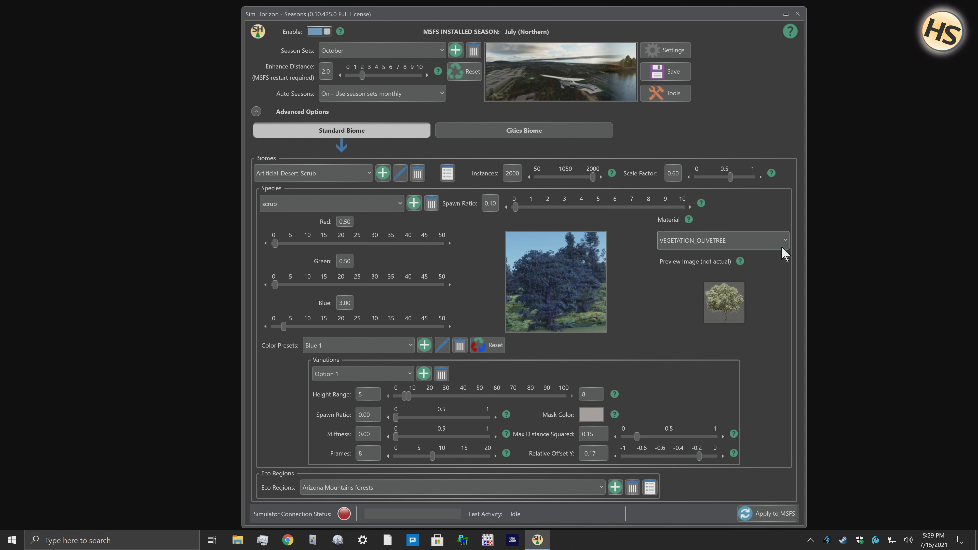
click(775, 241)
click(701, 266)
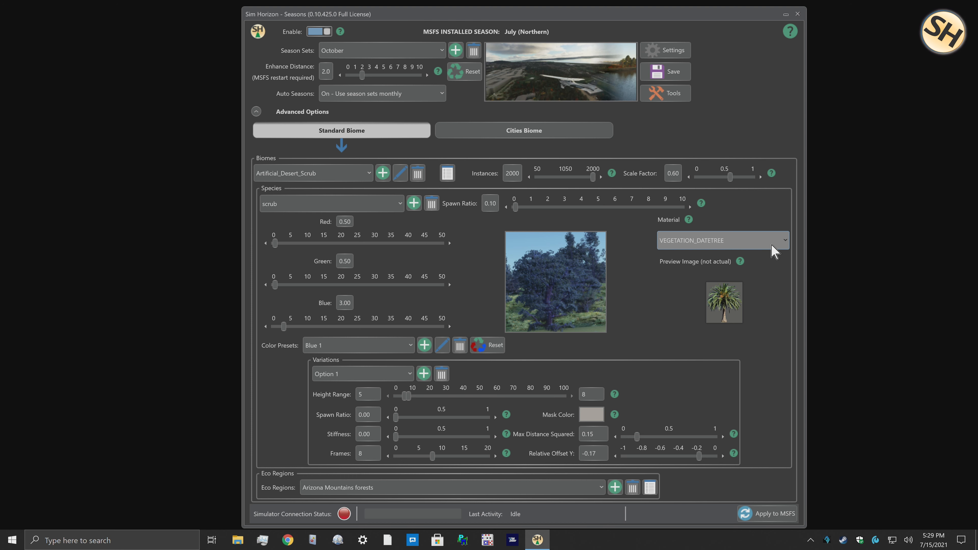
click(785, 240)
scroll(684, 324, down, 1)
click(684, 292)
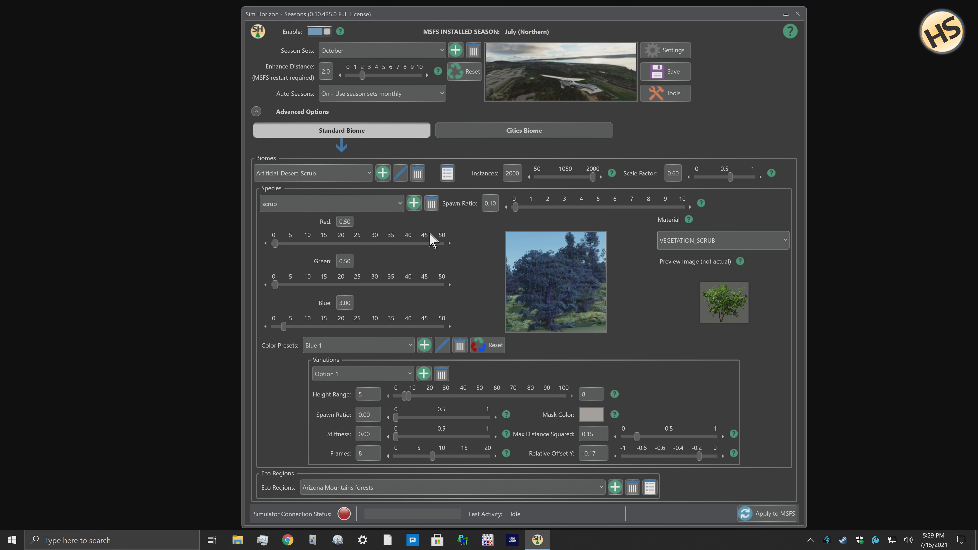
Review the scrub species' material choices once more, keeping VEGETATION_SCRUB.
click(784, 241)
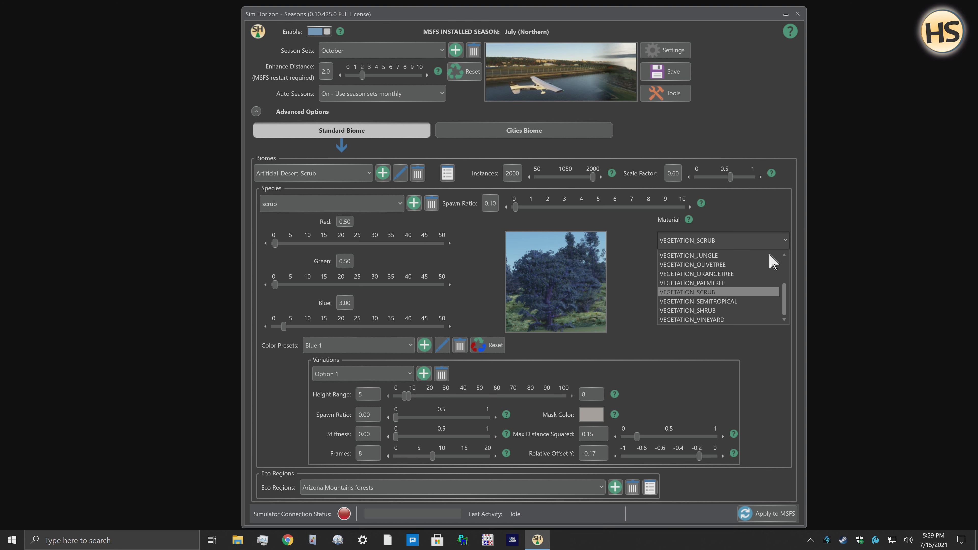
scroll(732, 284, up, 2)
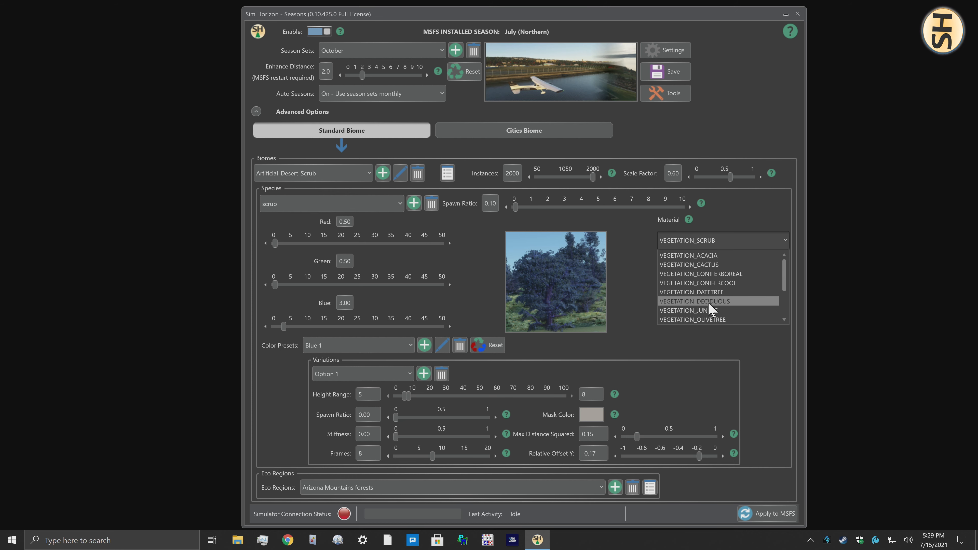
click(619, 308)
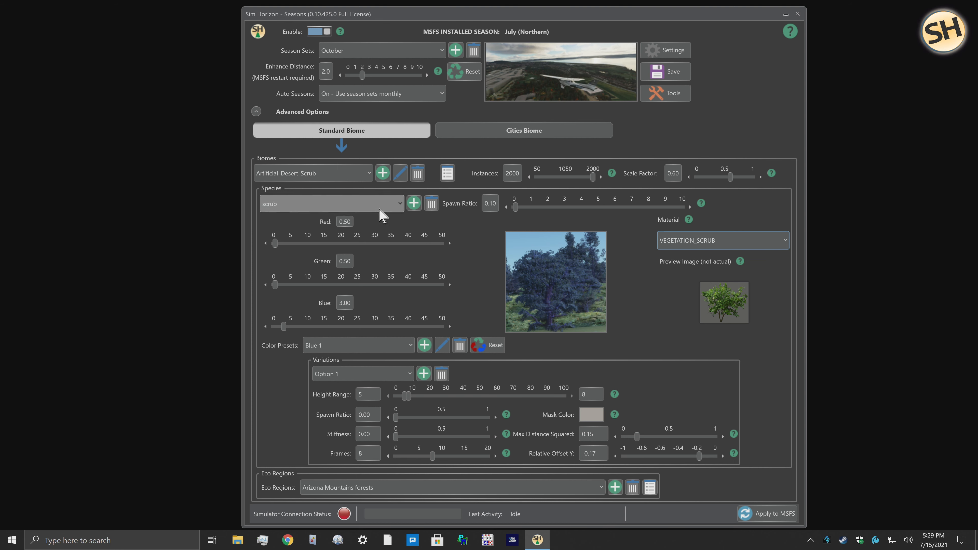
Add a species with a custom name to the Artificial_Desert_Scrub biome, based on deciduous.
click(415, 205)
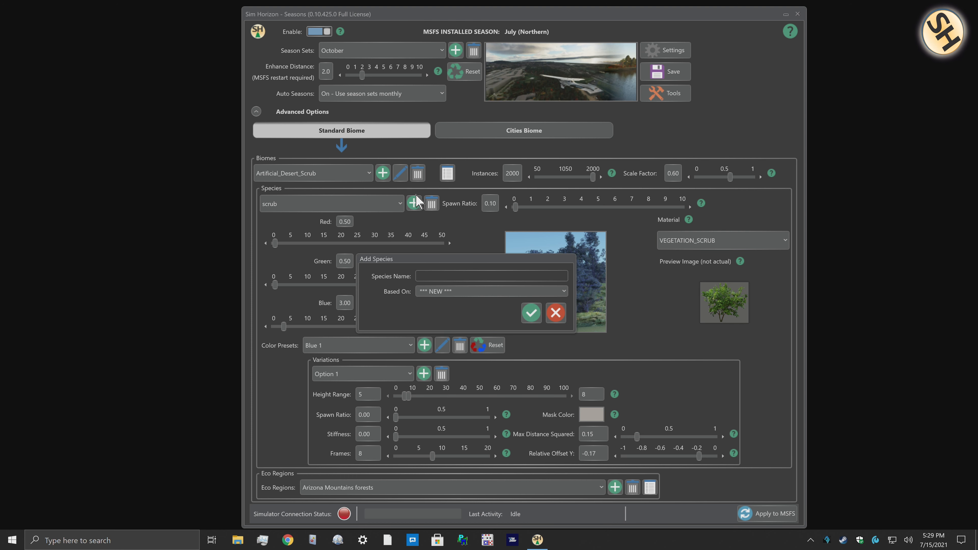
click(431, 275)
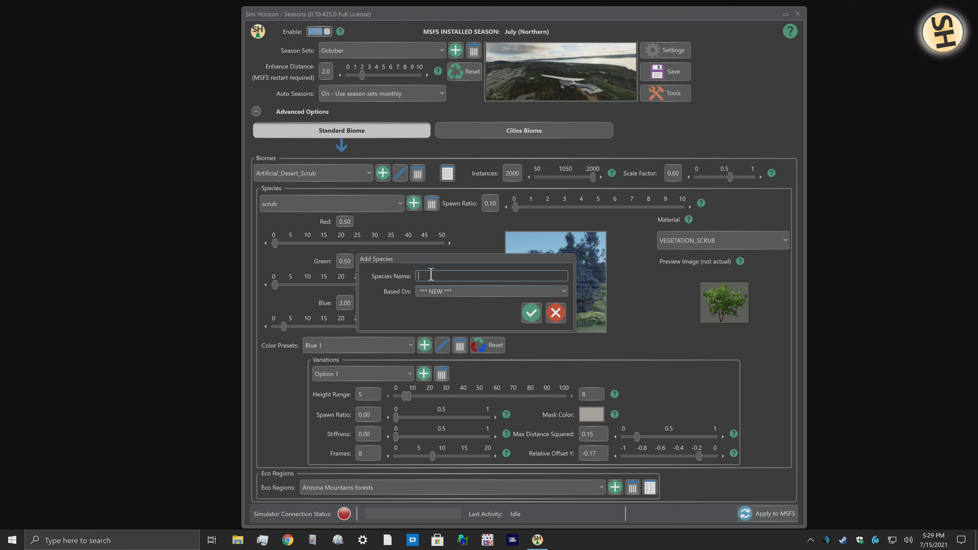
text(Rob)
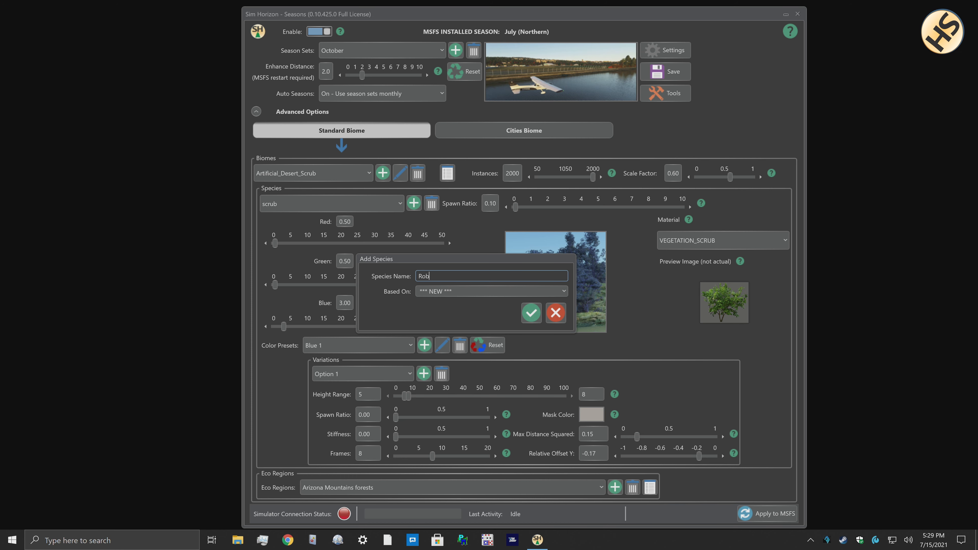
text(_Species)
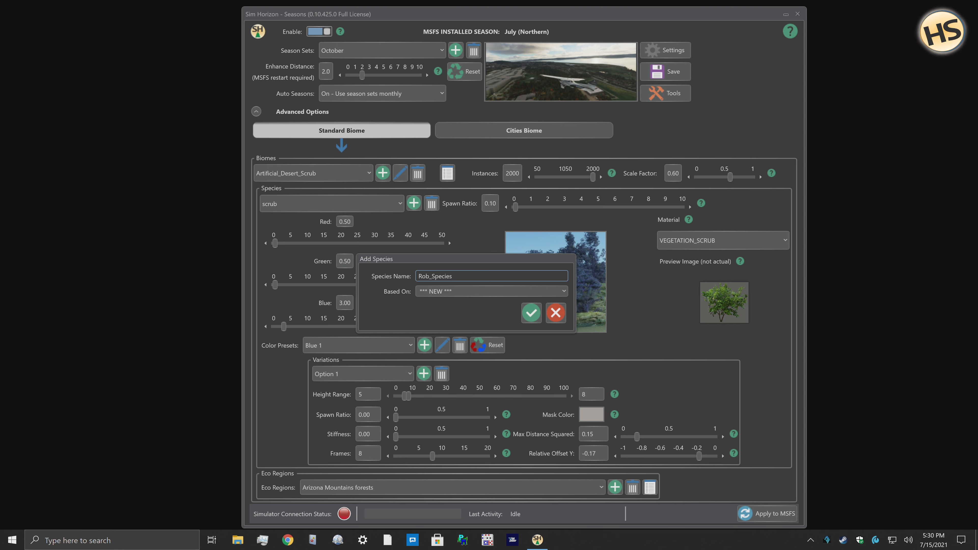
click(434, 293)
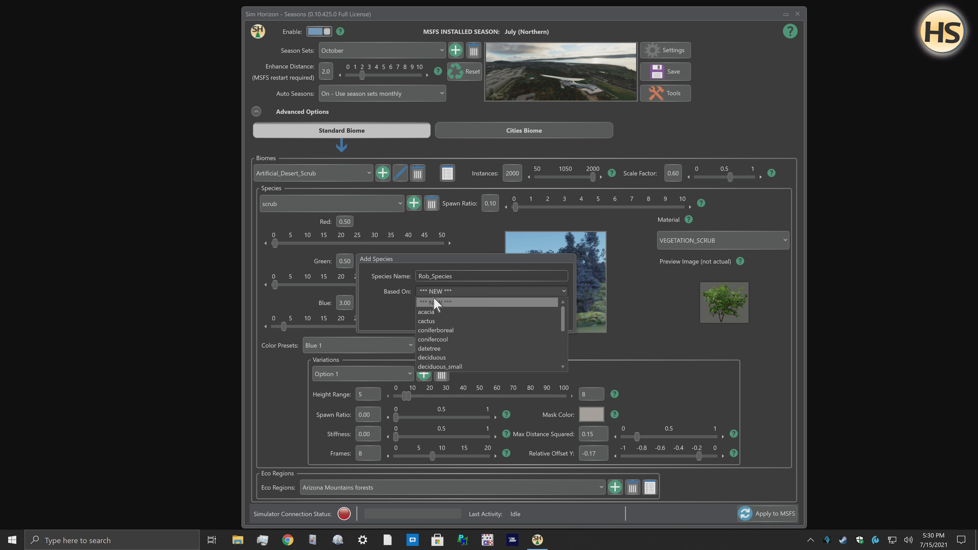
click(438, 358)
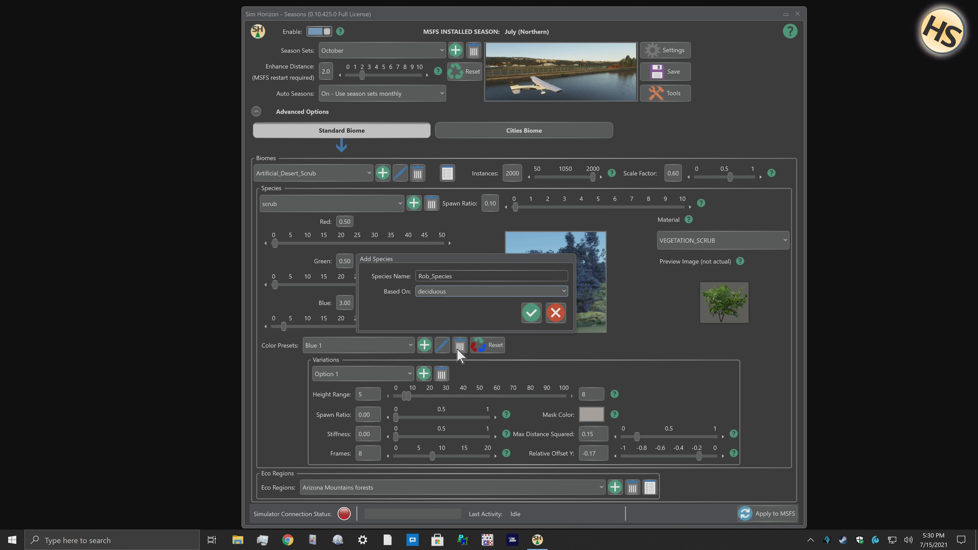
click(532, 314)
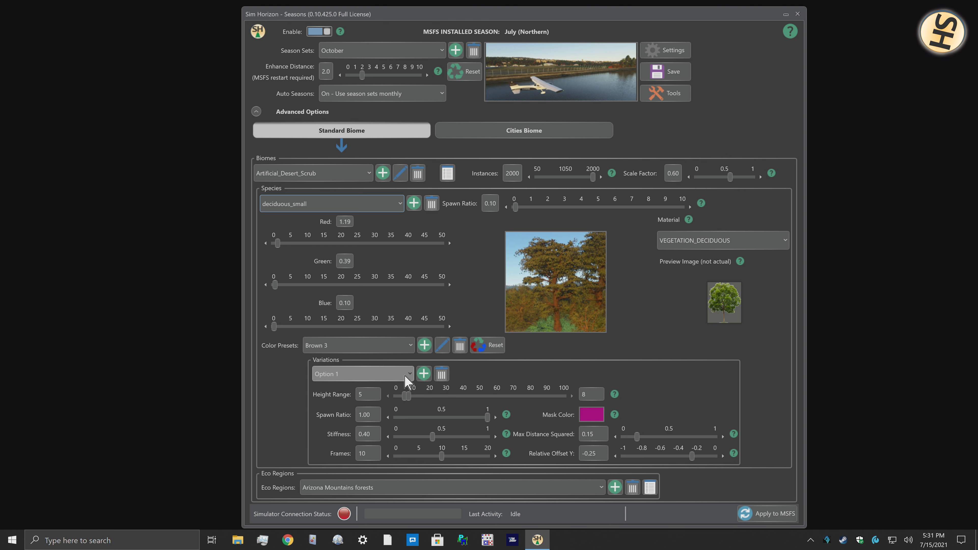
View the variation options of the deciduous_small species, keeping Option 1 selected.
click(405, 375)
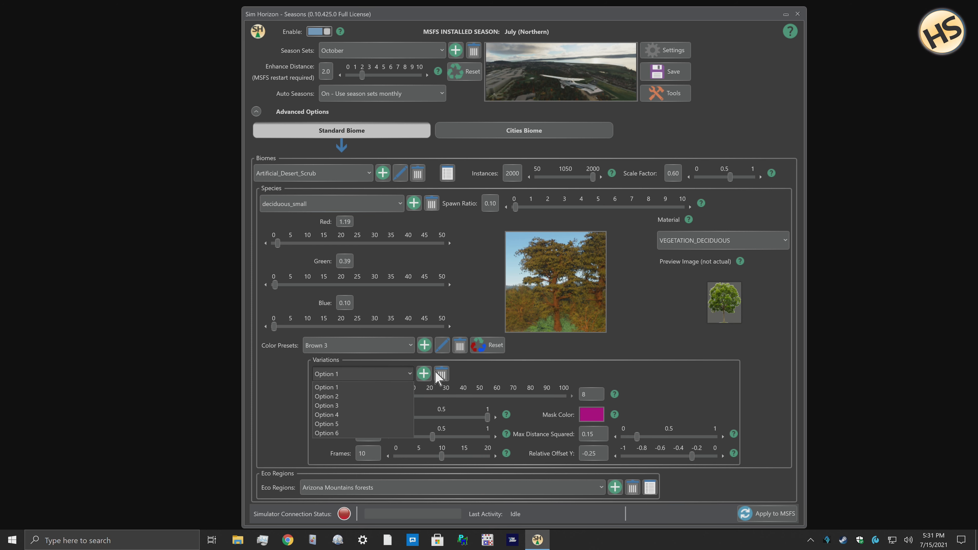
click(488, 375)
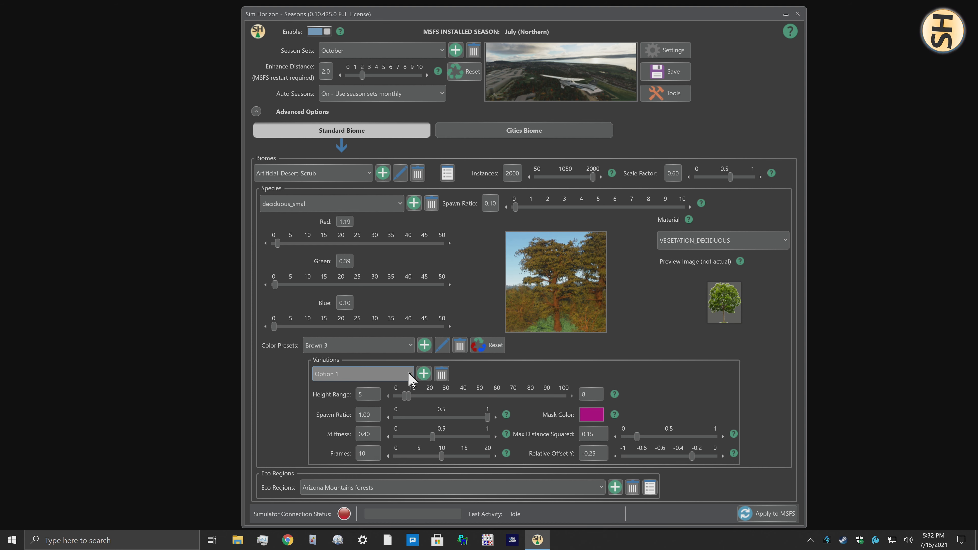
click(410, 377)
click(411, 377)
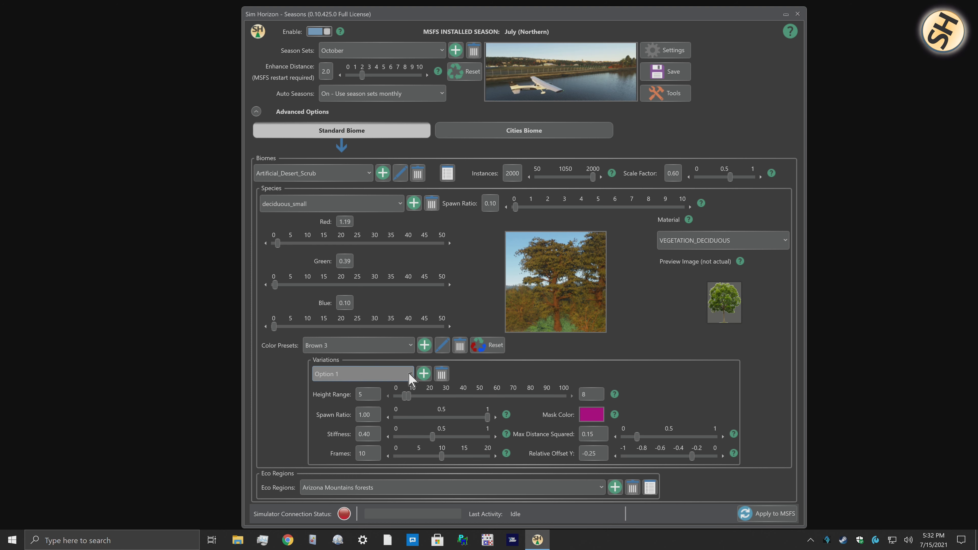
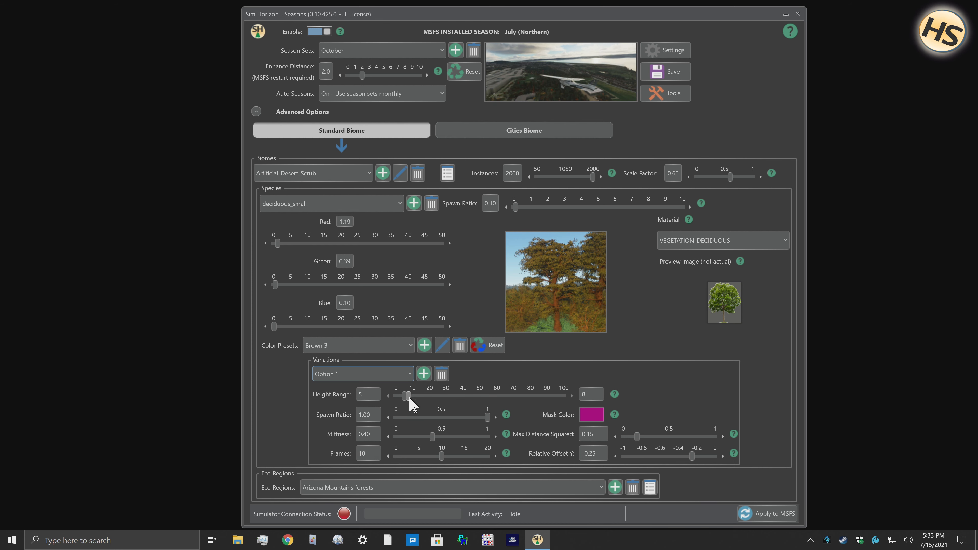
Set the height range of the deciduous_small species' Option 1 variation to 1–6.
drag(408, 396, 386, 400)
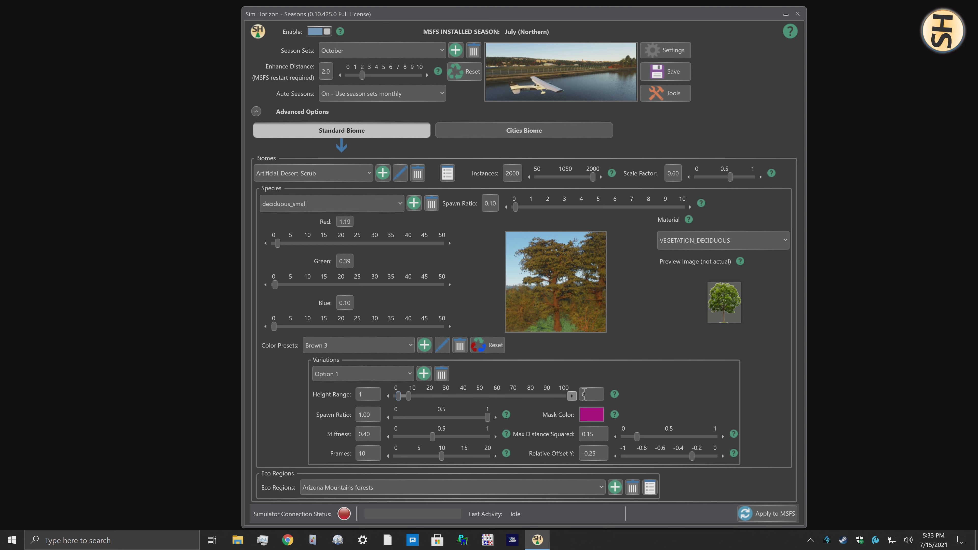
drag(409, 397, 408, 403)
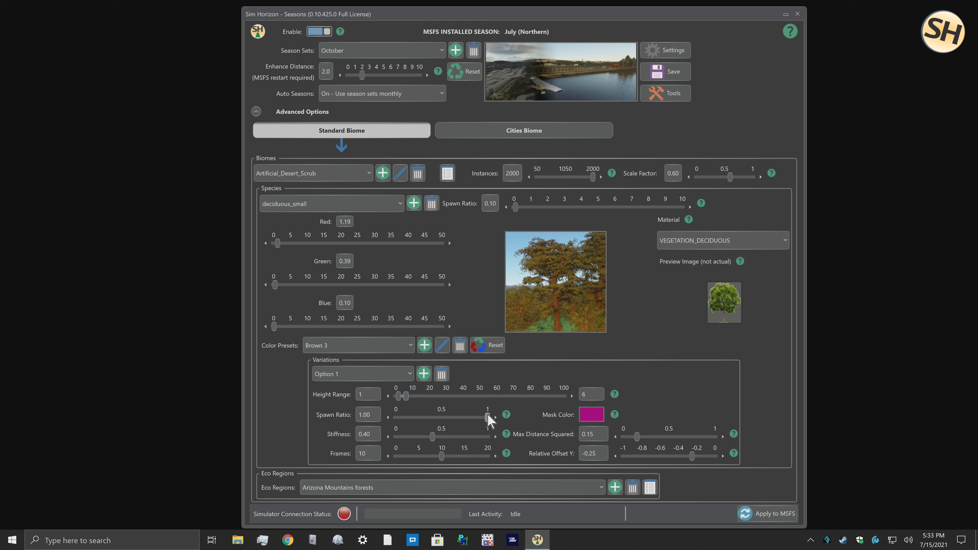
Set the Option 1 variation's spawn ratio to 0.26 and its stiffness to 0.00.
drag(488, 418, 421, 418)
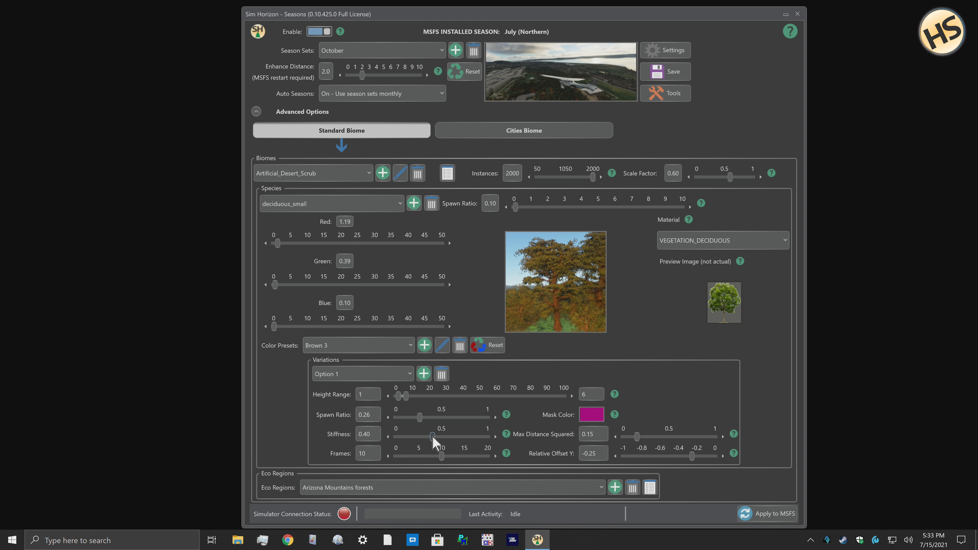
drag(433, 439, 405, 436)
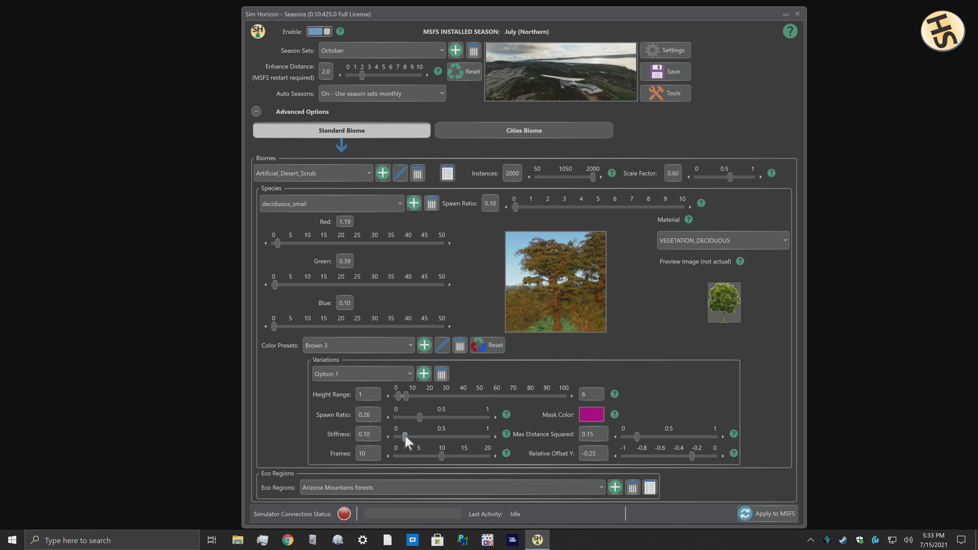
drag(406, 438, 389, 439)
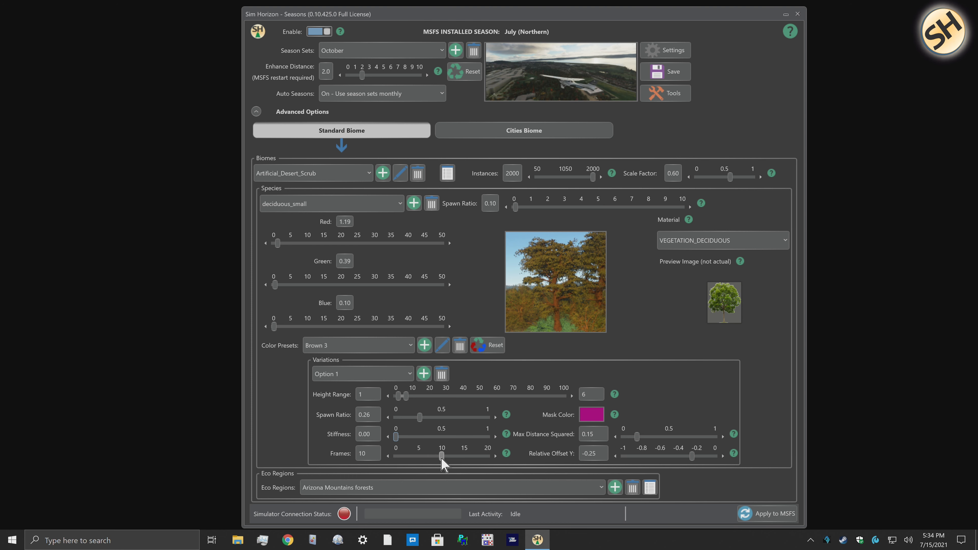
Try a frames value of 8 on the Option 1 variation, read its help, and return the value to 10.
drag(441, 457, 432, 457)
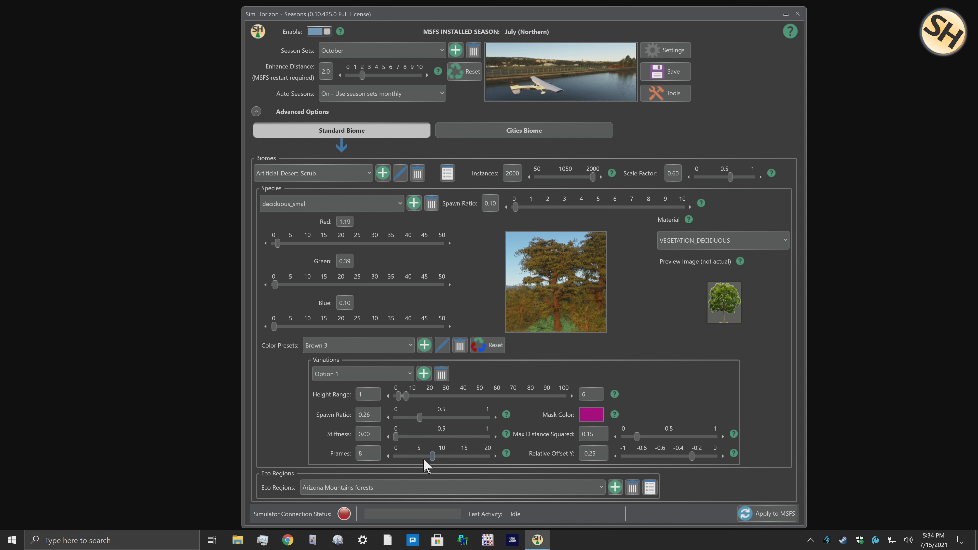
mouse_move(507, 454)
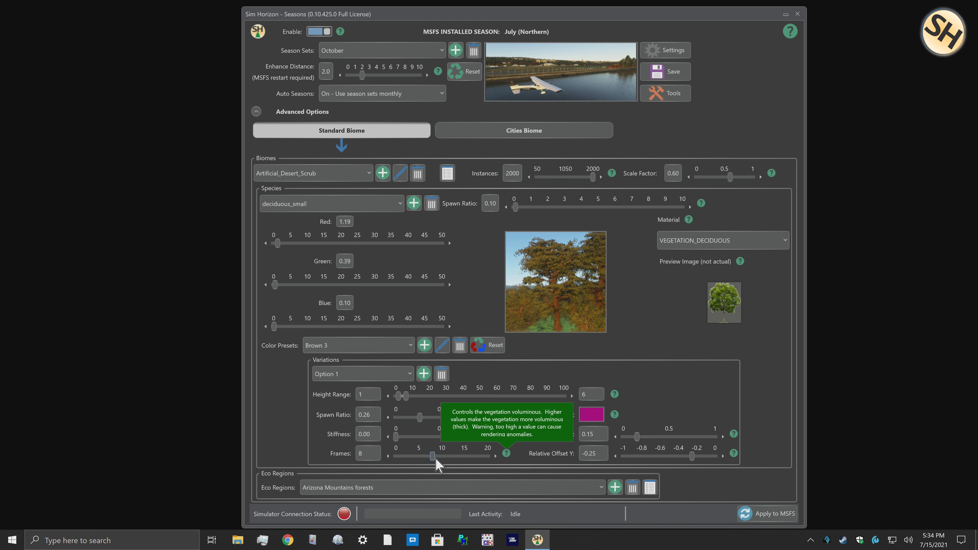
click(496, 458)
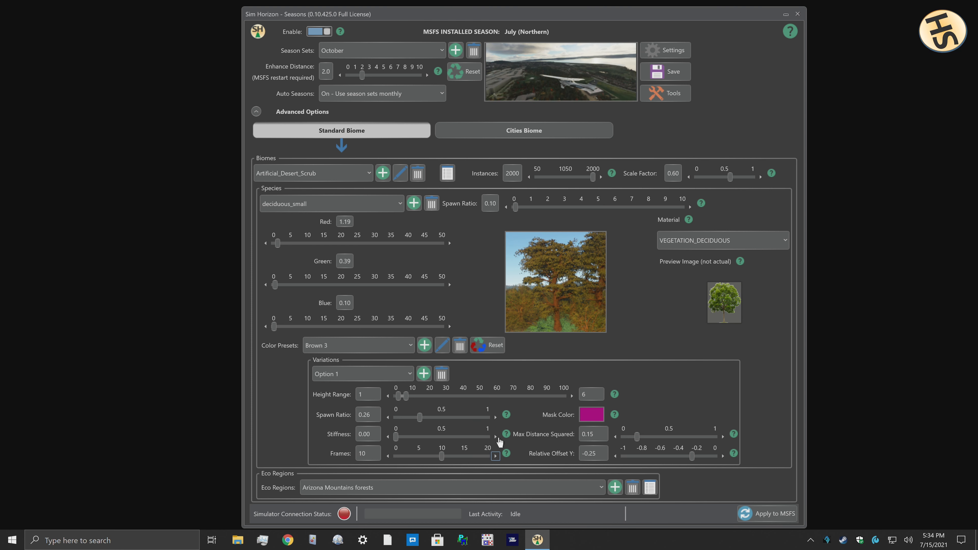
mouse_move(504, 434)
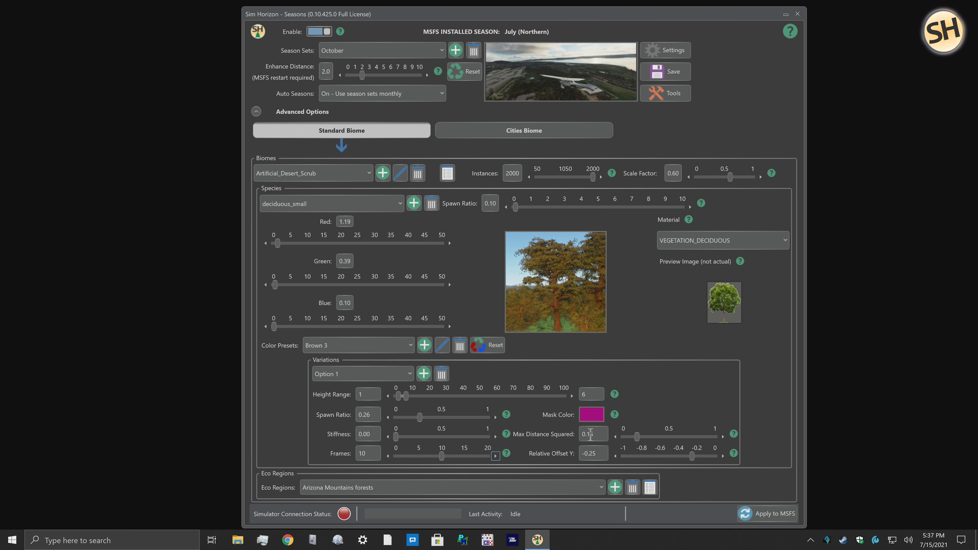
Set the Option 1 variation's max distance squared to 0.29 and read the help for the relative Y offset.
mouse_move(735, 433)
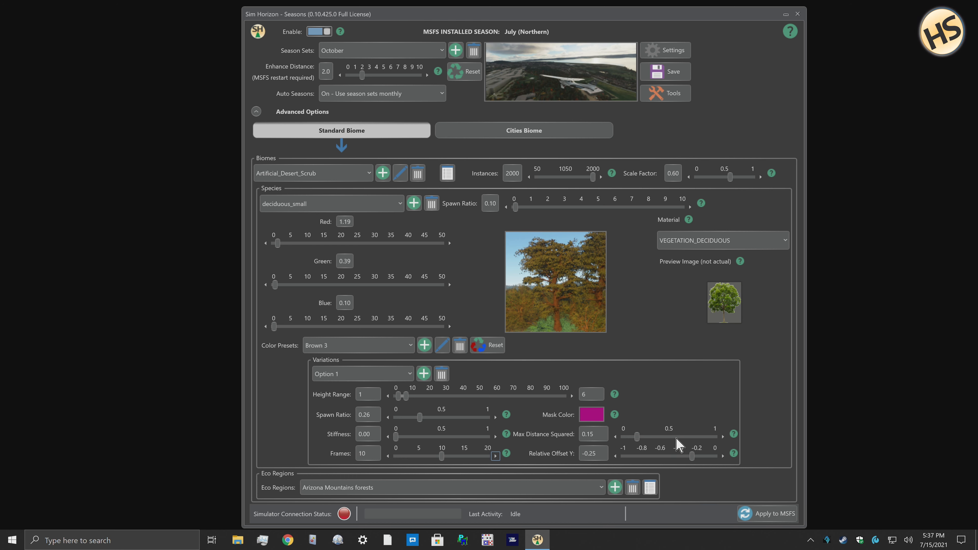
drag(640, 440, 697, 438)
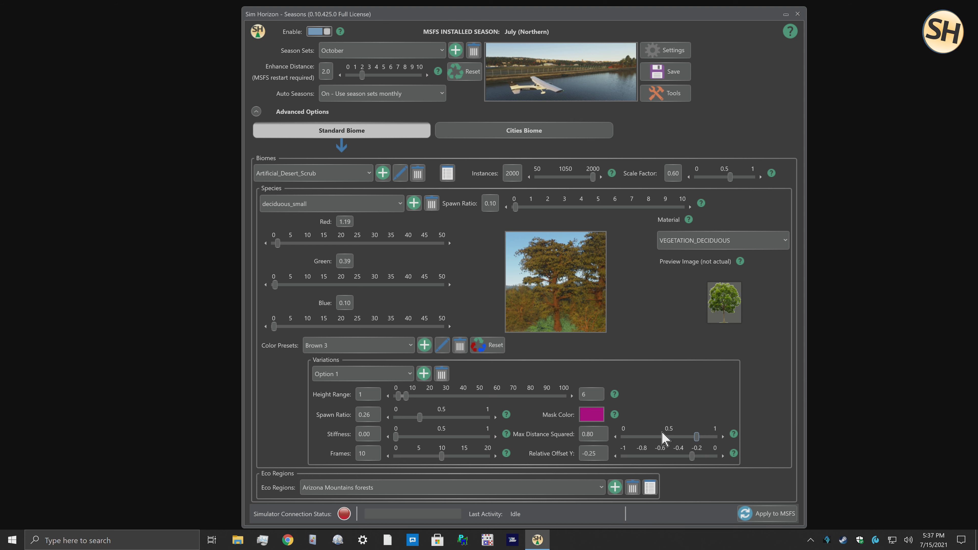
drag(697, 438, 650, 437)
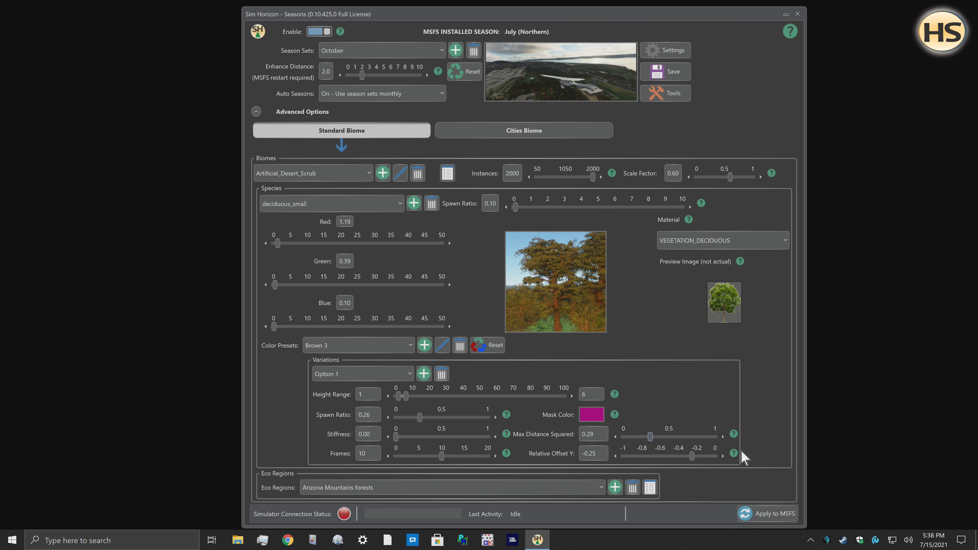
mouse_move(734, 453)
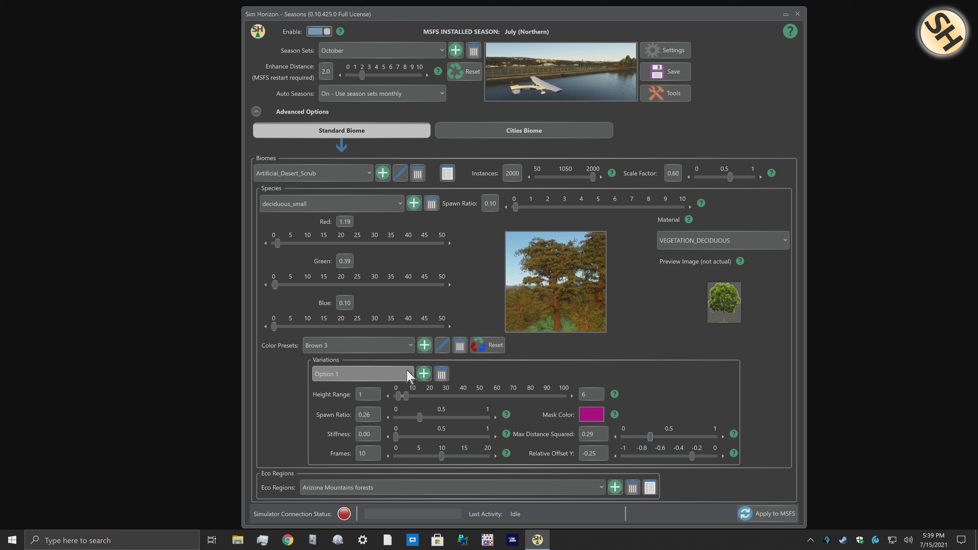
View the settings of the deciduous_small species' Option 2 variation and review the available variations.
click(409, 375)
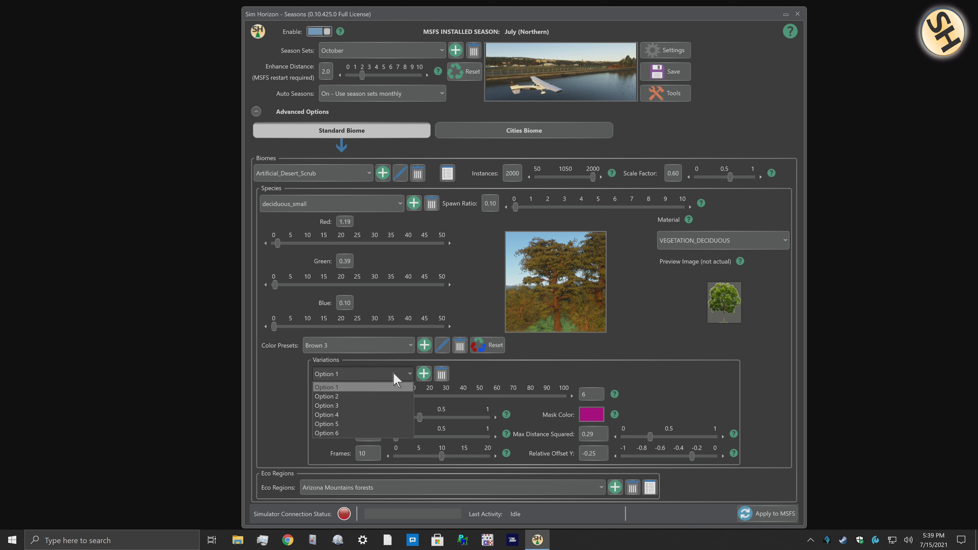
click(351, 400)
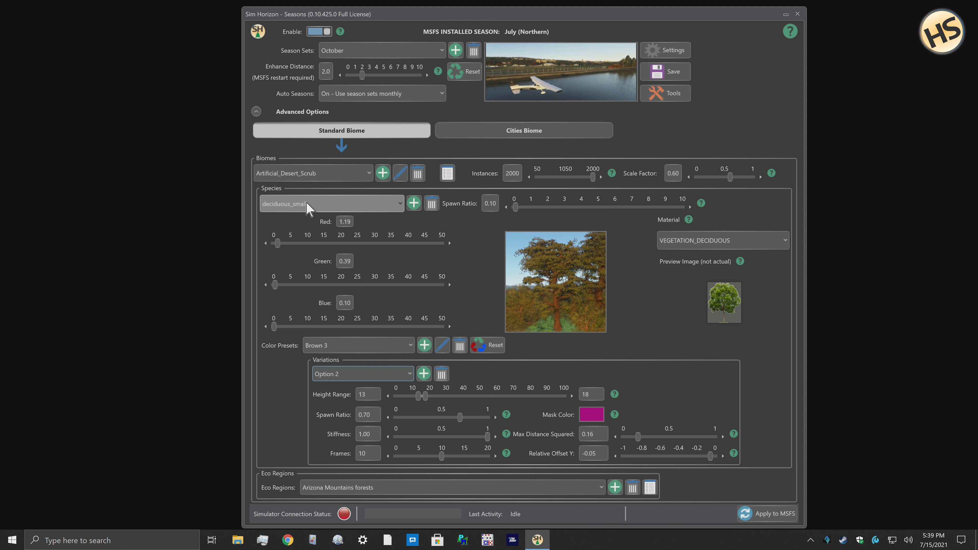
click(408, 375)
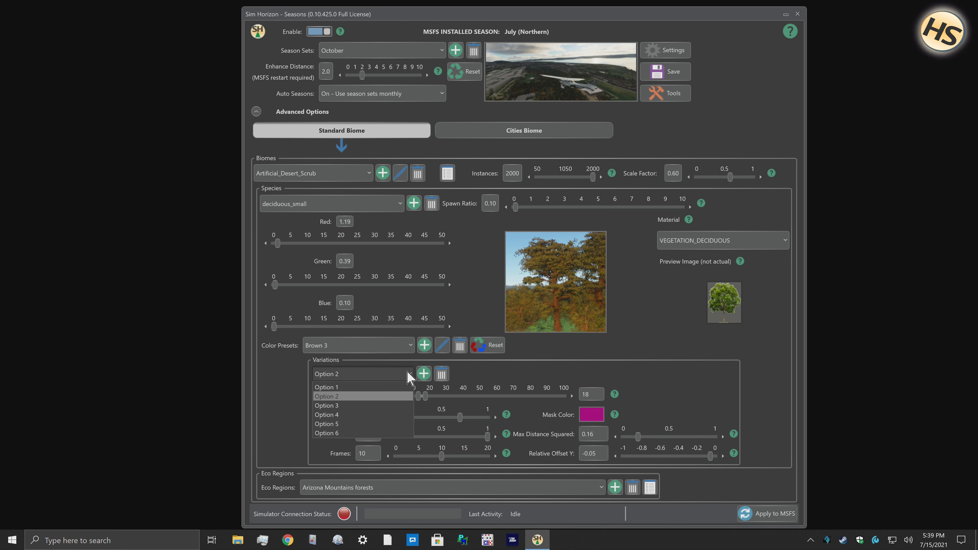
click(409, 375)
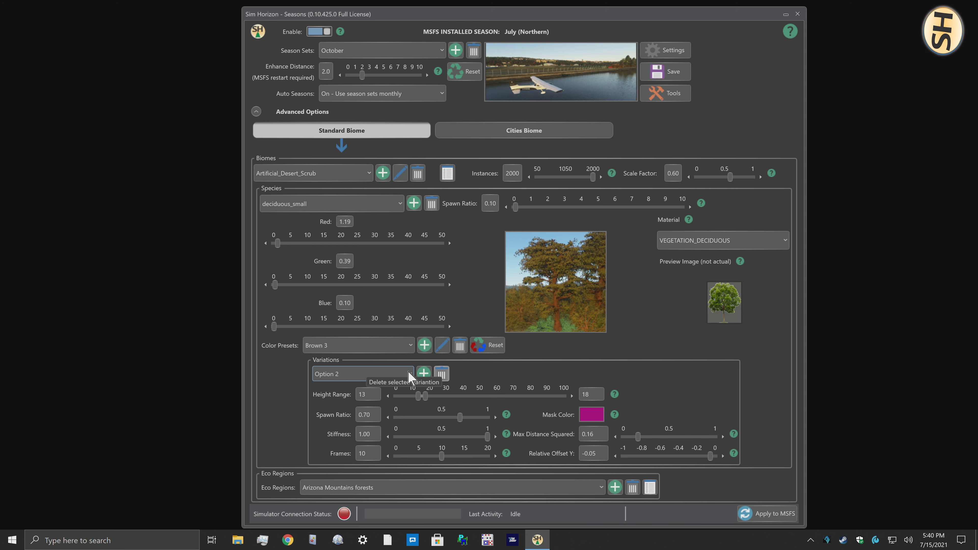
Add a variation named "Opiton 7" to the deciduous_small species, based on Option 4.
click(424, 374)
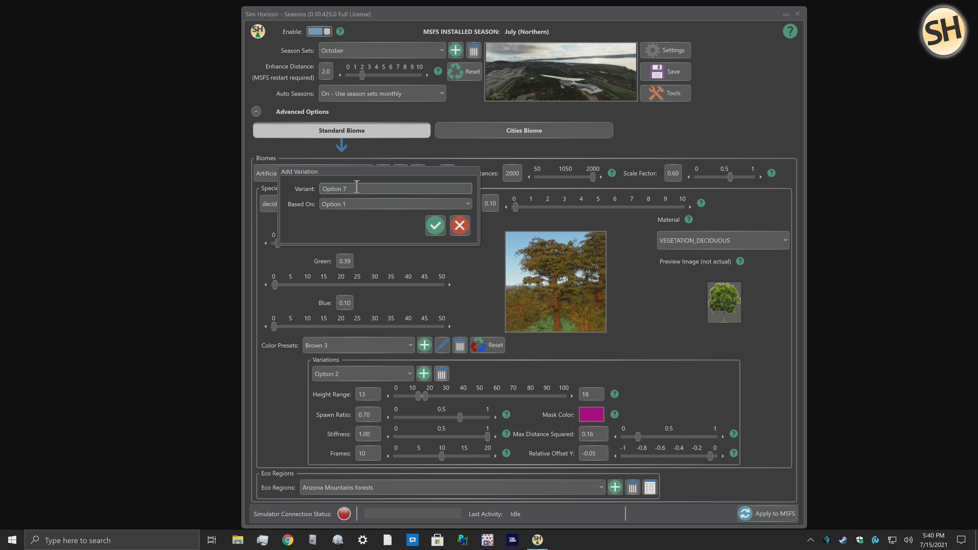
drag(357, 177, 383, 264)
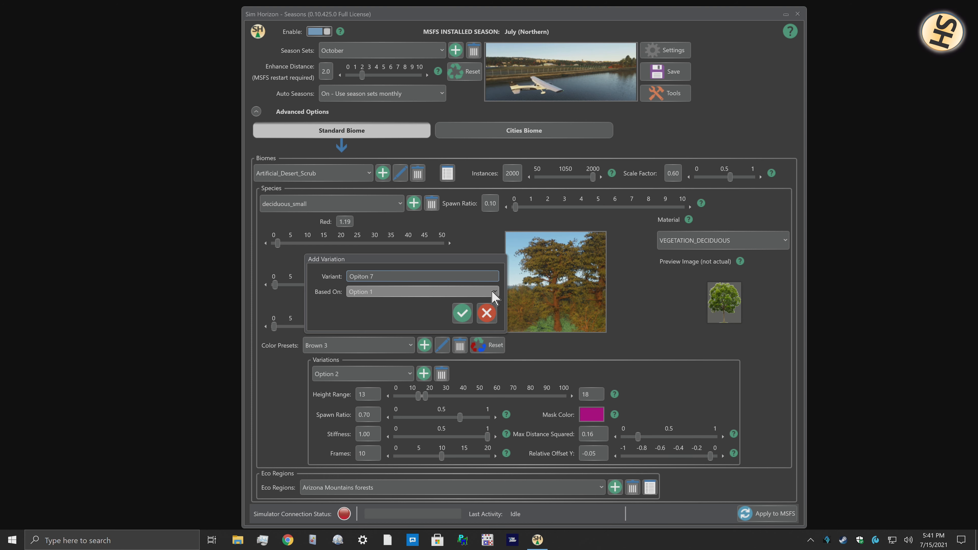
click(450, 293)
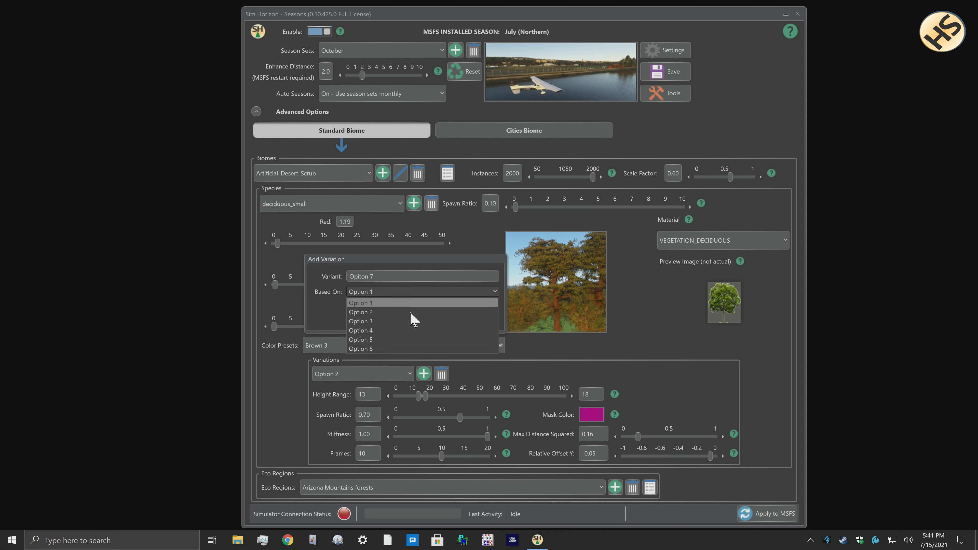
click(378, 331)
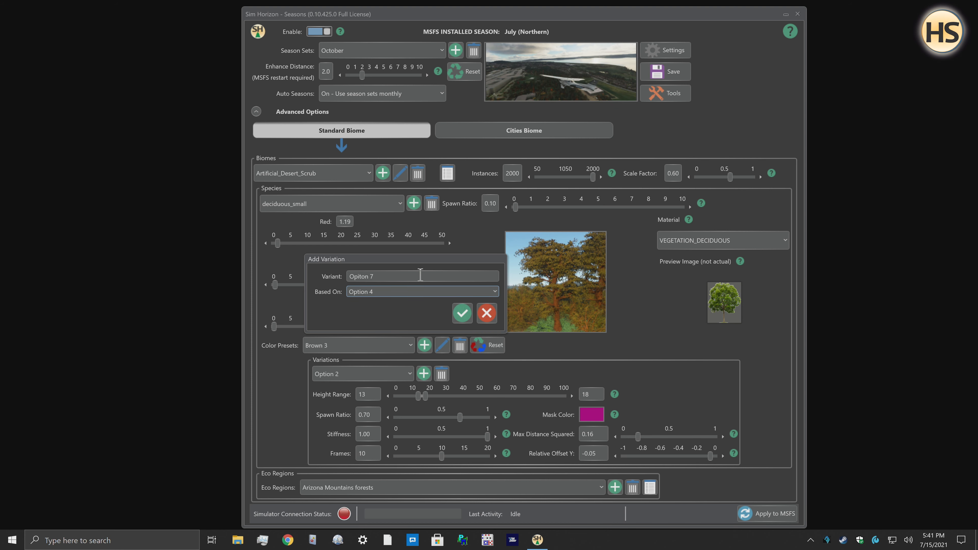
click(462, 313)
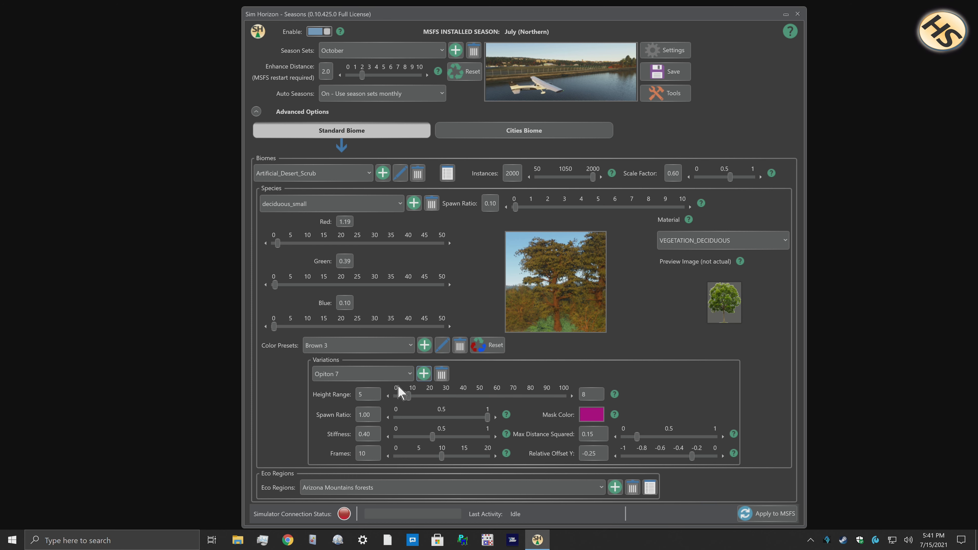
Delete the Opiton 7 variation and check the remaining variations, keeping Option 1 selected.
click(441, 375)
click(501, 239)
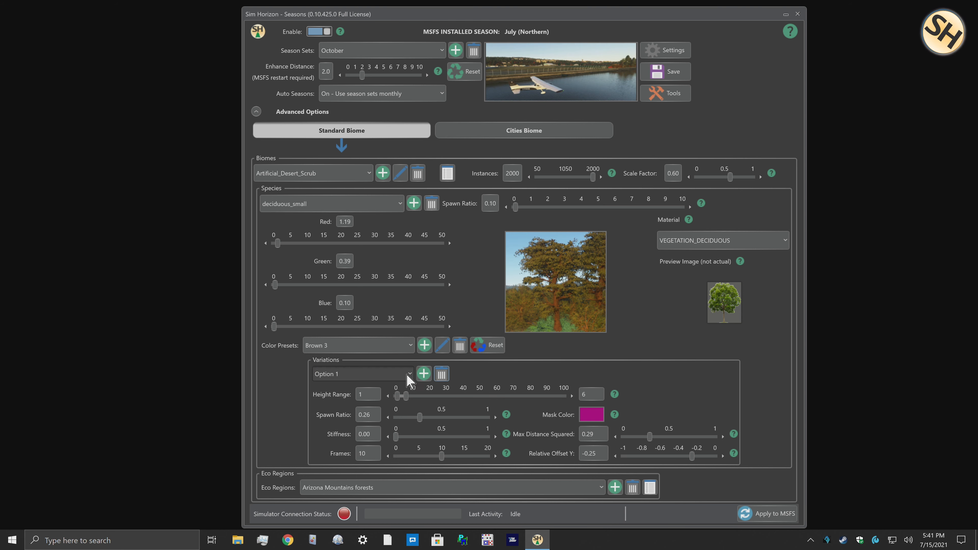
click(389, 374)
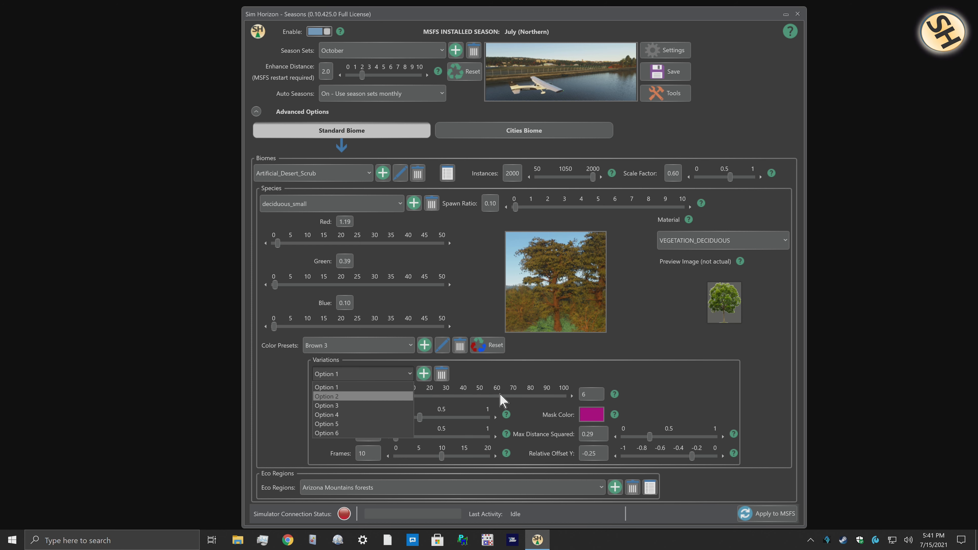
click(506, 378)
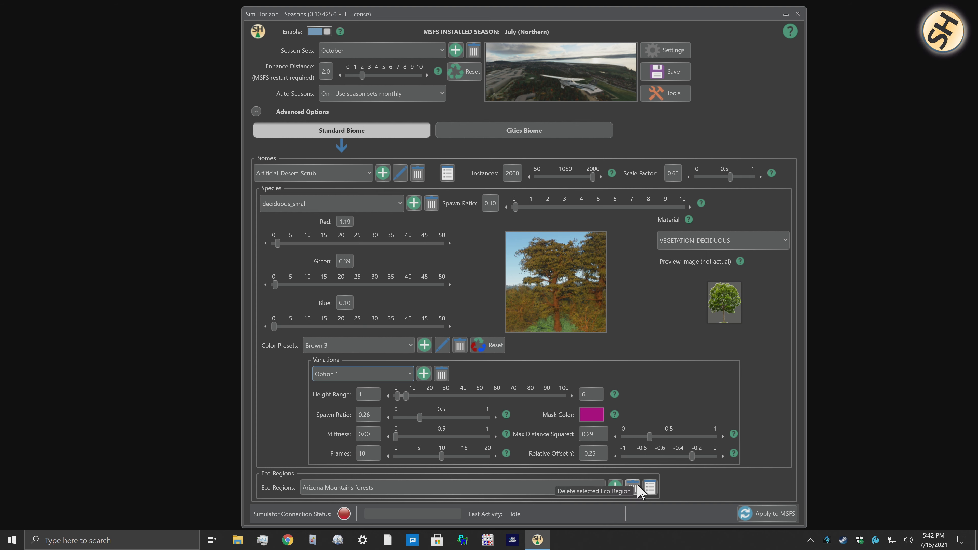
Tick Pantepui forests & shrublands in the biome's full eco region list, clear it again, and dismiss the list.
click(653, 490)
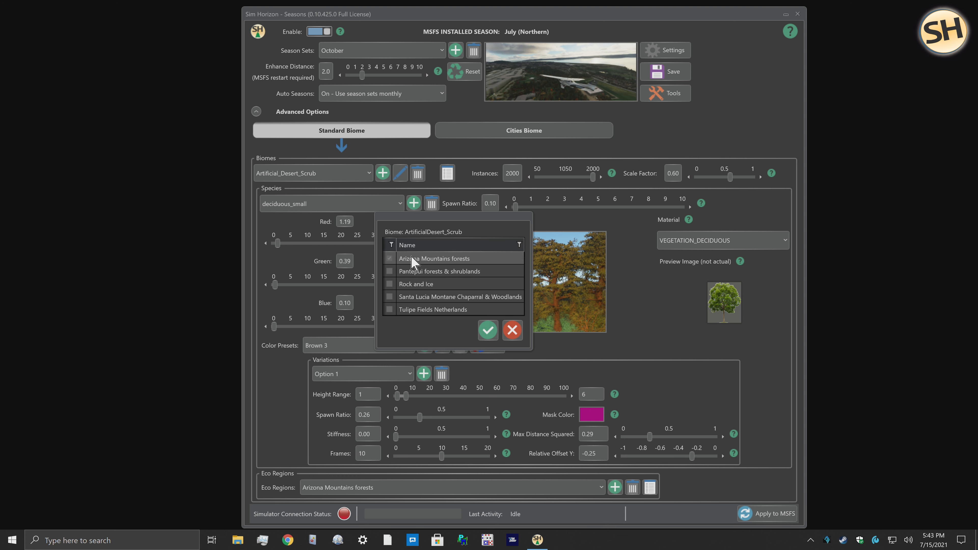
click(390, 270)
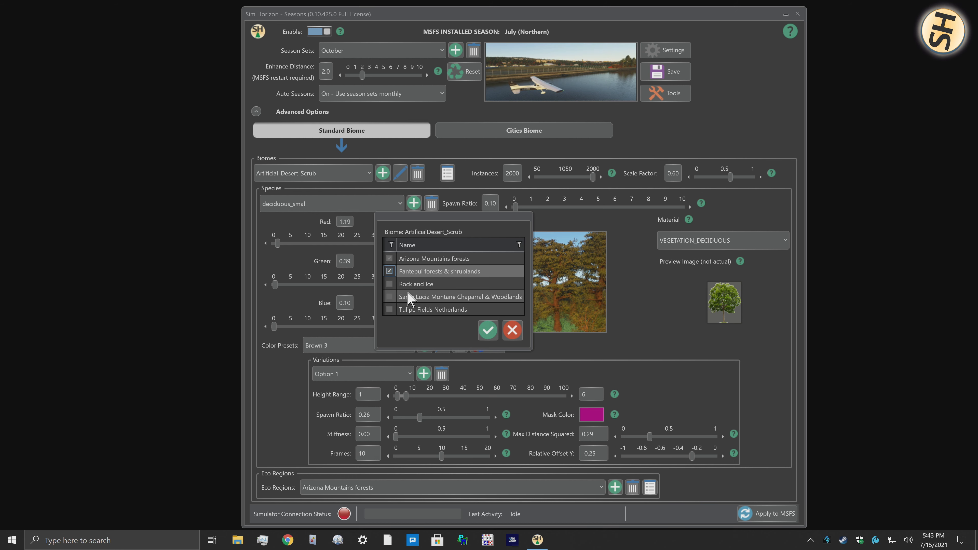
click(390, 271)
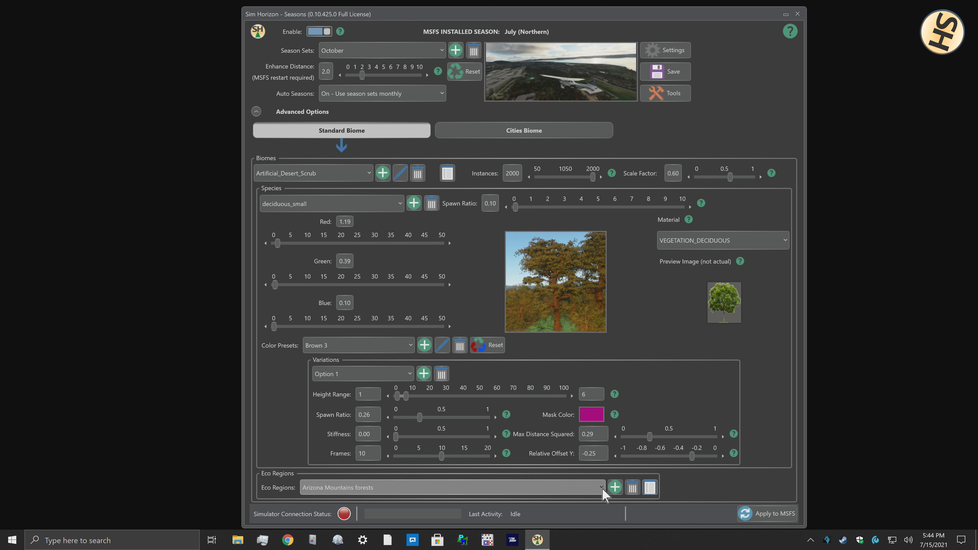
Add the Rock and Ice eco region to the Artificial_Desert_Scrub biome.
click(601, 488)
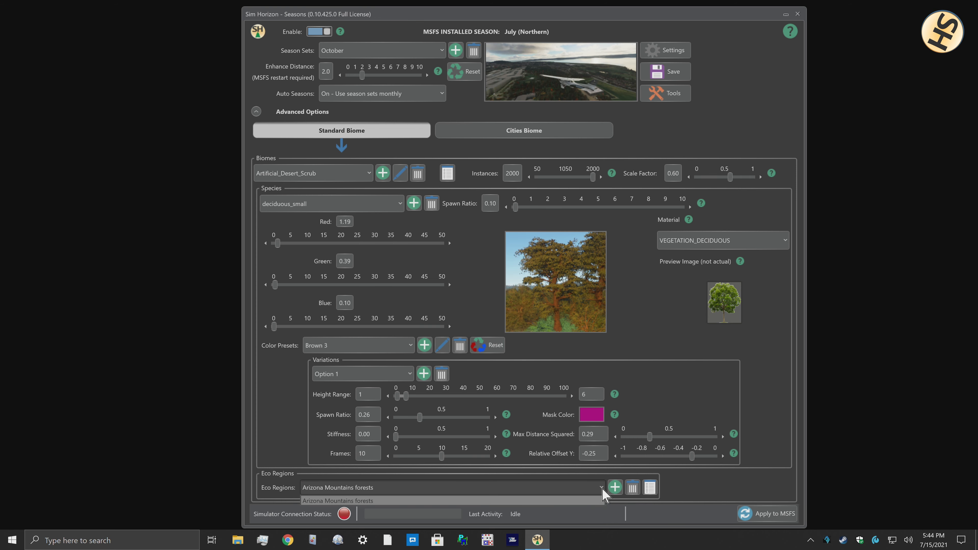
click(340, 502)
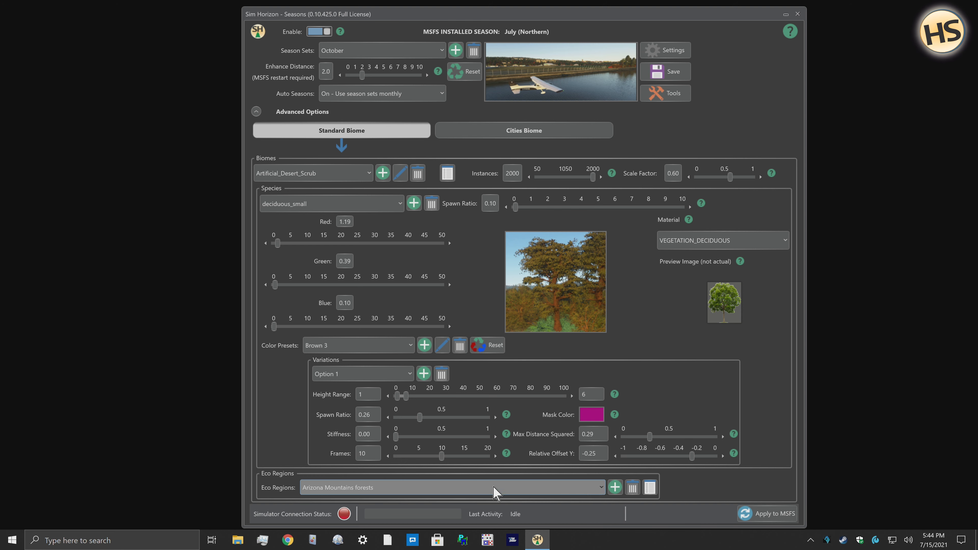
click(615, 487)
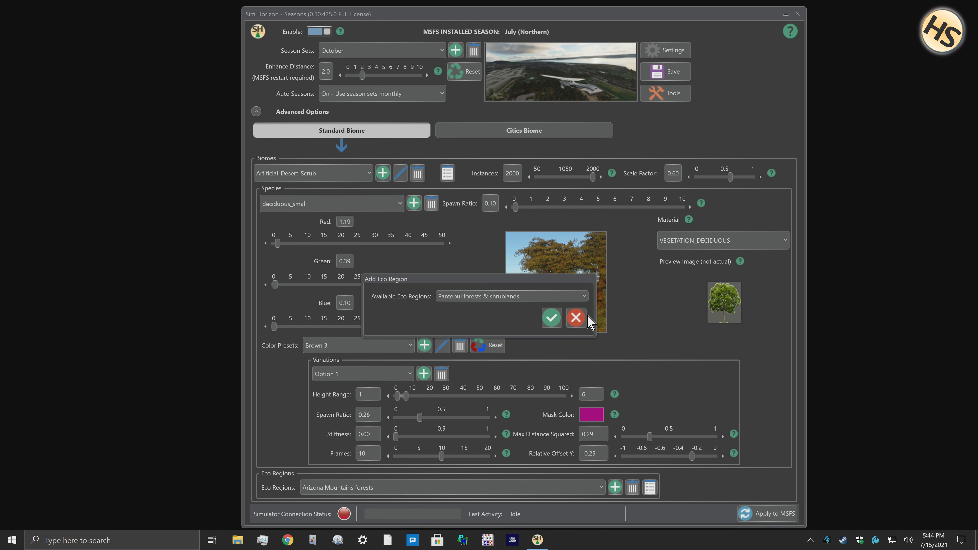
click(585, 298)
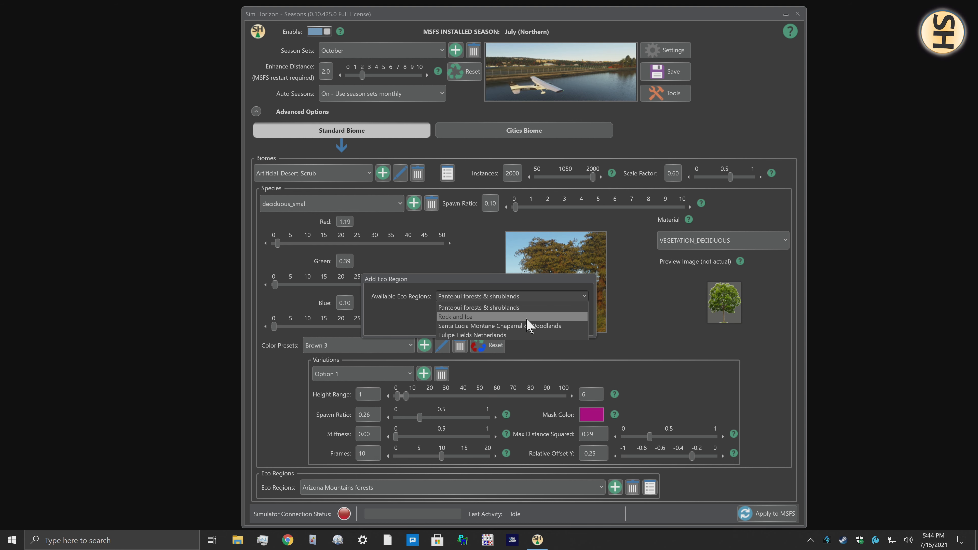
click(464, 319)
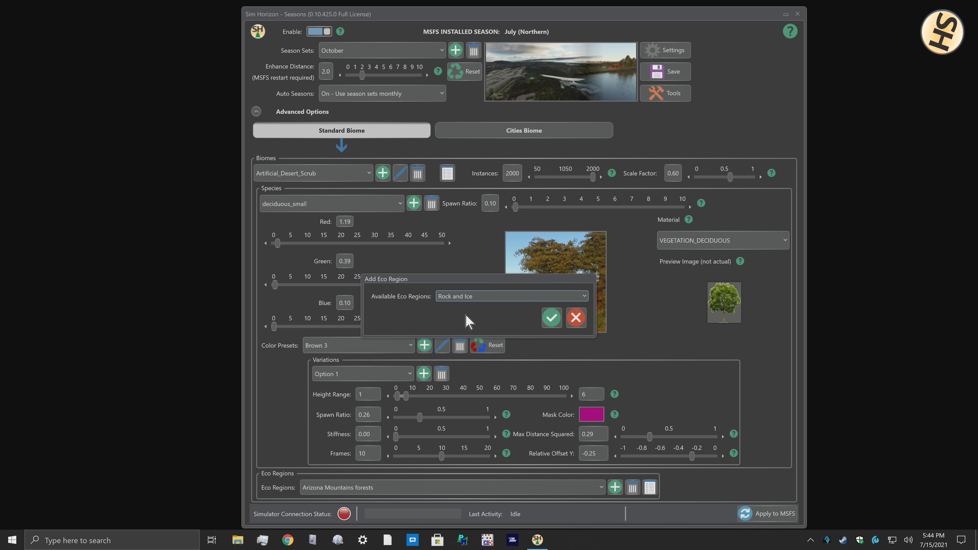
click(550, 321)
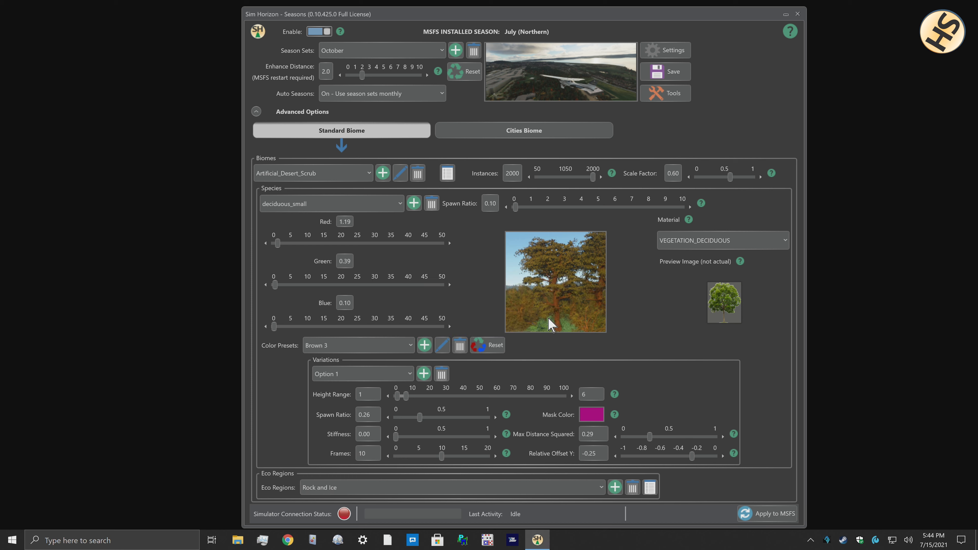
Review the eco regions assigned to the Artificial_Desert_Scrub biome and delete Rock and Ice from it.
click(602, 489)
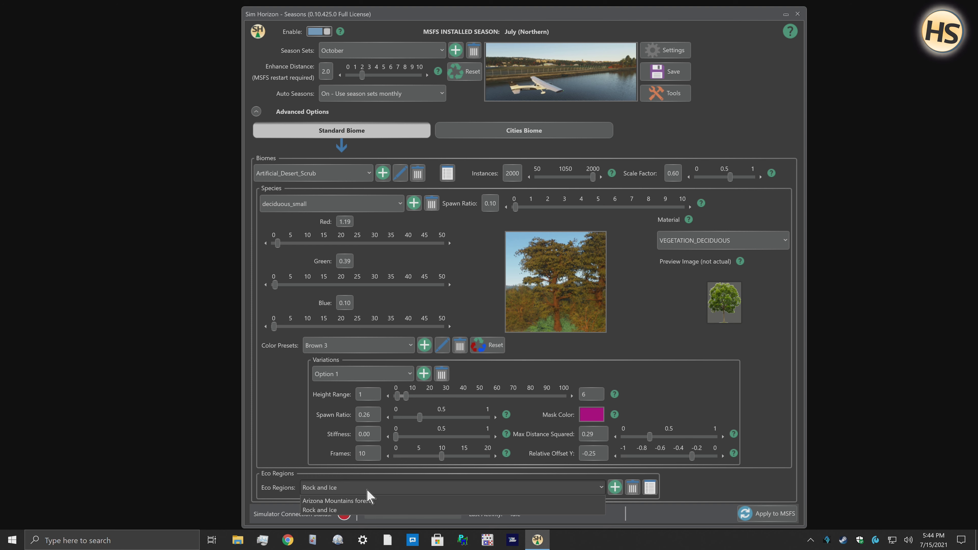
click(570, 487)
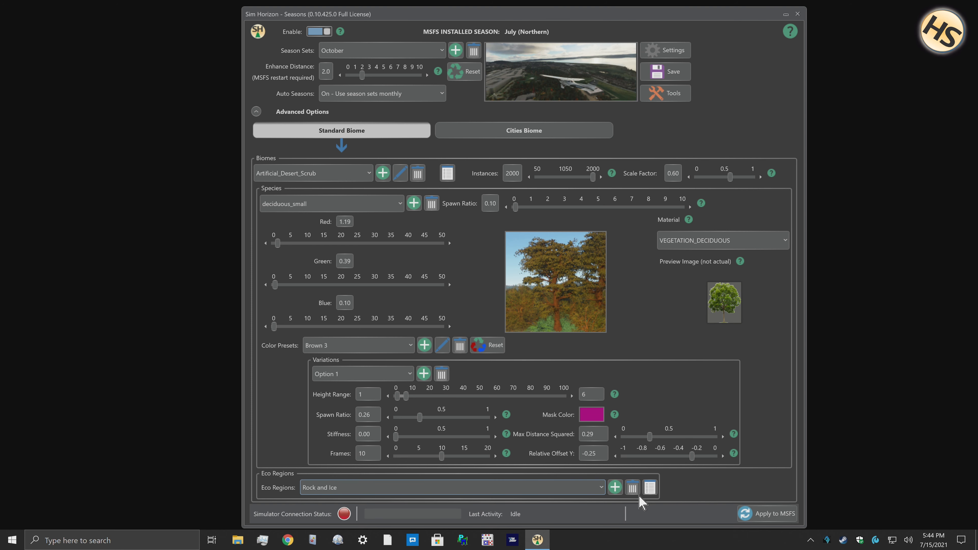
click(650, 487)
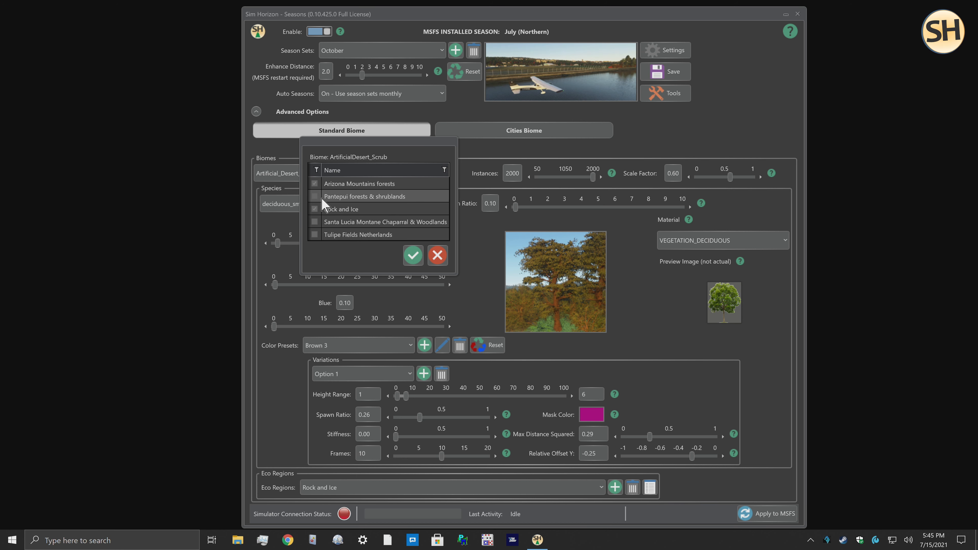
click(437, 255)
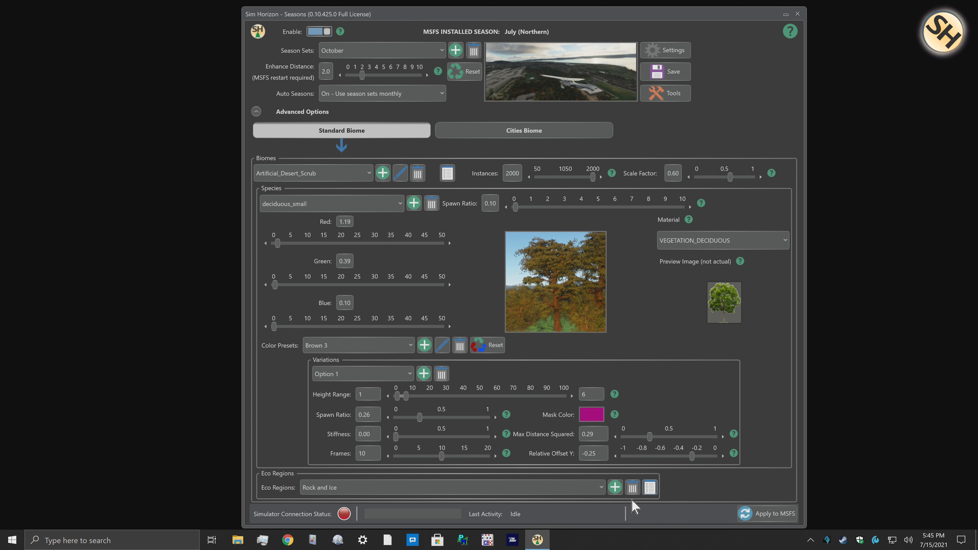
click(632, 488)
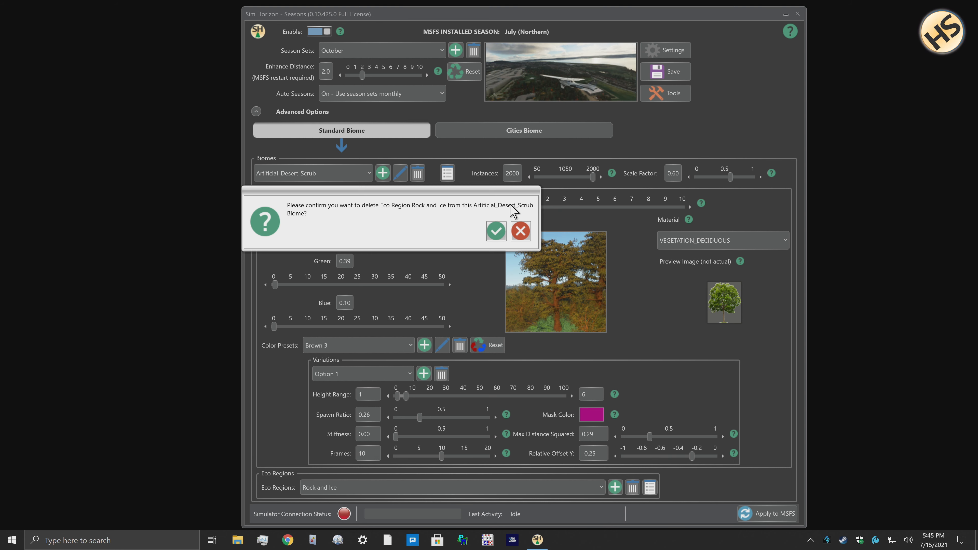
click(496, 231)
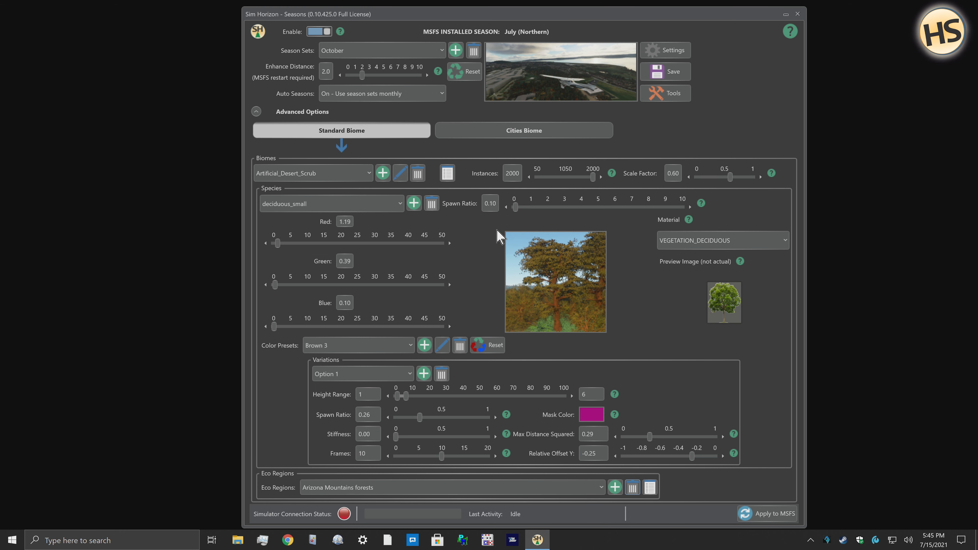
Check the eco regions left in the Artificial_Desert_Scrub biome, keeping Arizona Mountains forests selected.
click(601, 488)
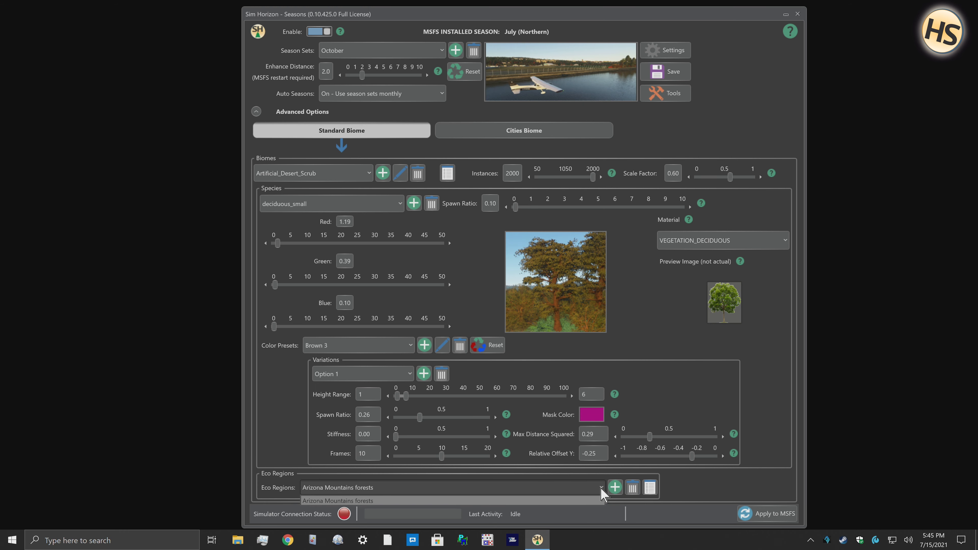
click(547, 501)
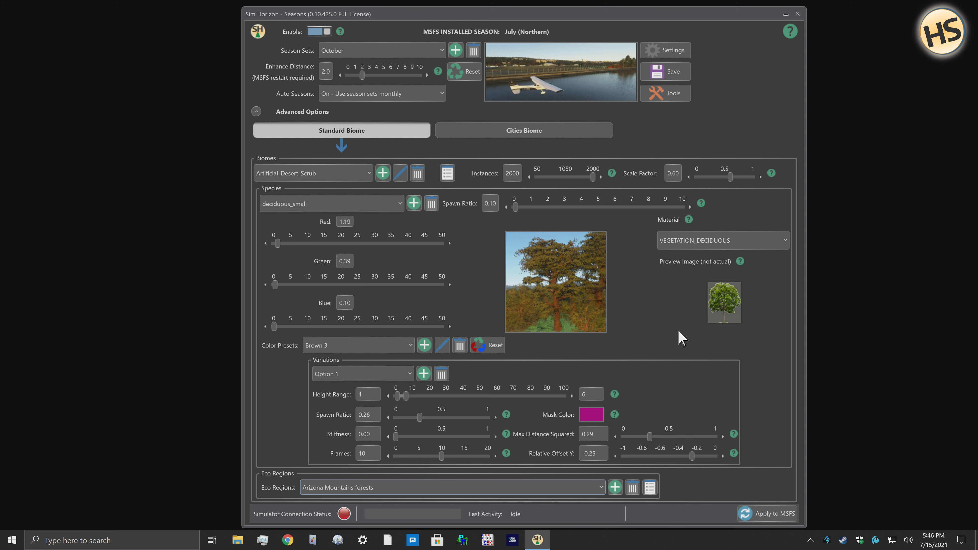
Compare the Cities Biome settings with the Standard Biome settings, ending on the Standard Biome view.
click(518, 132)
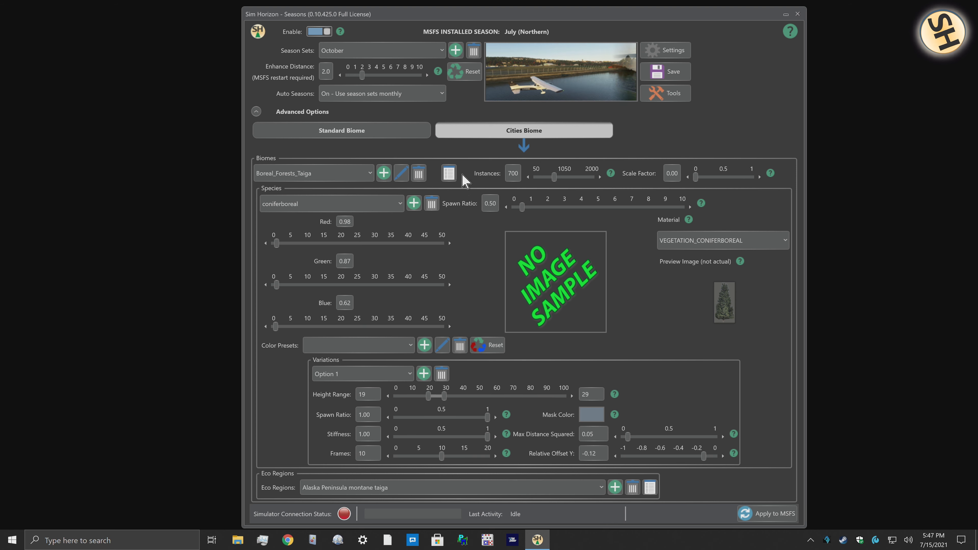
click(333, 133)
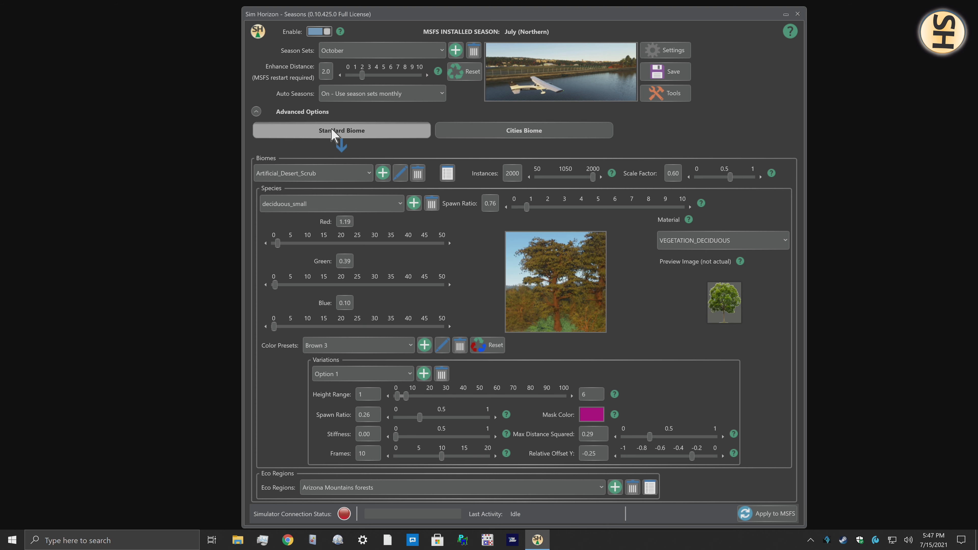
click(508, 131)
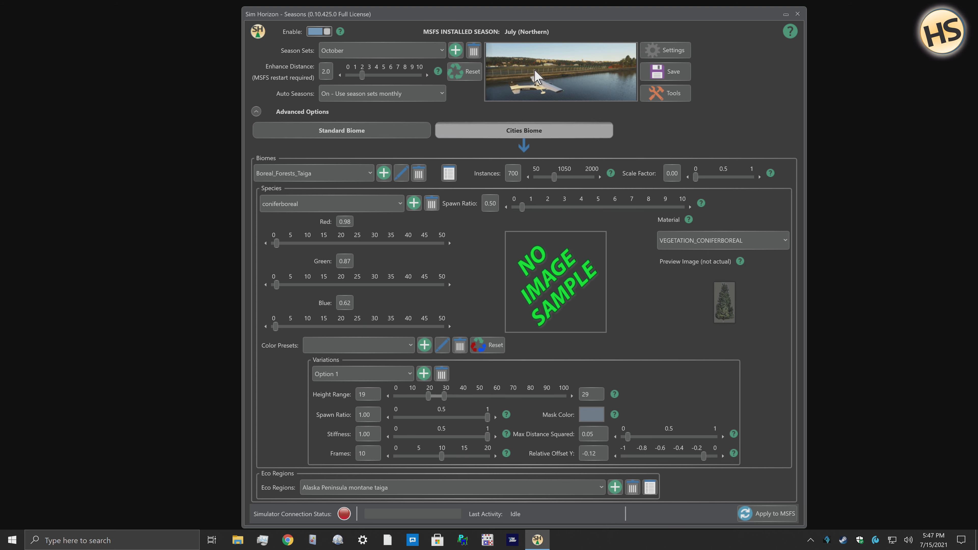
click(342, 133)
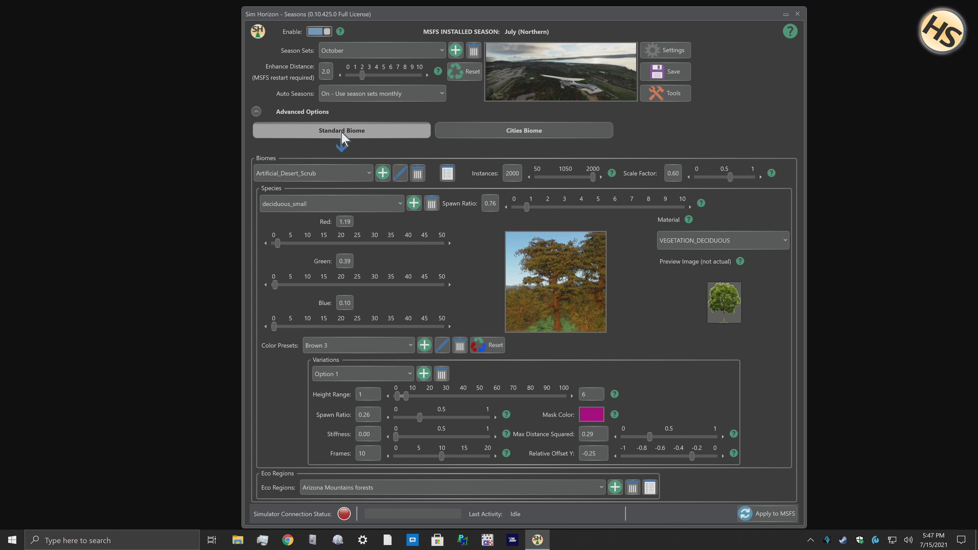
Collapse the Advanced Options and move the compact Seasons window to the middle of the desktop.
click(304, 112)
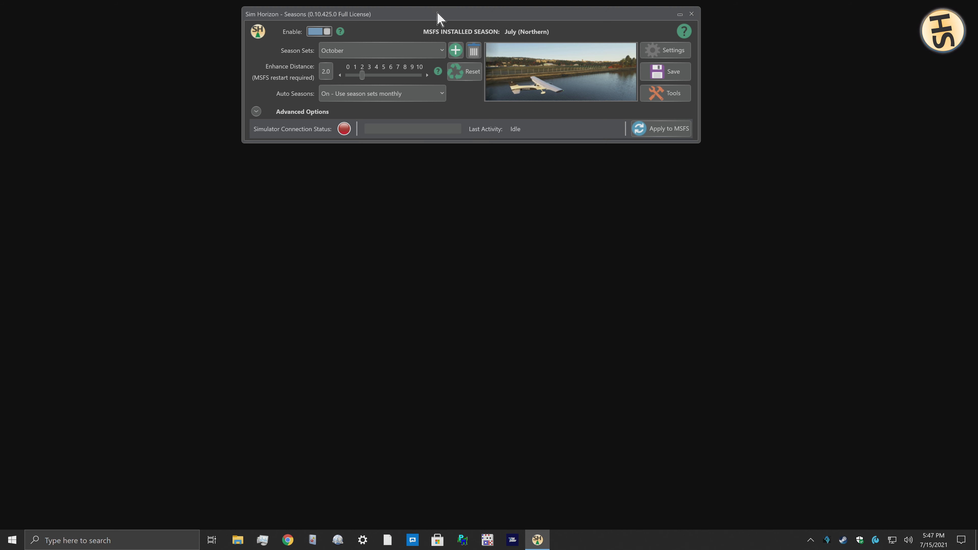
drag(433, 17, 450, 199)
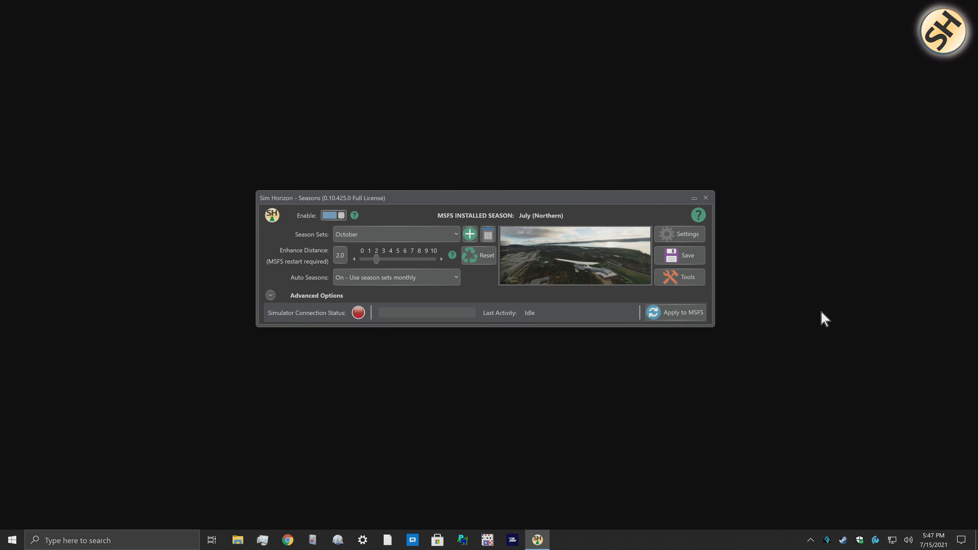